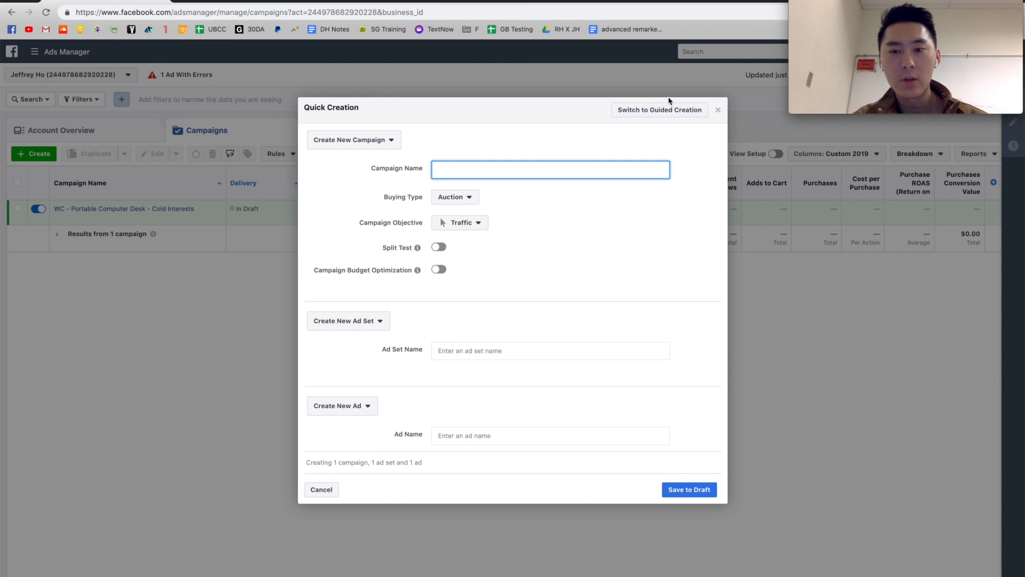
Set the new campaign's objective to Conversions.
{"action": "left_click", "coordinate": [324, 110]}
{"action": "triple_click", "coordinate": [323, 110]}
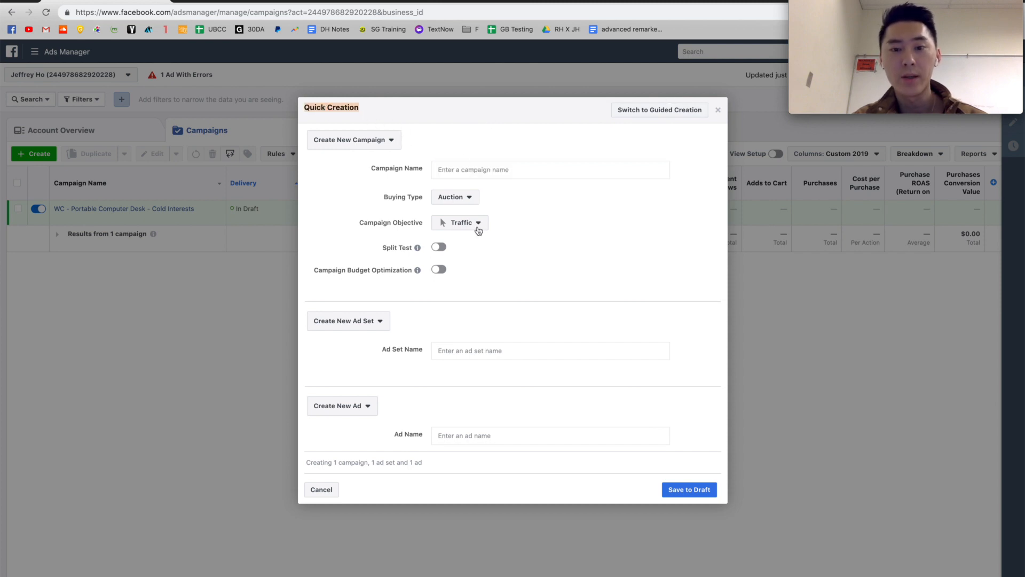
{"action": "left_click", "coordinate": [479, 170]}
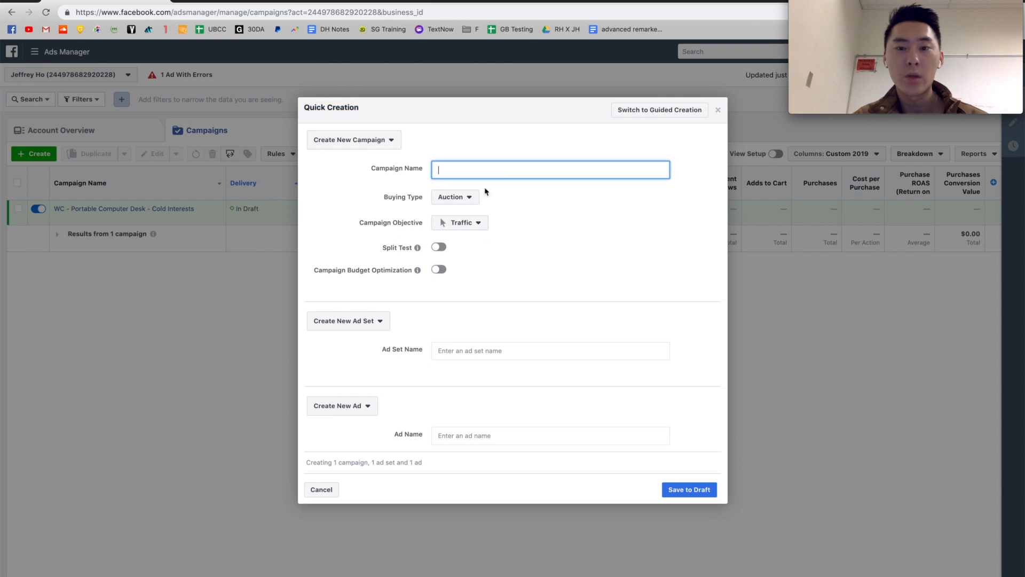
{"action": "left_click", "coordinate": [462, 223]}
{"action": "left_click", "coordinate": [561, 207]}
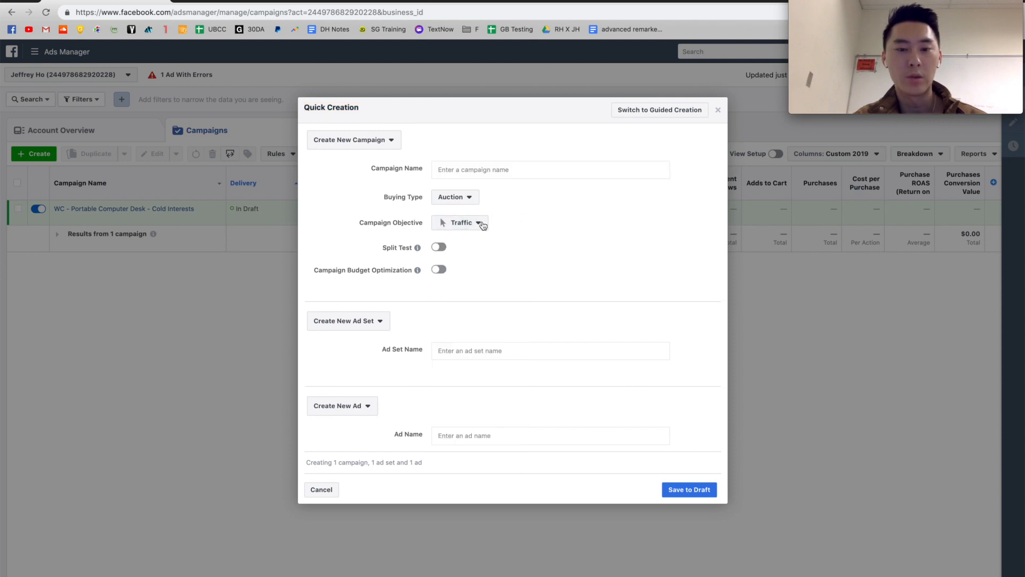
{"action": "left_click", "coordinate": [447, 228]}
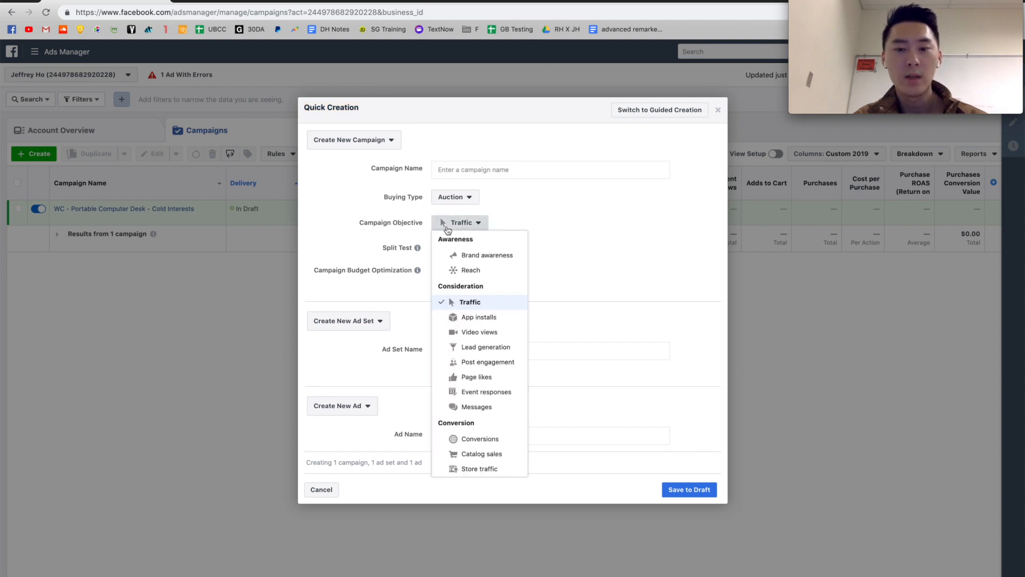
{"action": "left_click", "coordinate": [483, 439]}
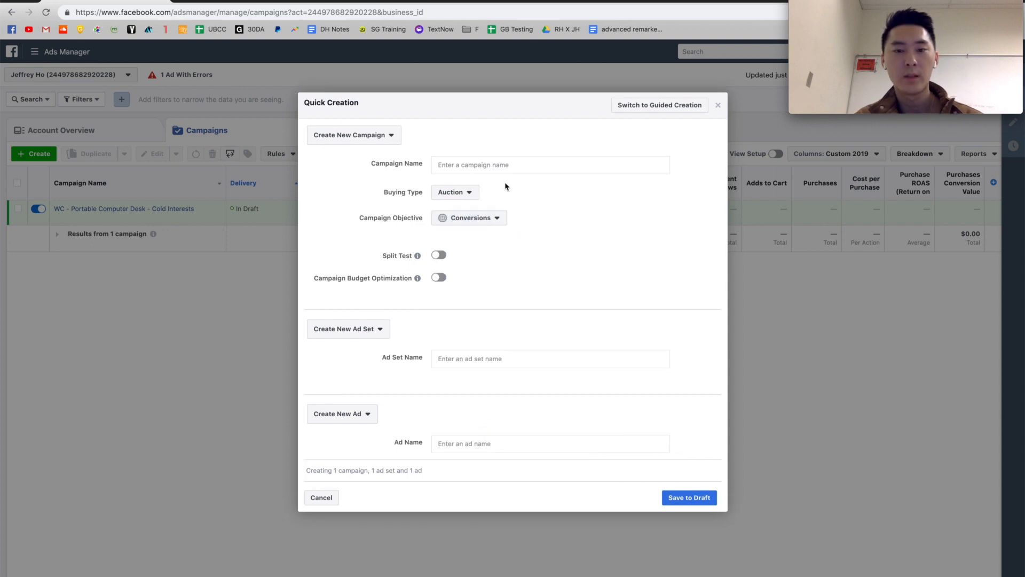
Begin the new campaign's name with the store prefix "WC -".
{"action": "left_click", "coordinate": [493, 166]}
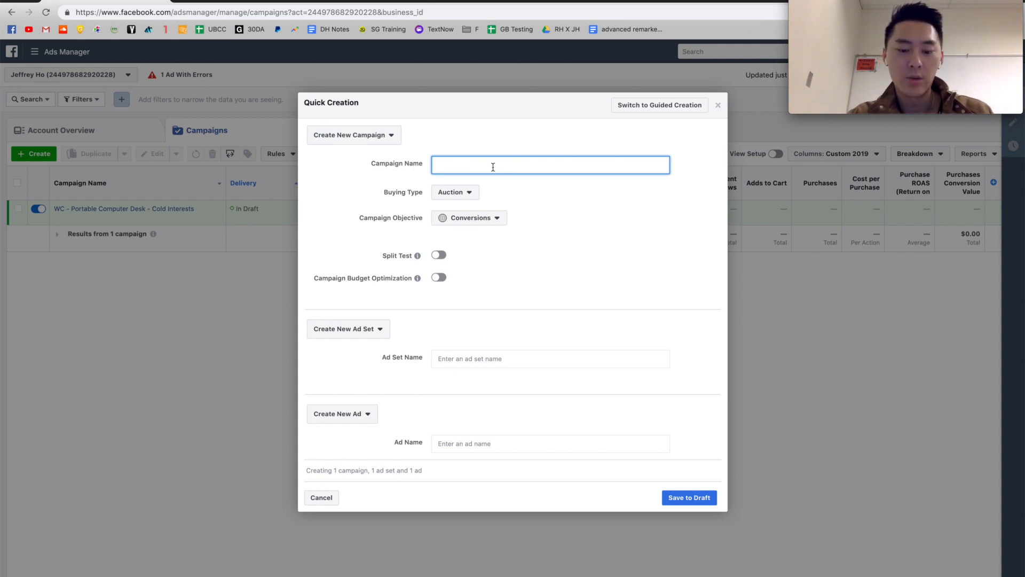
{"action": "type", "text": "W"}
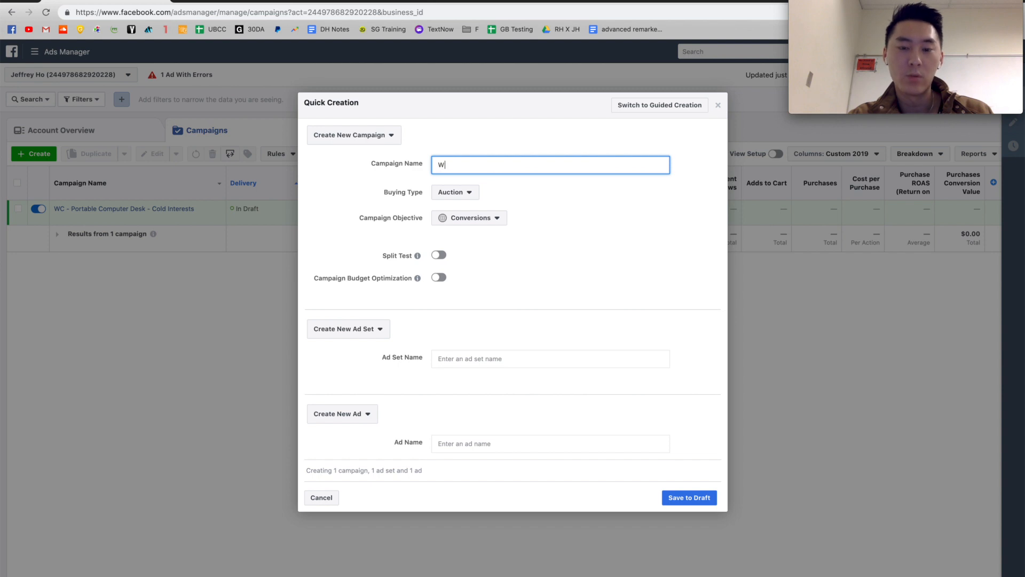
{"action": "type", "text": "C -"}
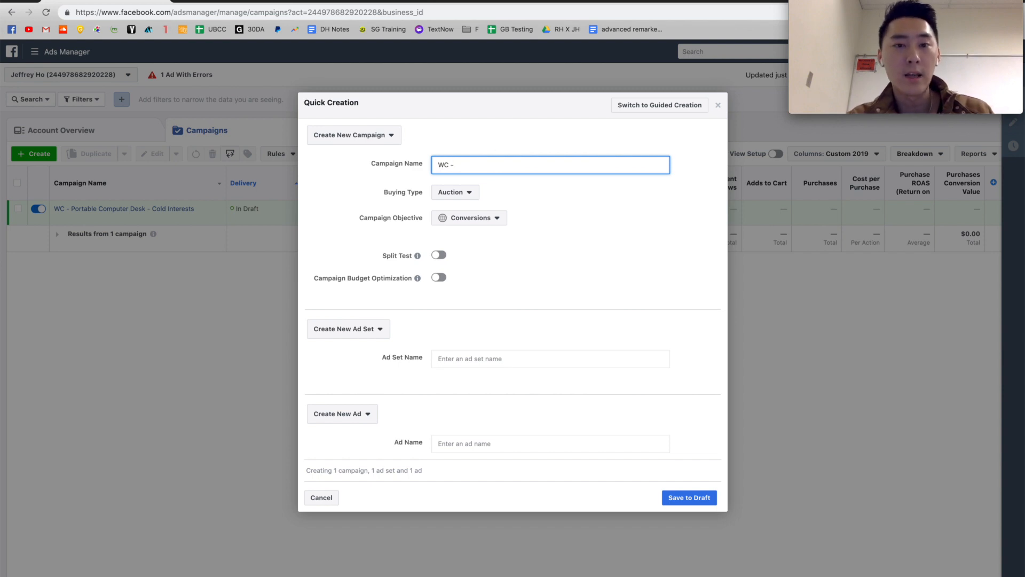
Check the laptop desk's product title on the AliExpress page and return to Ads Manager.
{"action": "left_click", "coordinate": [375, 1]}
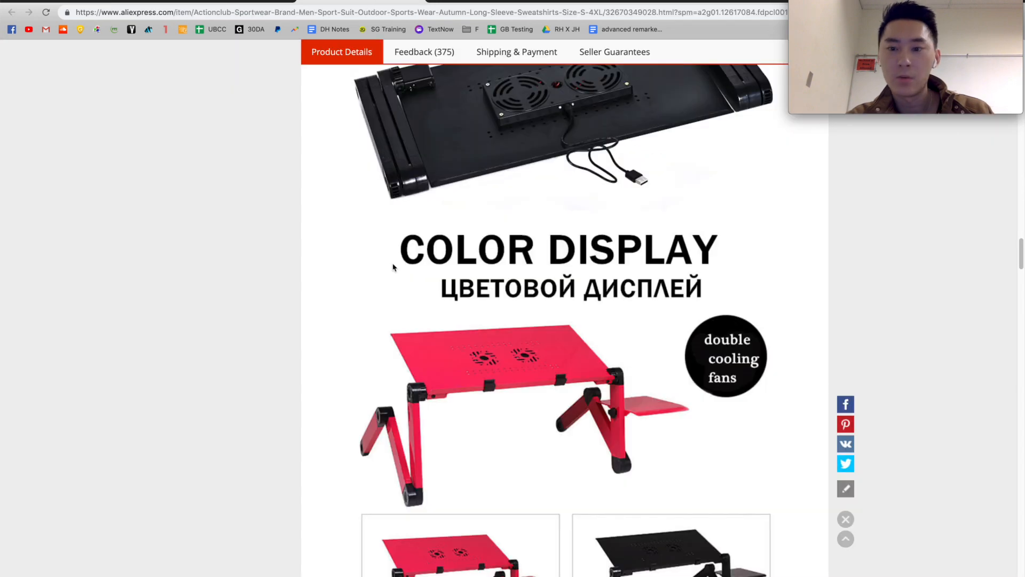
{"action": "scroll", "coordinate": [395, 281], "scroll_direction": "up", "scroll_amount": 20}
{"action": "scroll", "coordinate": [395, 284], "scroll_direction": "up", "scroll_amount": 10}
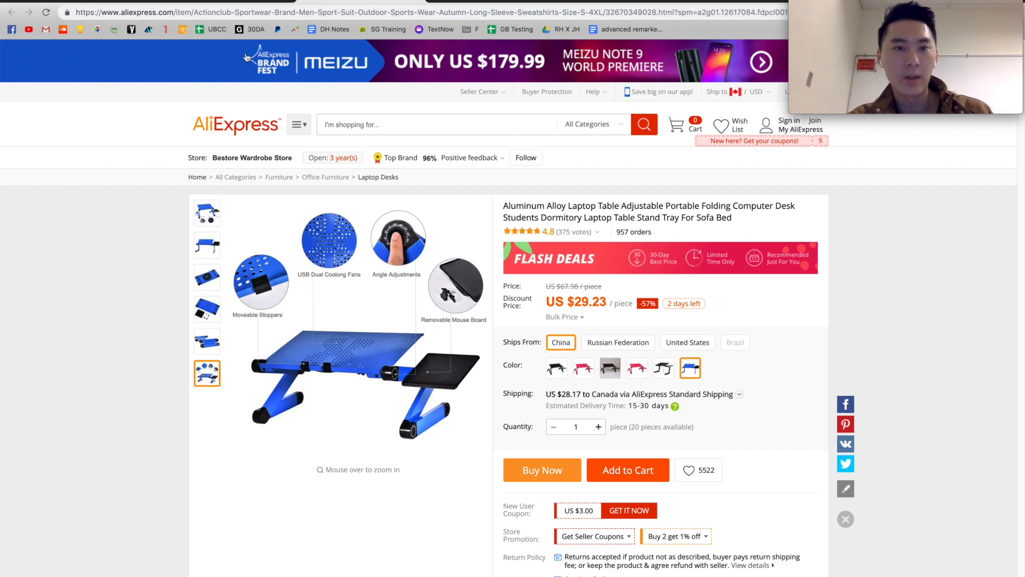
{"action": "left_click", "coordinate": [126, 1]}
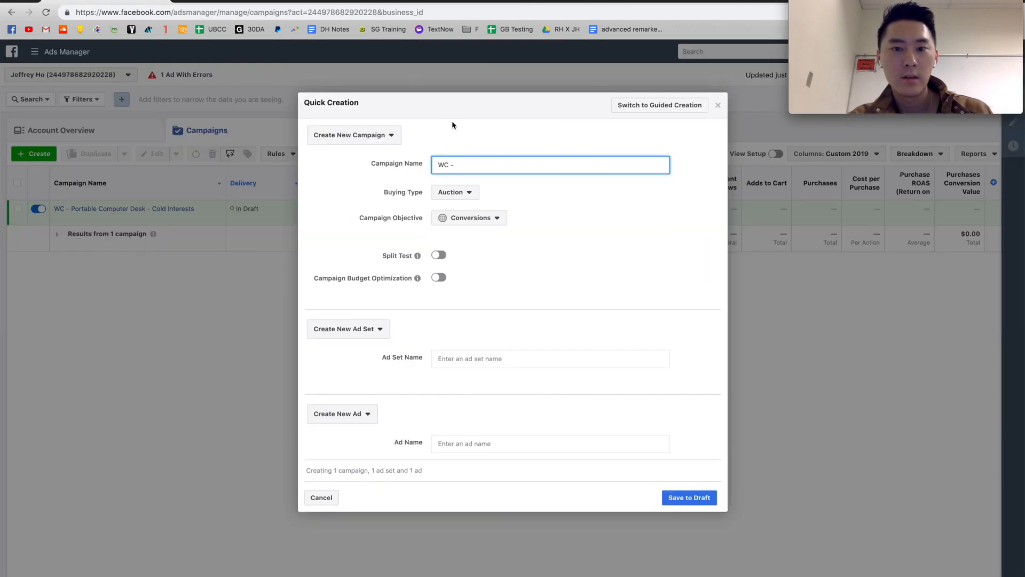
Complete the campaign name as "WC - Portable Computer Desk - Cold Interests".
{"action": "type", "text": "Portable Cop"}
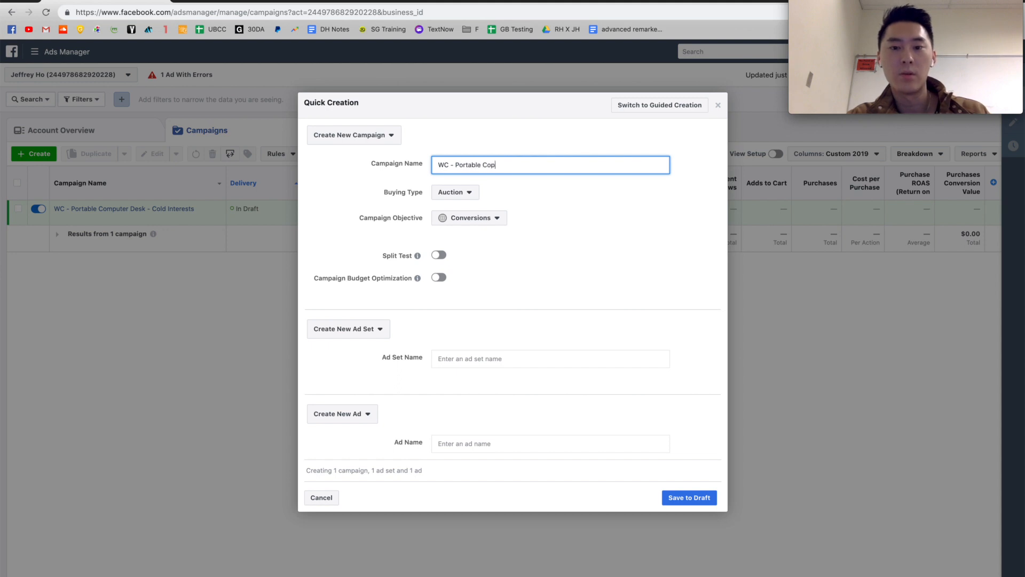
{"action": "key", "text": "BackSpace"}
{"action": "type", "text": "mputer Desk -"}
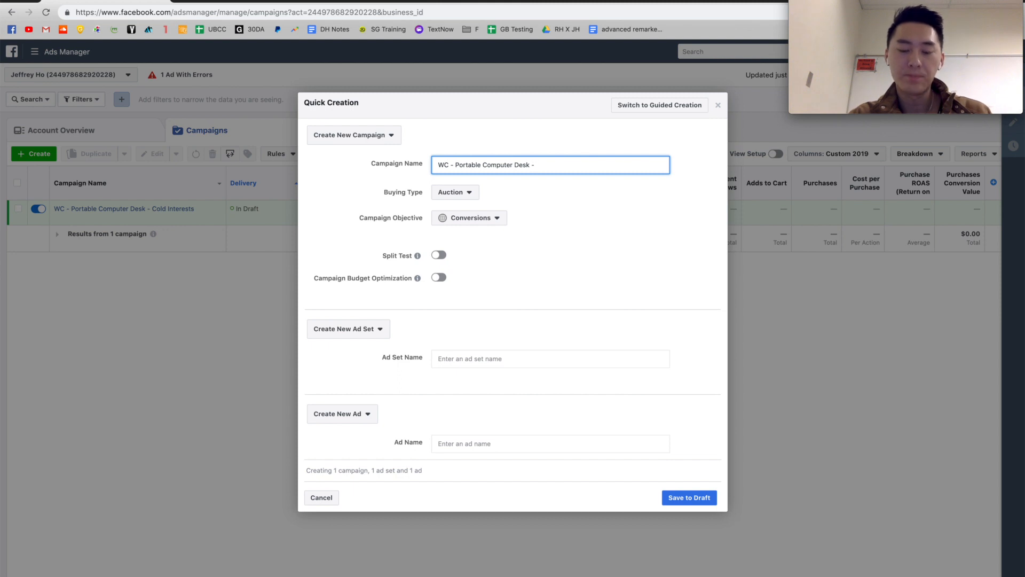
{"action": "type", "text": "M"}
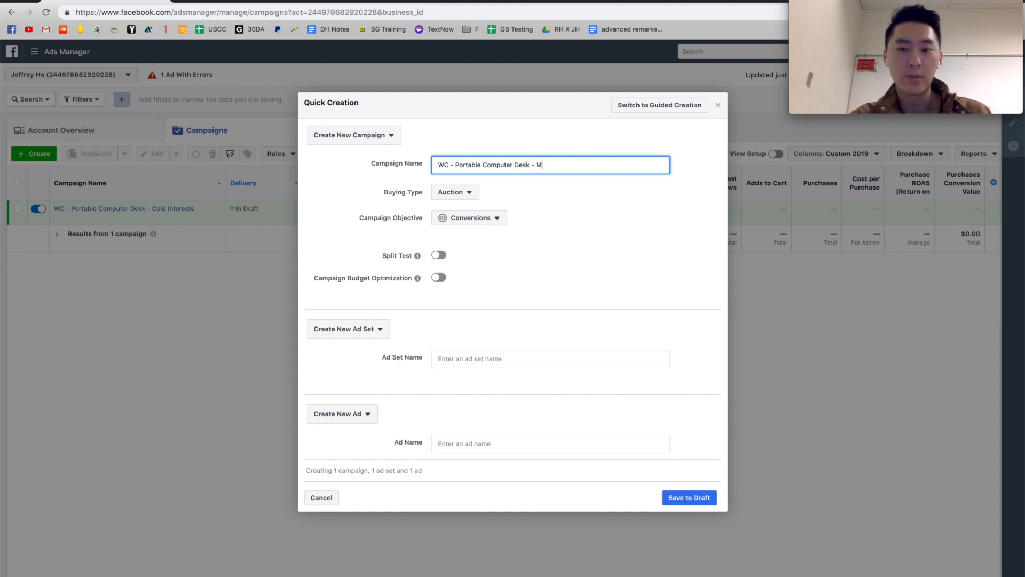
{"action": "key", "text": "BackSpace"}
{"action": "key", "text": "BackSpace"}
{"action": "key", "text": "BackSpace"}
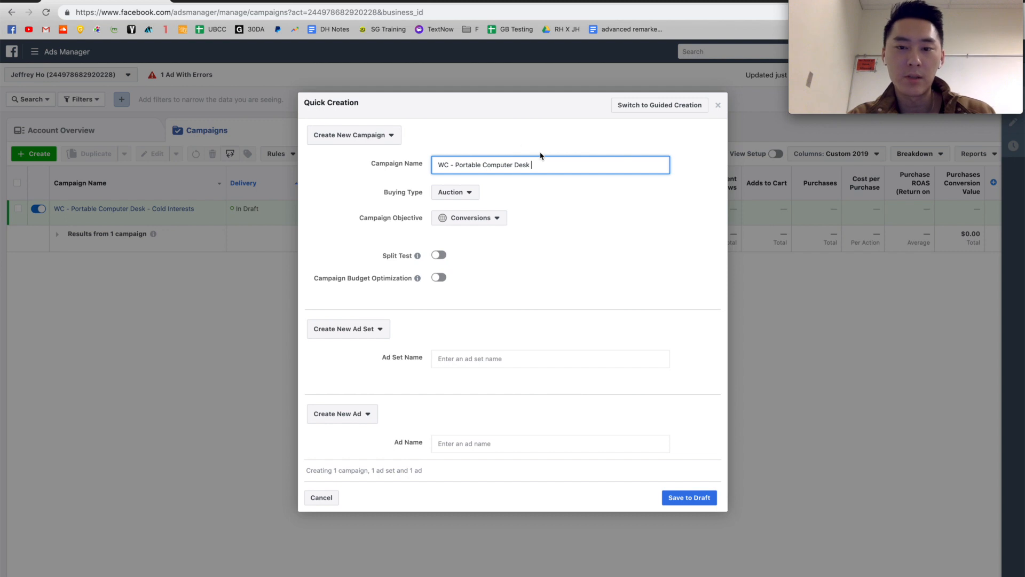
{"action": "type", "text": "- "}
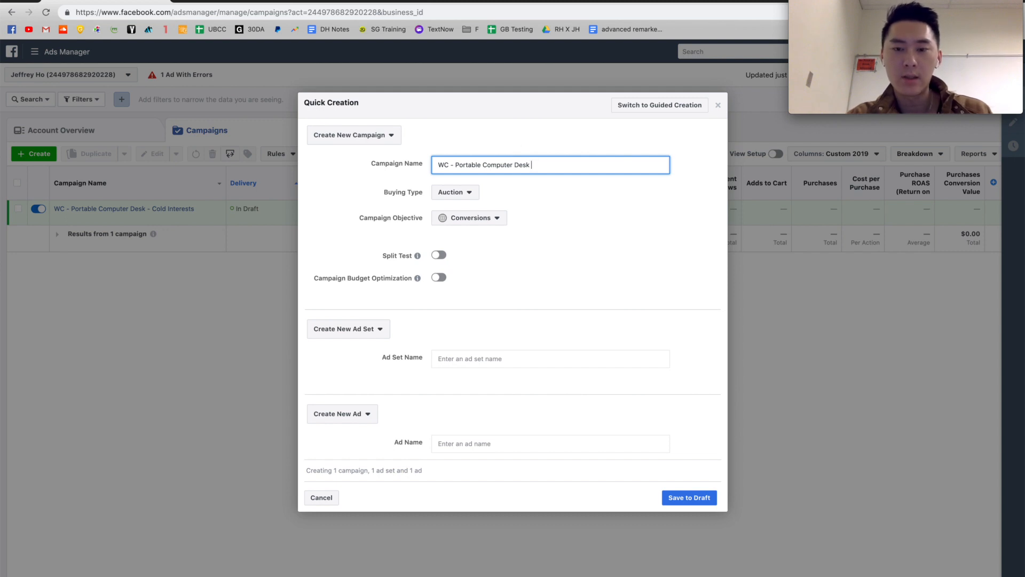
{"action": "type", "text": "Cold Interests"}
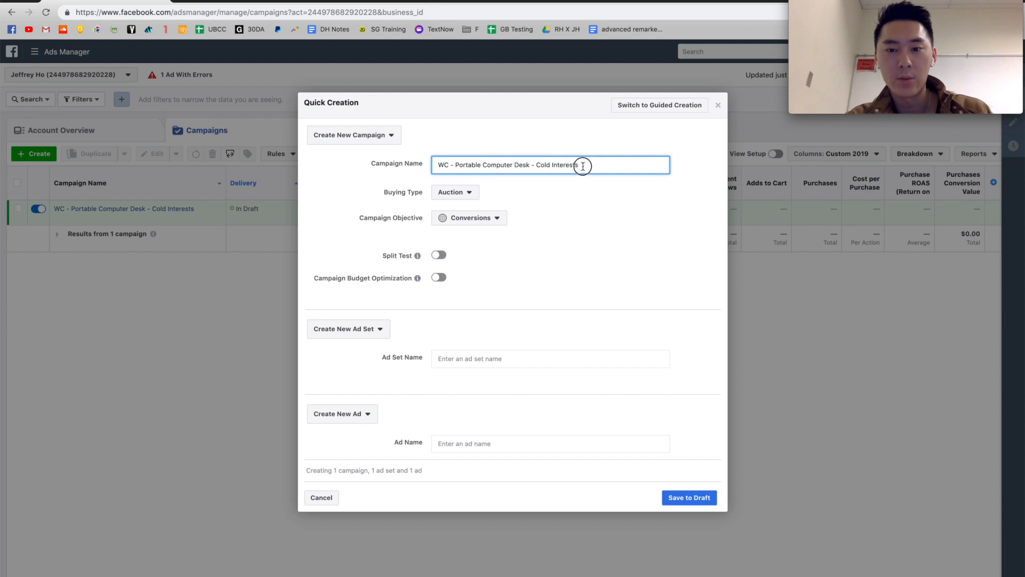
{"action": "mouse_move", "coordinate": [583, 166]}
{"action": "left_mouse_down"}
{"action": "mouse_move", "coordinate": [541, 164]}
{"action": "mouse_move", "coordinate": [586, 164]}
{"action": "left_mouse_up"}
{"action": "left_click", "coordinate": [540, 163]}
{"action": "left_click", "coordinate": [544, 163]}
{"action": "left_click", "coordinate": [590, 189]}
{"action": "left_click", "coordinate": [590, 164]}
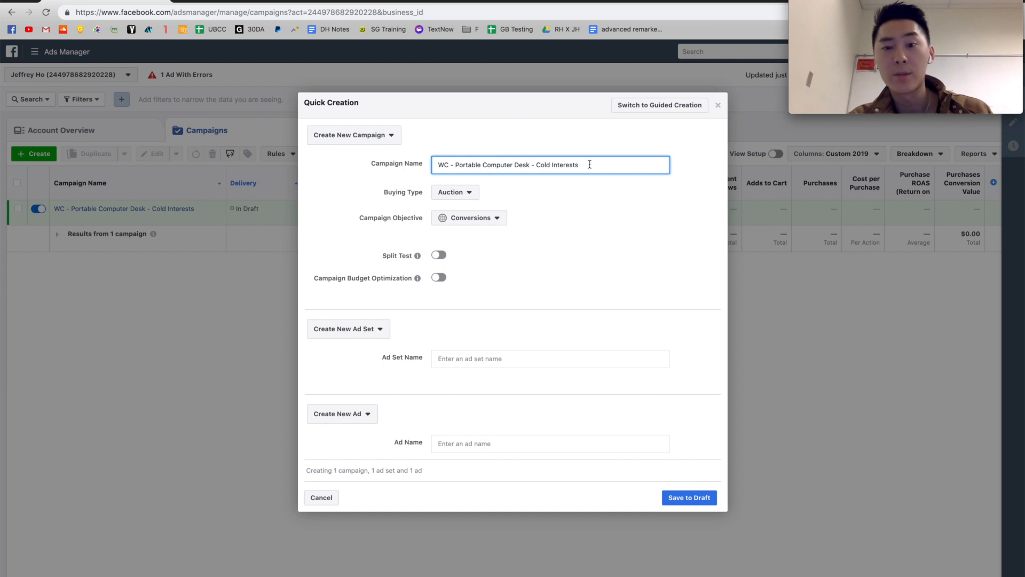
{"action": "left_click", "coordinate": [580, 210]}
Enter "test te" as the ad set name and "test" as the ad name, and close the creation form without saving.
{"action": "left_click", "coordinate": [480, 356]}
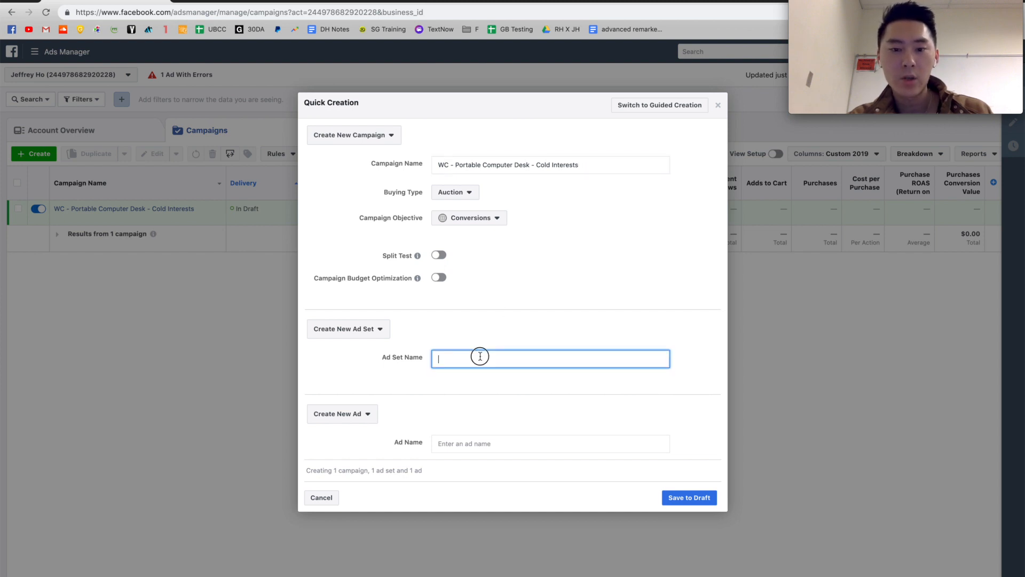
{"action": "left_click", "coordinate": [439, 344]}
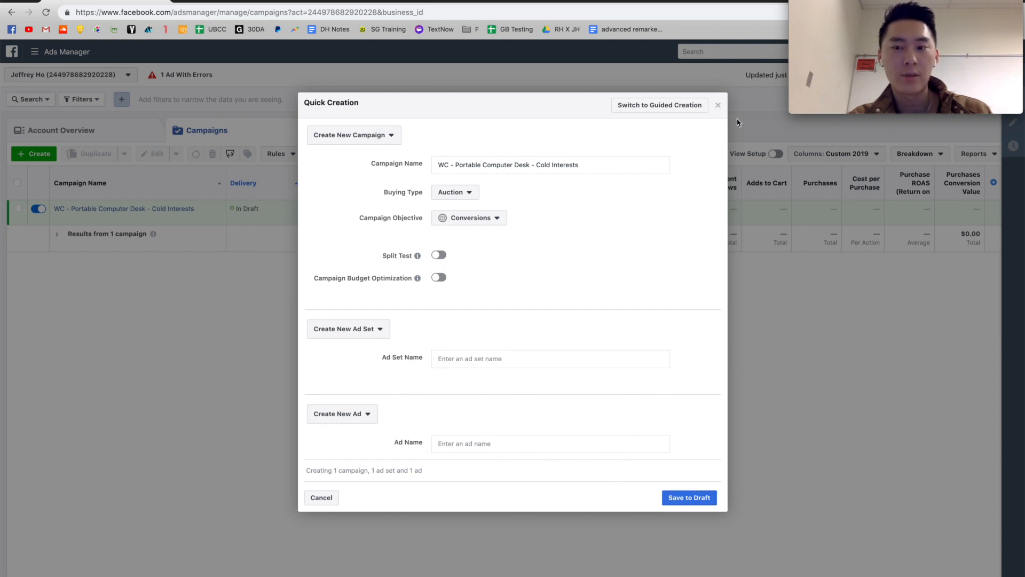
{"action": "left_click", "coordinate": [581, 358]}
{"action": "type", "text": "test te"}
{"action": "left_click", "coordinate": [521, 442]}
{"action": "type", "text": "test"}
{"action": "left_click", "coordinate": [717, 106]}
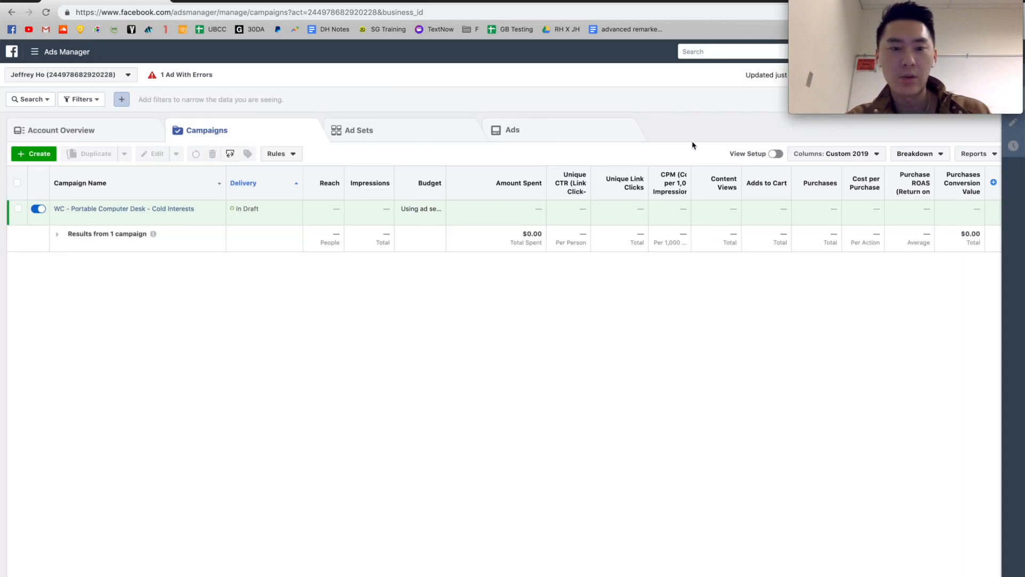
View the ad sets of the existing draft campaign, return to the campaign list and clear the selection.
{"action": "mouse_move", "coordinate": [115, 223]}
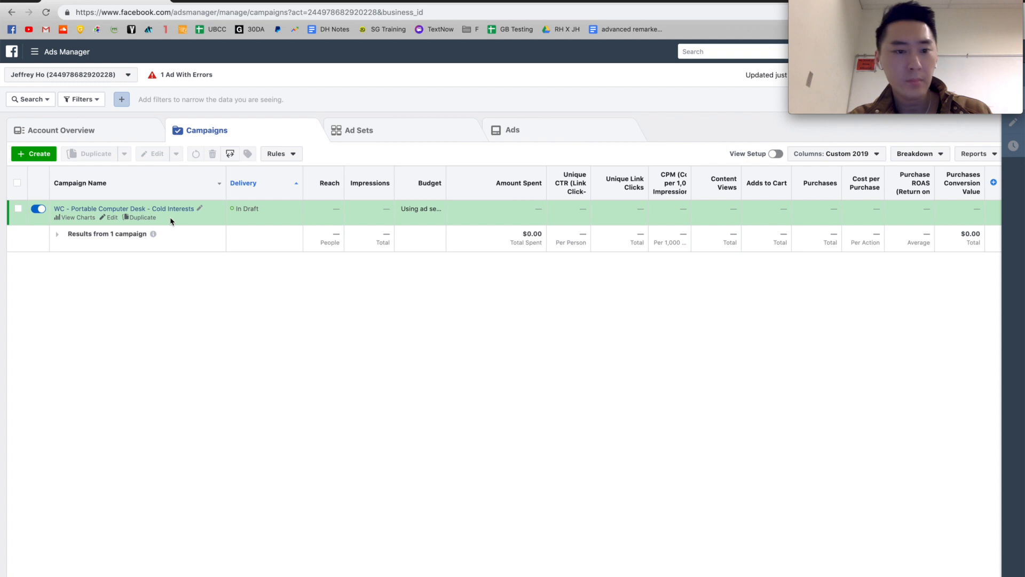
{"action": "left_click", "coordinate": [155, 211]}
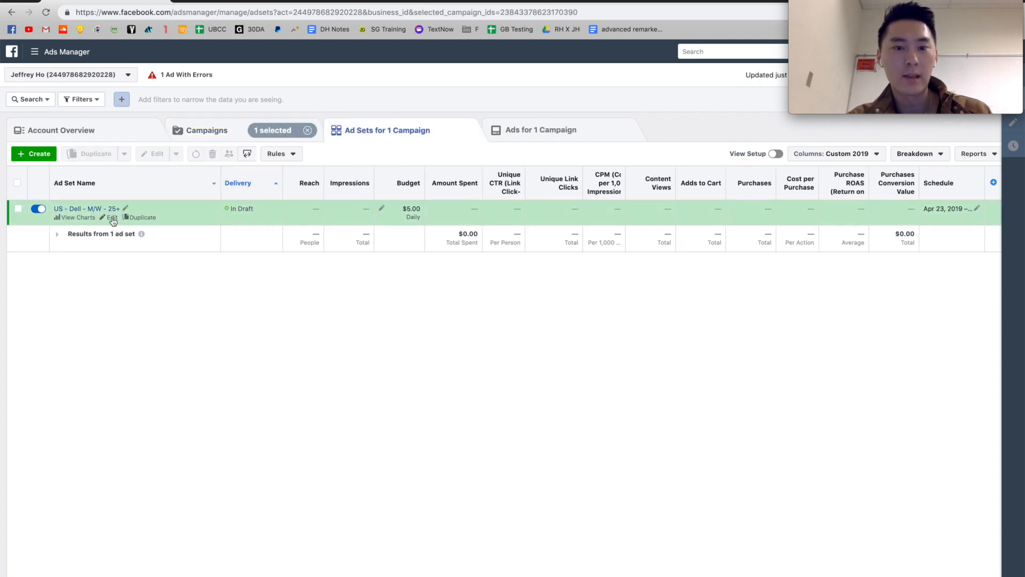
{"action": "left_click", "coordinate": [223, 134]}
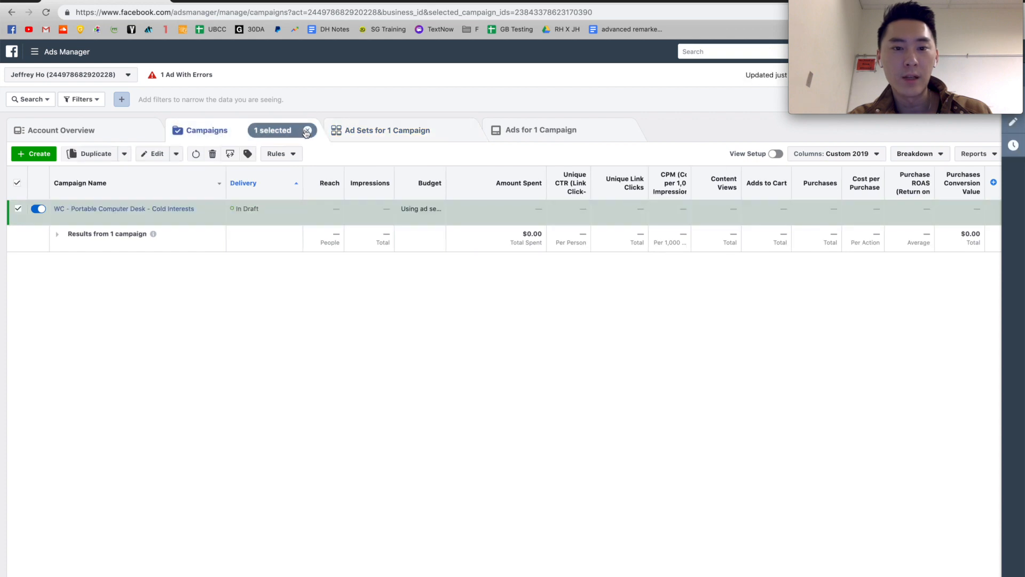
{"action": "left_click", "coordinate": [307, 131]}
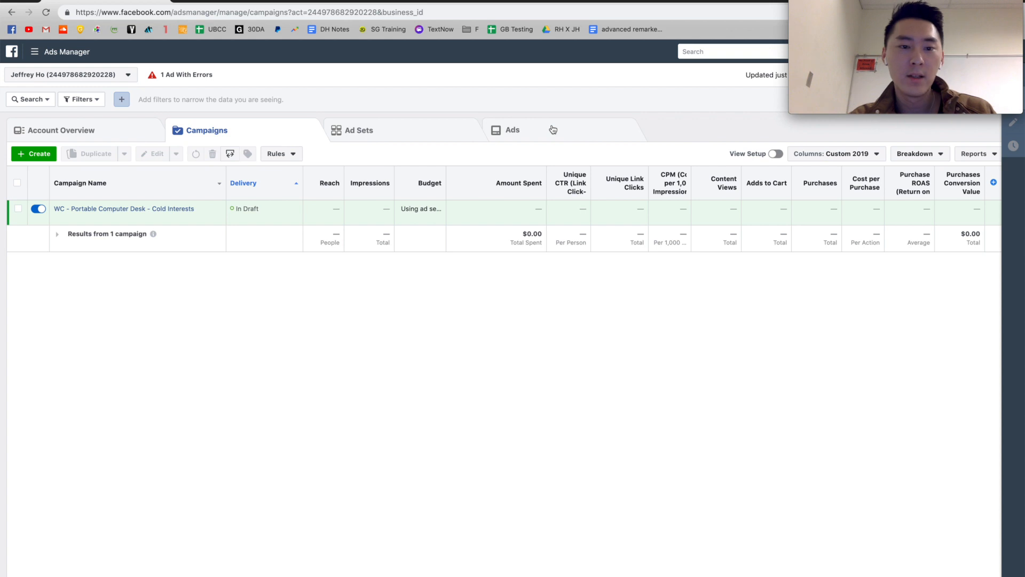
Open the "US - Dell - M/W - 25+" ad set of the portable computer desk campaign for editing.
{"action": "left_click", "coordinate": [171, 209]}
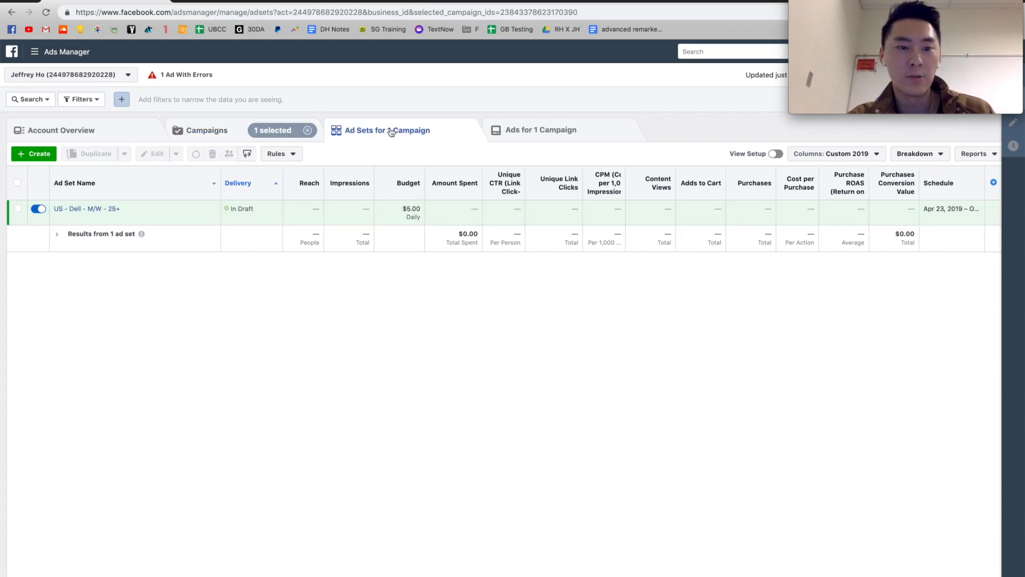
{"action": "left_click", "coordinate": [111, 220]}
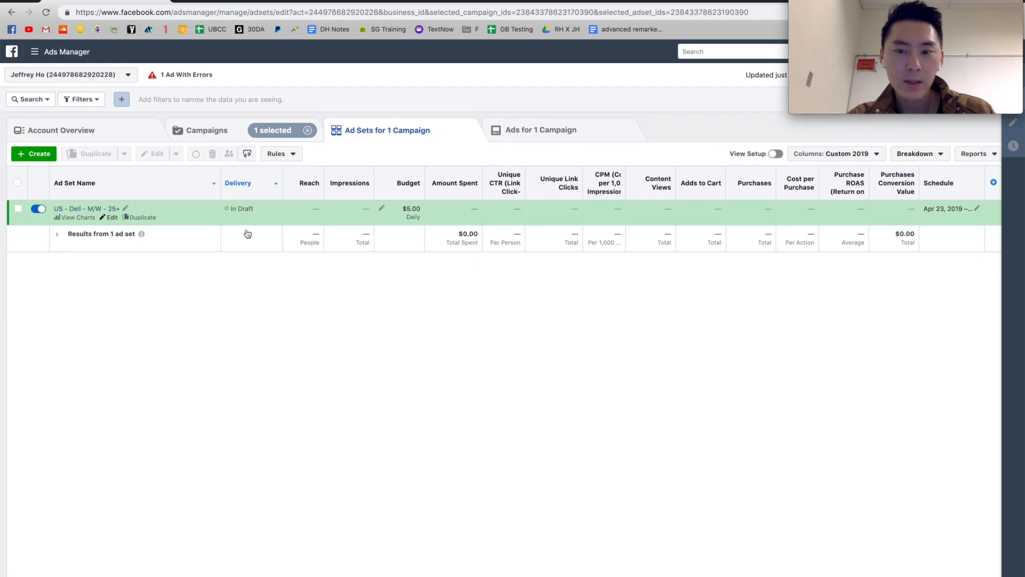
Examine the ad set's naming convention part by part: country, interest, gender and age range.
{"action": "triple_click", "coordinate": [636, 139]}
{"action": "left_click", "coordinate": [602, 139]}
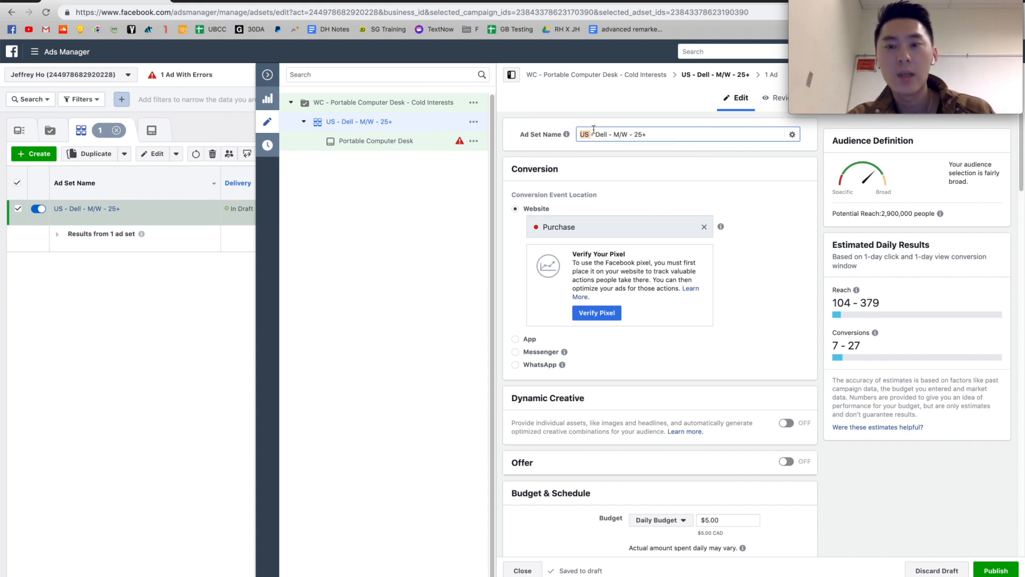
{"action": "left_click_drag", "start_coordinate": [635, 135], "coordinate": [648, 136]}
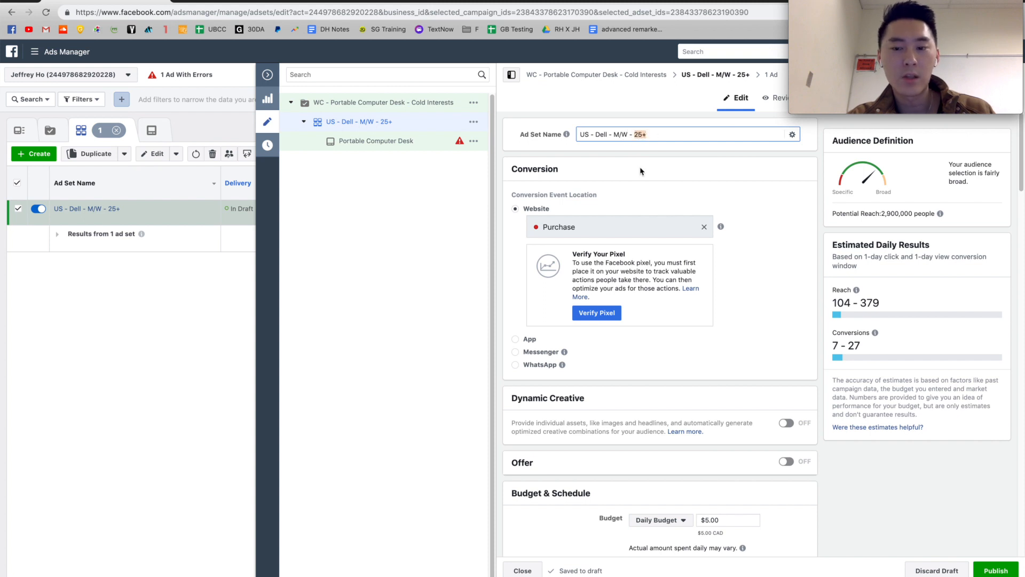
{"action": "mouse_move", "coordinate": [590, 135]}
{"action": "left_mouse_down"}
{"action": "mouse_move", "coordinate": [578, 137]}
{"action": "mouse_move", "coordinate": [610, 136]}
{"action": "mouse_move", "coordinate": [597, 137]}
{"action": "left_mouse_up"}
{"action": "left_click", "coordinate": [597, 137]}
{"action": "left_click", "coordinate": [610, 136]}
{"action": "double_click", "coordinate": [596, 137]}
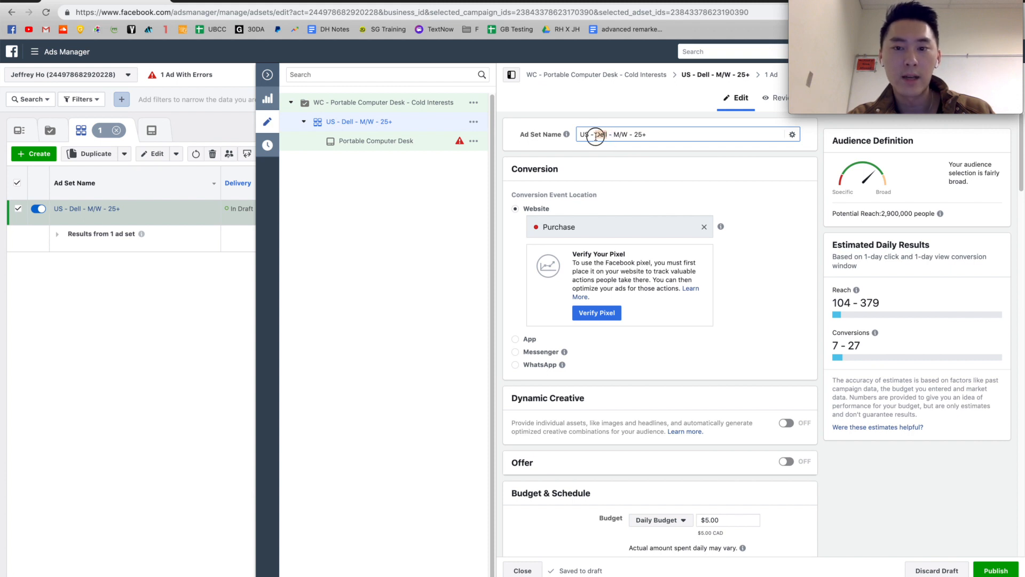
{"action": "triple_click", "coordinate": [607, 136]}
{"action": "left_click", "coordinate": [620, 137]}
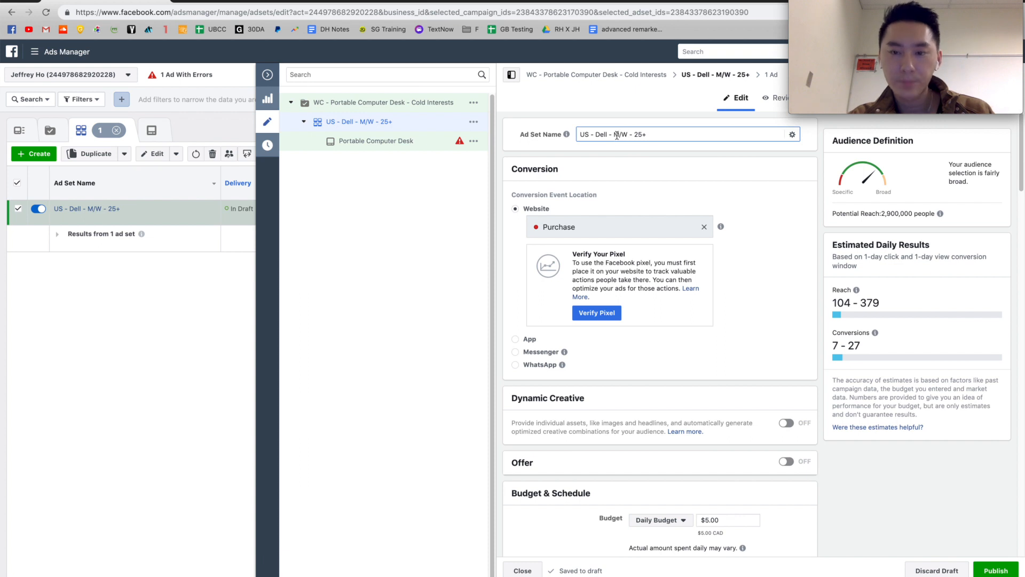
{"action": "left_click_drag", "start_coordinate": [614, 137], "coordinate": [628, 137]}
{"action": "left_click", "coordinate": [628, 137]}
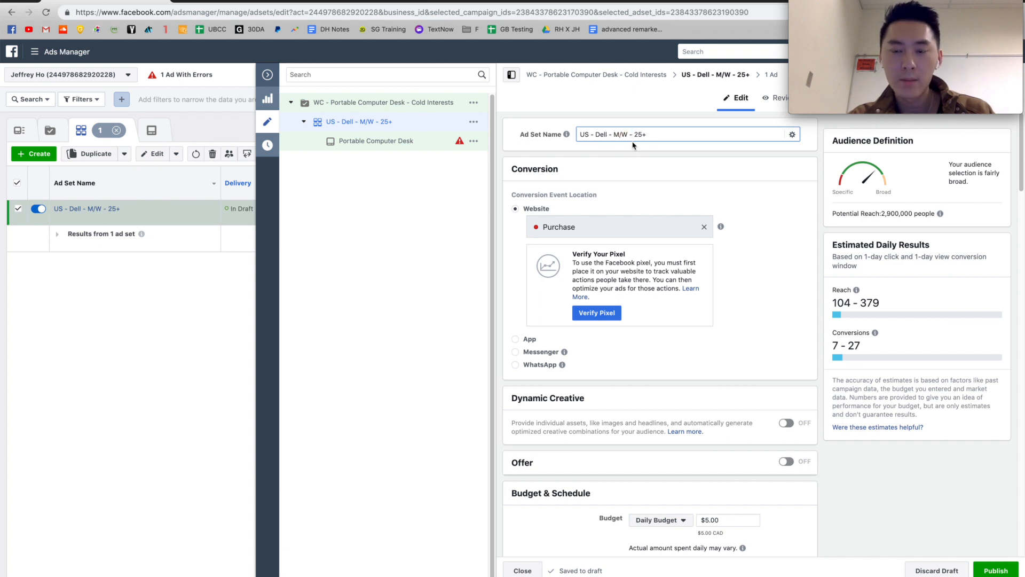
{"action": "left_click", "coordinate": [653, 136]}
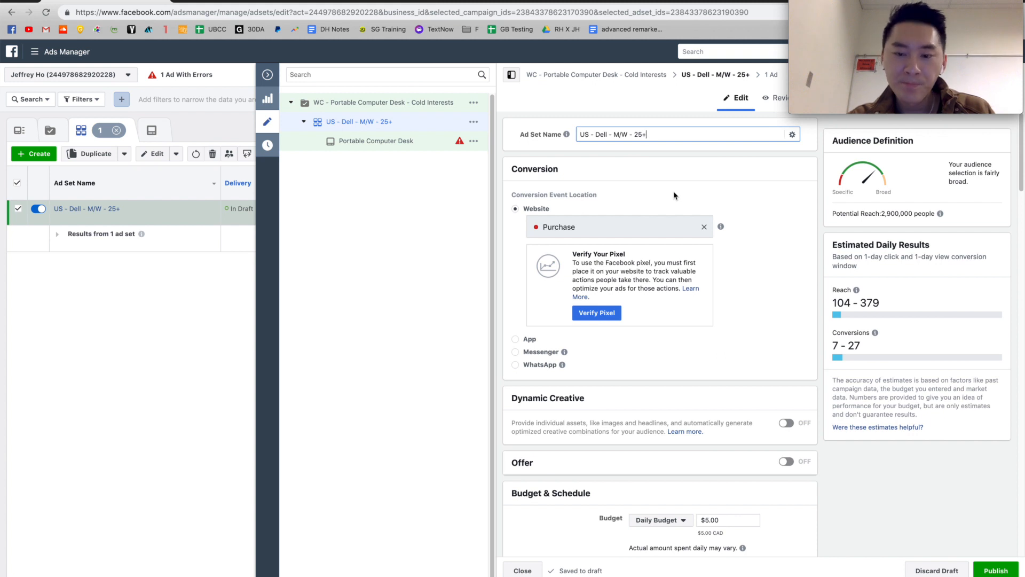
{"action": "left_click", "coordinate": [663, 154]}
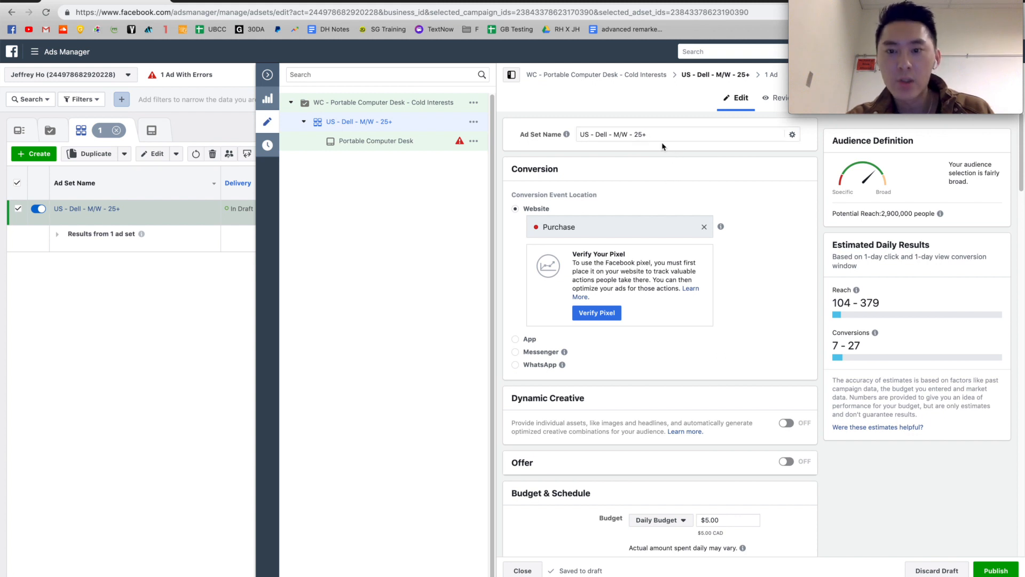
{"action": "scroll", "coordinate": [665, 211], "scroll_direction": "down", "scroll_amount": 1}
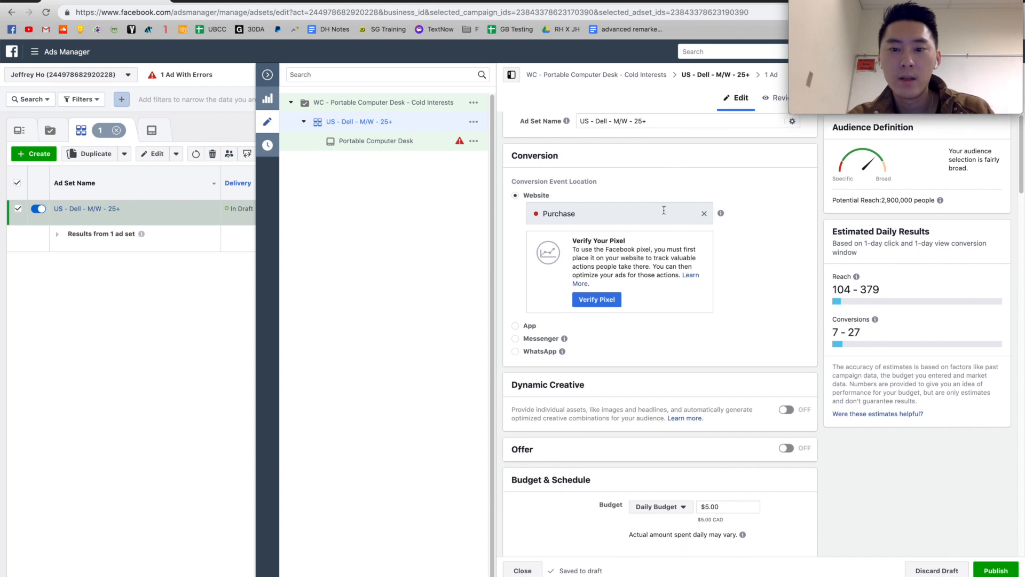
Clear the website conversion event, search for "purchase" and select Purchase again as the event.
{"action": "left_click", "coordinate": [704, 214]}
{"action": "type", "text": "purchase"}
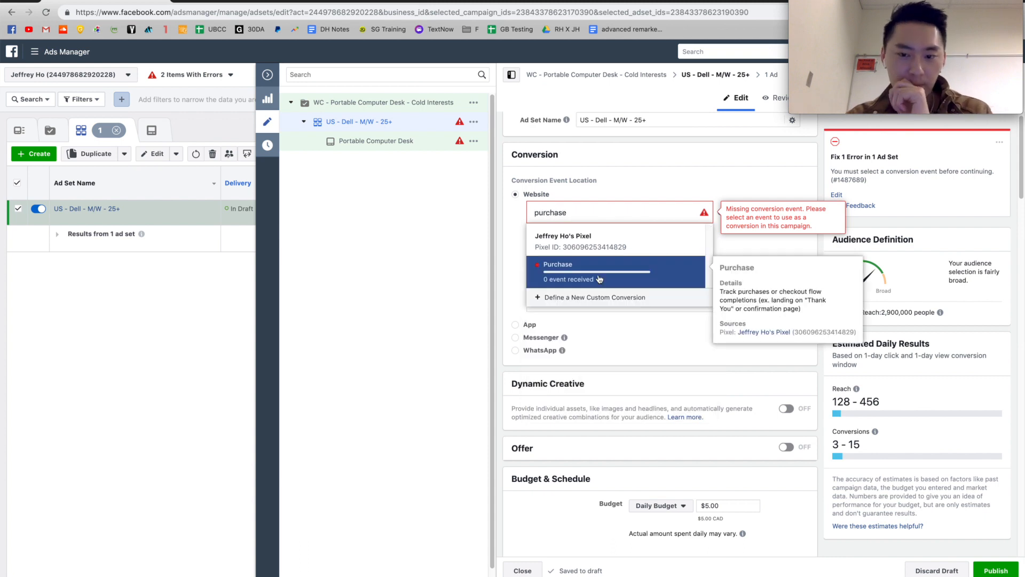
{"action": "left_click", "coordinate": [617, 257]}
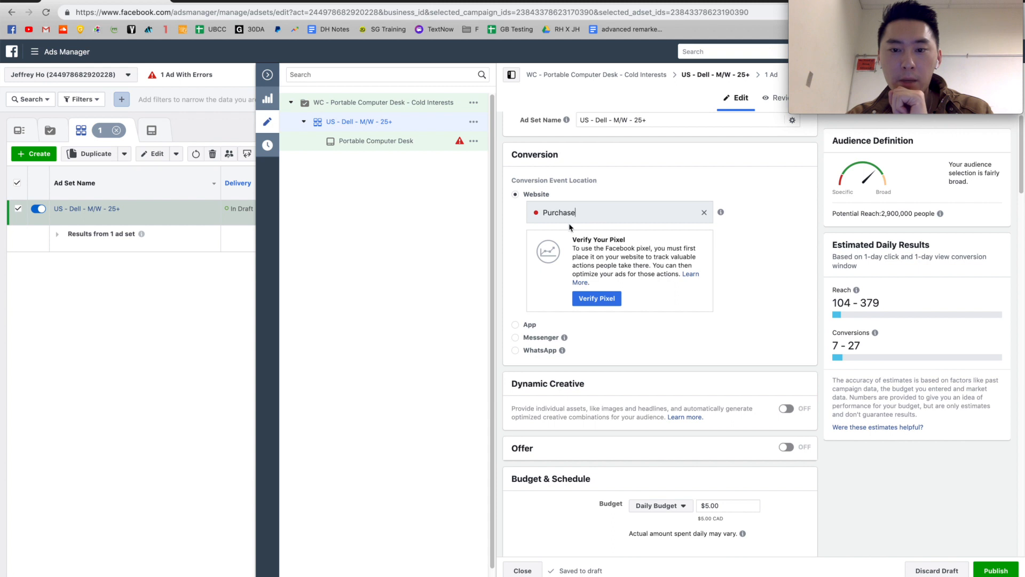
{"action": "scroll", "coordinate": [746, 259], "scroll_direction": "down", "scroll_amount": 2}
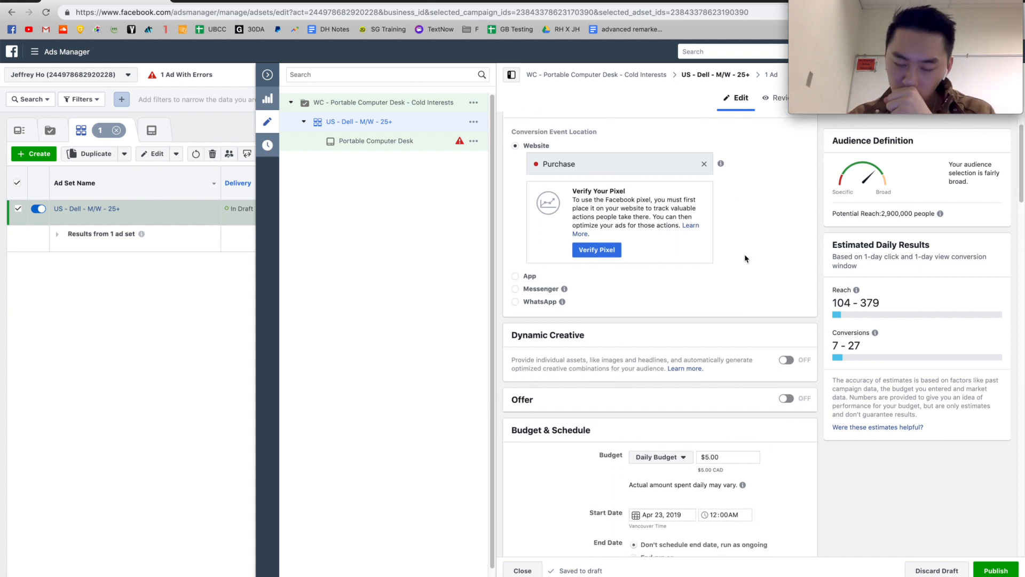
{"action": "scroll", "coordinate": [746, 258], "scroll_direction": "up", "scroll_amount": 3}
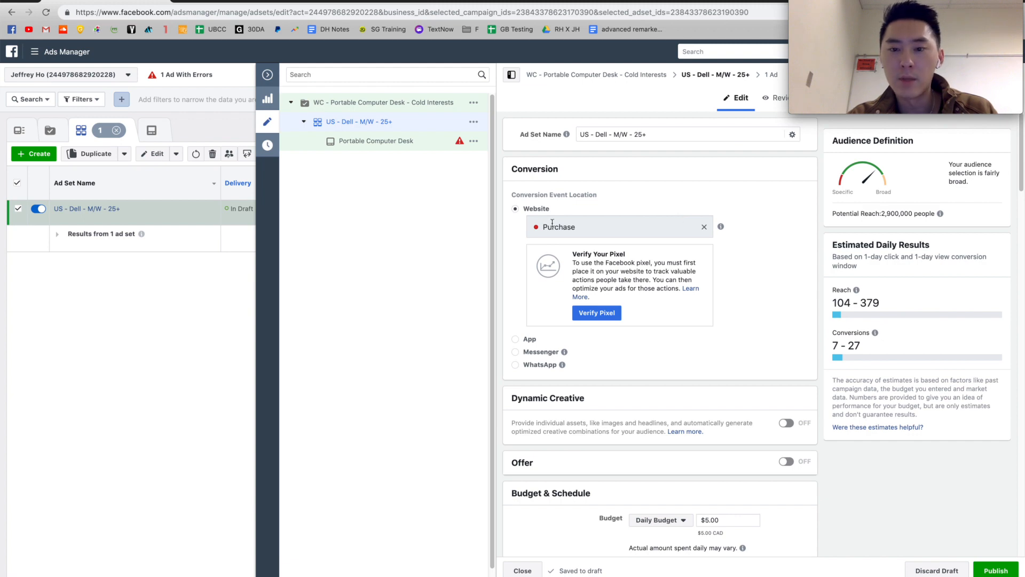
Examine the ad set's budget and schedule settings: daily budget, start date and time, end date and ad scheduling.
{"action": "scroll", "coordinate": [655, 229], "scroll_direction": "down", "scroll_amount": 1}
{"action": "scroll", "coordinate": [652, 265], "scroll_direction": "down", "scroll_amount": 2}
{"action": "scroll", "coordinate": [659, 247], "scroll_direction": "down", "scroll_amount": 2}
{"action": "scroll", "coordinate": [594, 366], "scroll_direction": "down", "scroll_amount": 1}
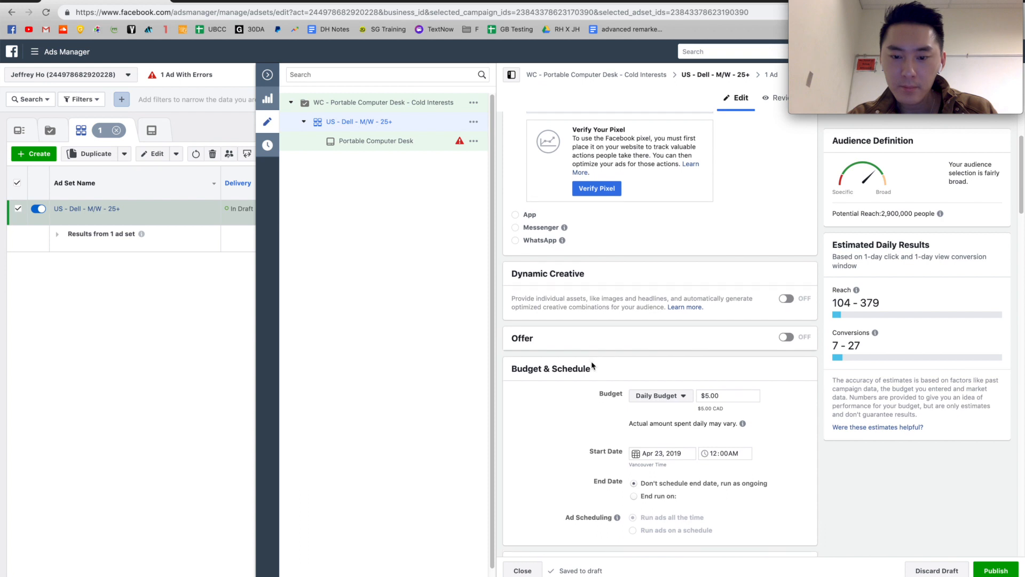
{"action": "scroll", "coordinate": [567, 377], "scroll_direction": "down", "scroll_amount": 1}
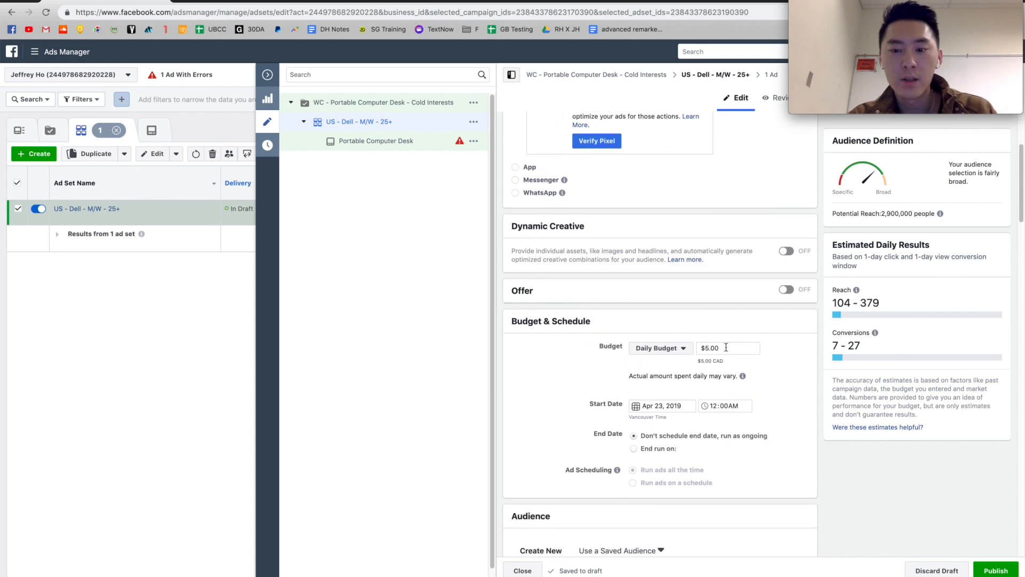
{"action": "left_click", "coordinate": [684, 351]}
{"action": "left_click", "coordinate": [720, 336]}
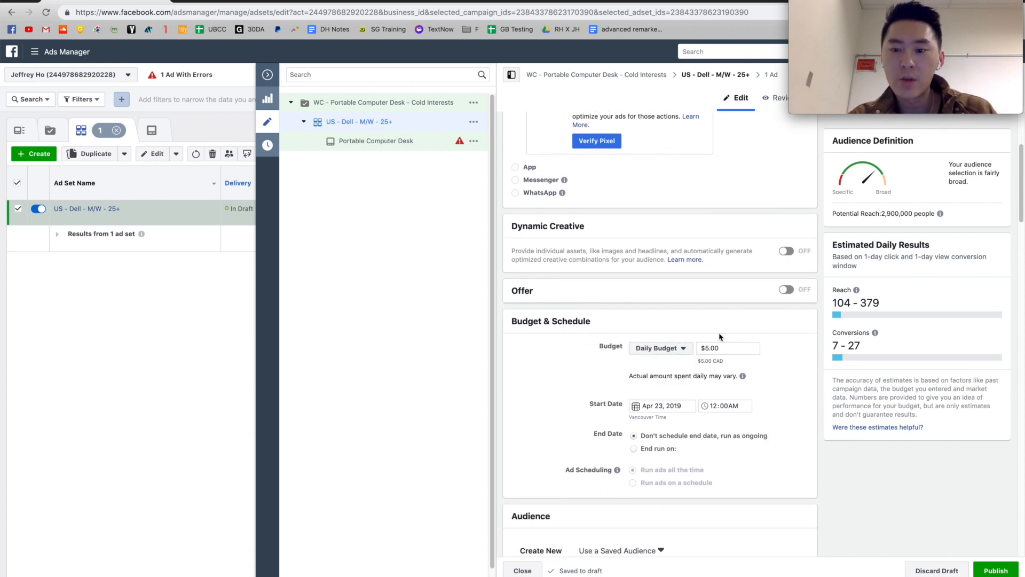
{"action": "triple_click", "coordinate": [719, 350]}
{"action": "left_click", "coordinate": [740, 348]}
{"action": "left_click", "coordinate": [767, 338]}
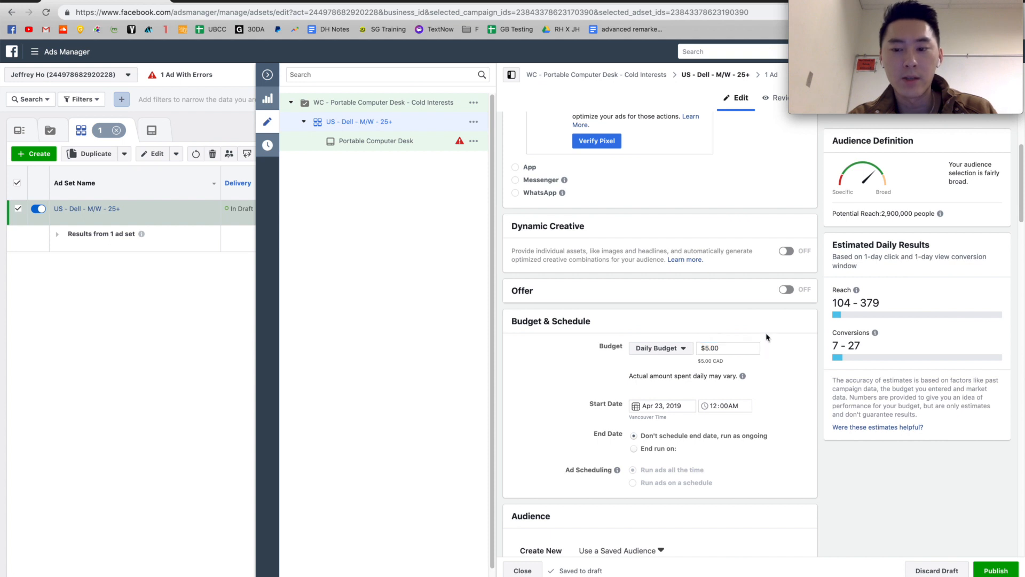
{"action": "scroll", "coordinate": [765, 336], "scroll_direction": "down", "scroll_amount": 1}
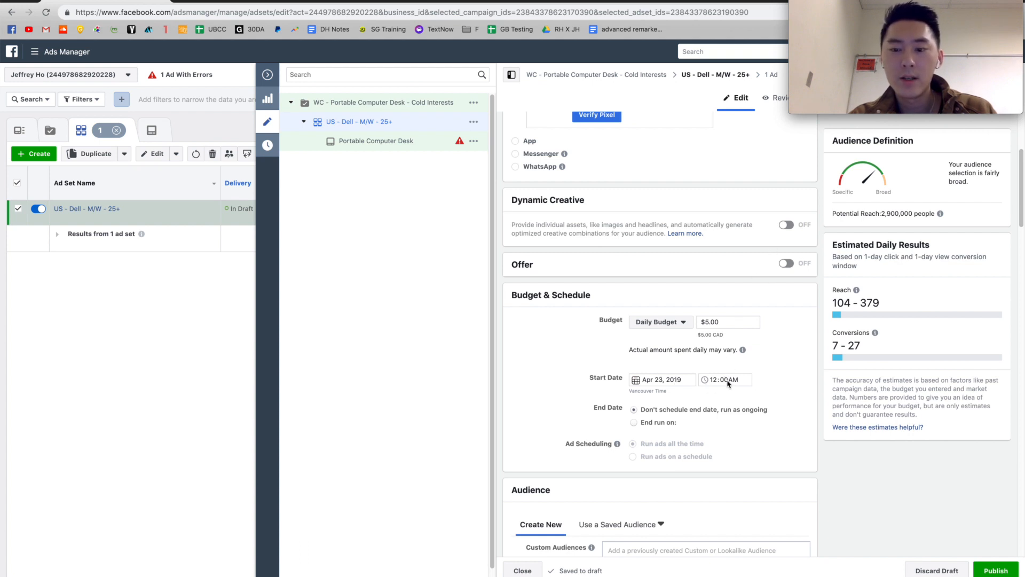
{"action": "scroll", "coordinate": [773, 380], "scroll_direction": "down", "scroll_amount": 1}
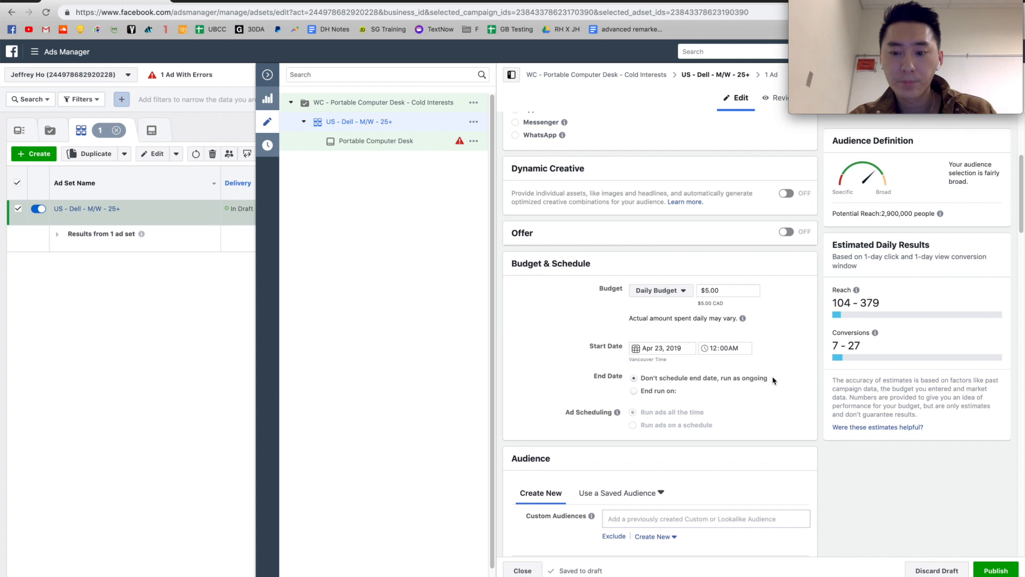
{"action": "scroll", "coordinate": [772, 380], "scroll_direction": "down", "scroll_amount": 1}
Review the ad set name against the conversion settings below it.
{"action": "scroll", "coordinate": [716, 325], "scroll_direction": "up", "scroll_amount": 7}
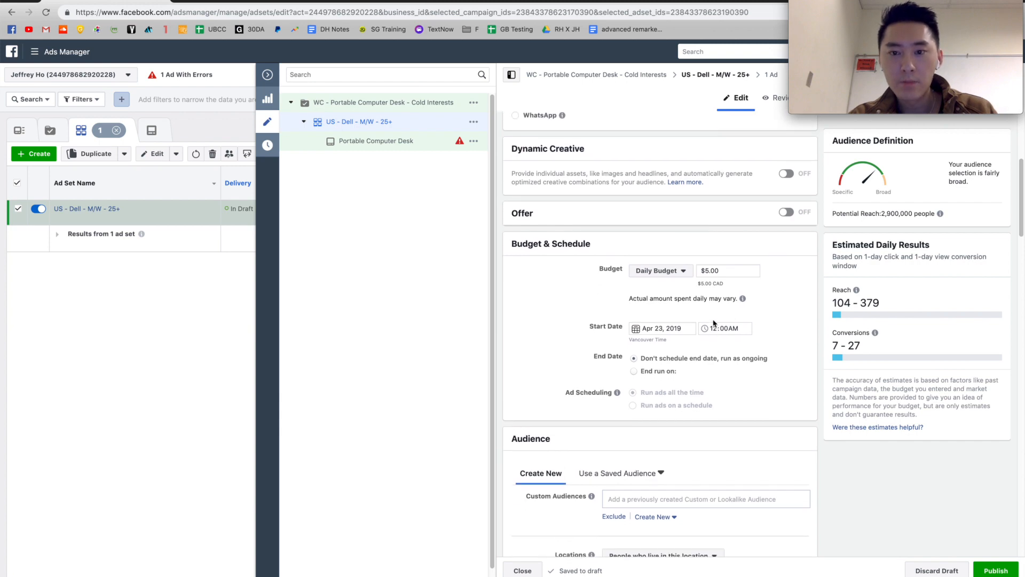
{"action": "scroll", "coordinate": [713, 323], "scroll_direction": "up", "scroll_amount": 1}
{"action": "left_click", "coordinate": [590, 135]}
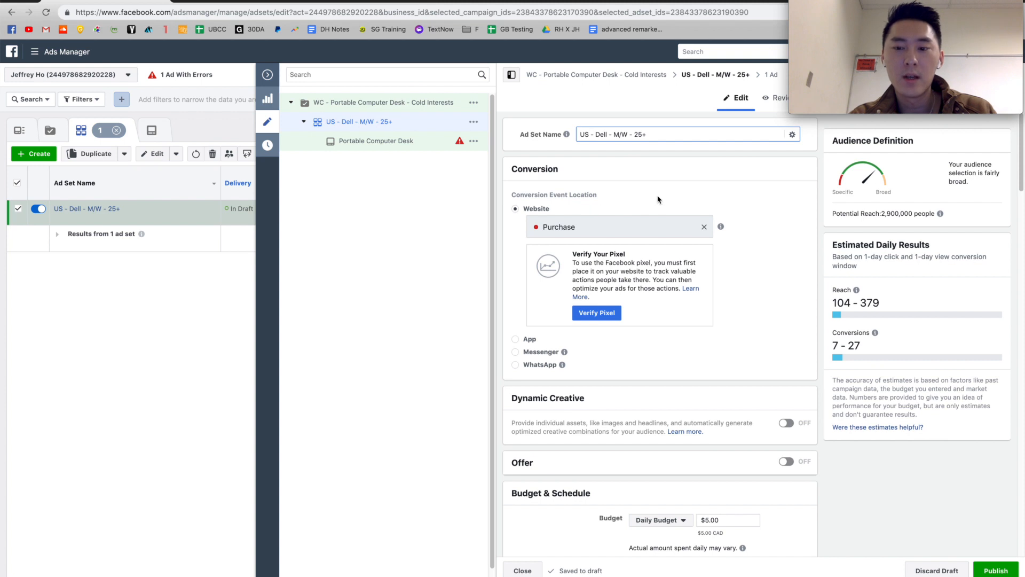
{"action": "scroll", "coordinate": [644, 213], "scroll_direction": "down", "scroll_amount": 1}
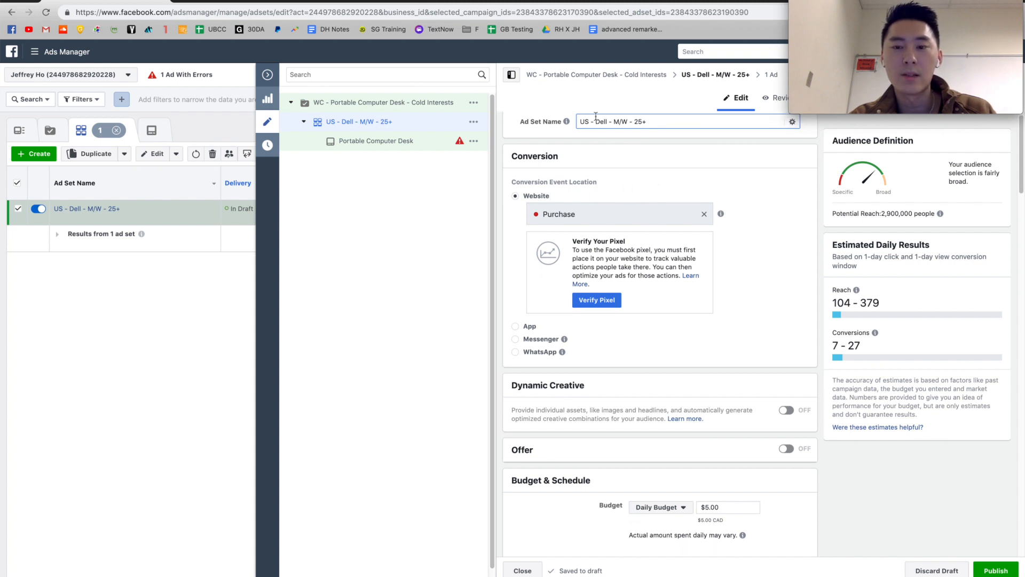
{"action": "scroll", "coordinate": [589, 123], "scroll_direction": "up", "scroll_amount": 1}
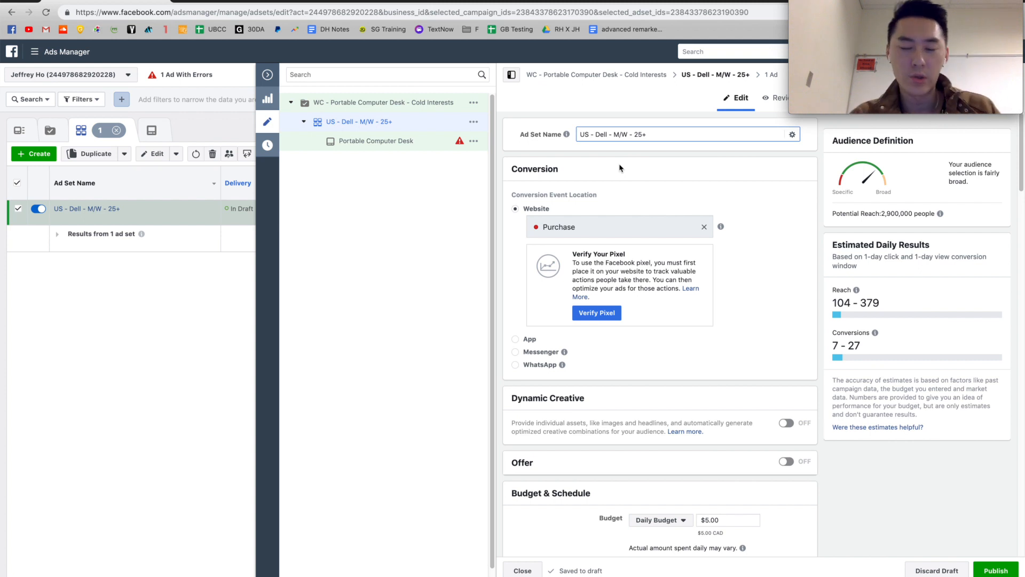
{"action": "scroll", "coordinate": [619, 168], "scroll_direction": "down", "scroll_amount": 2}
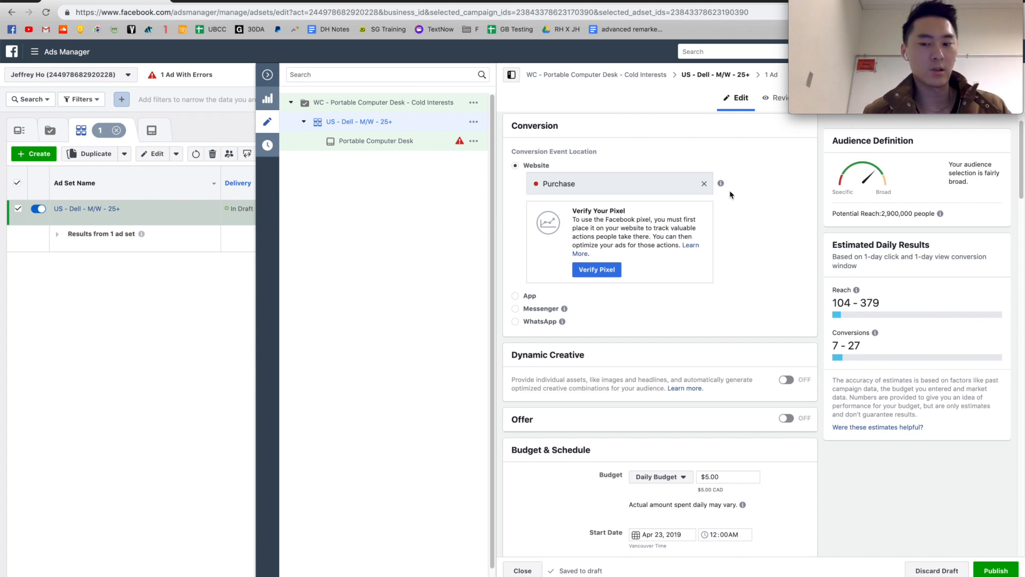
{"action": "scroll", "coordinate": [731, 194], "scroll_direction": "up", "scroll_amount": 2}
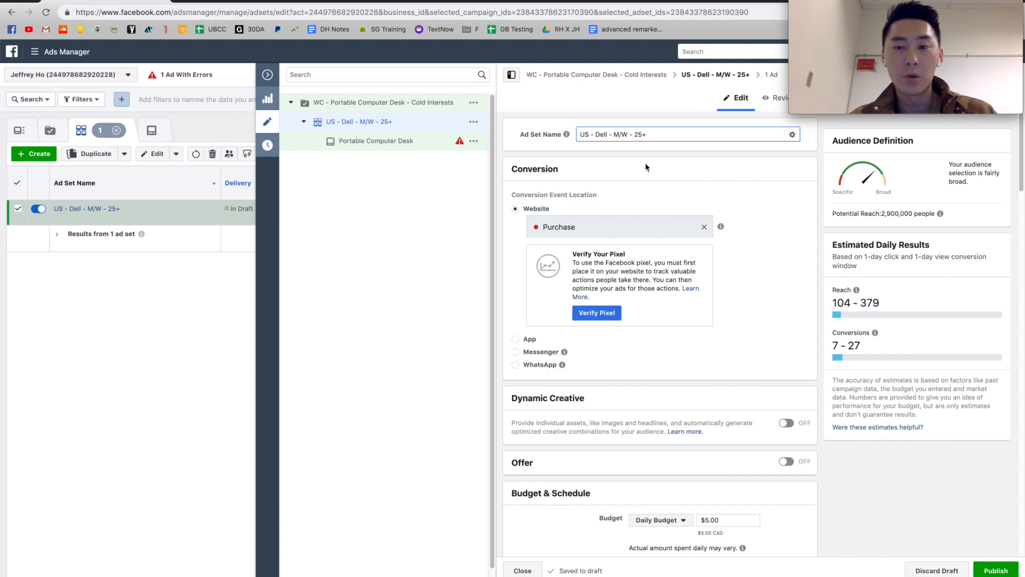
Examine the audience's location targeting, including the options for who counts as being in a location.
{"action": "scroll", "coordinate": [755, 170], "scroll_direction": "down", "scroll_amount": 3}
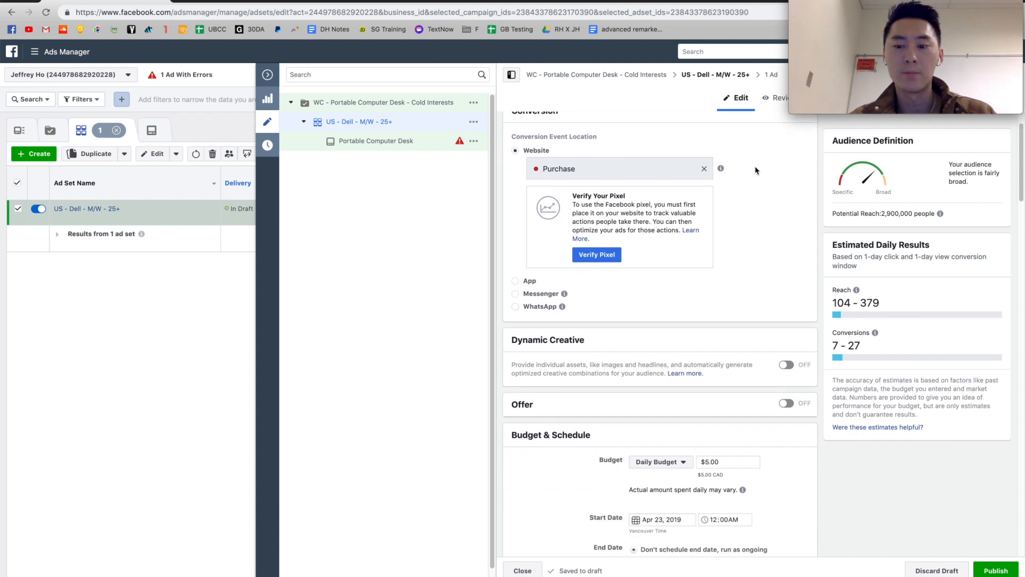
{"action": "scroll", "coordinate": [777, 283], "scroll_direction": "down", "scroll_amount": 2}
{"action": "scroll", "coordinate": [788, 404], "scroll_direction": "down", "scroll_amount": 3}
{"action": "scroll", "coordinate": [788, 403], "scroll_direction": "down", "scroll_amount": 5}
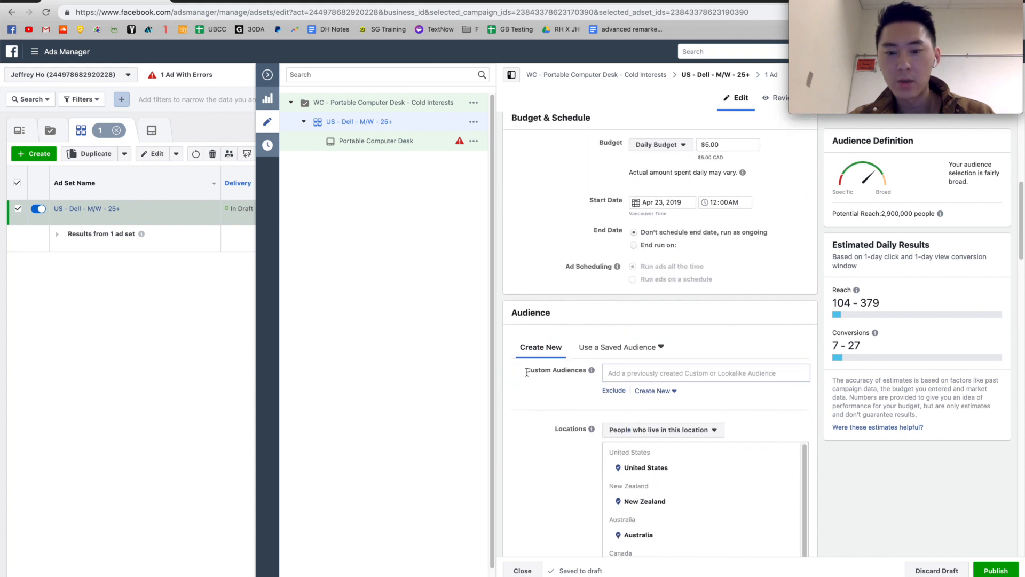
{"action": "scroll", "coordinate": [527, 372], "scroll_direction": "down", "scroll_amount": 1}
{"action": "scroll", "coordinate": [578, 301], "scroll_direction": "down", "scroll_amount": 2}
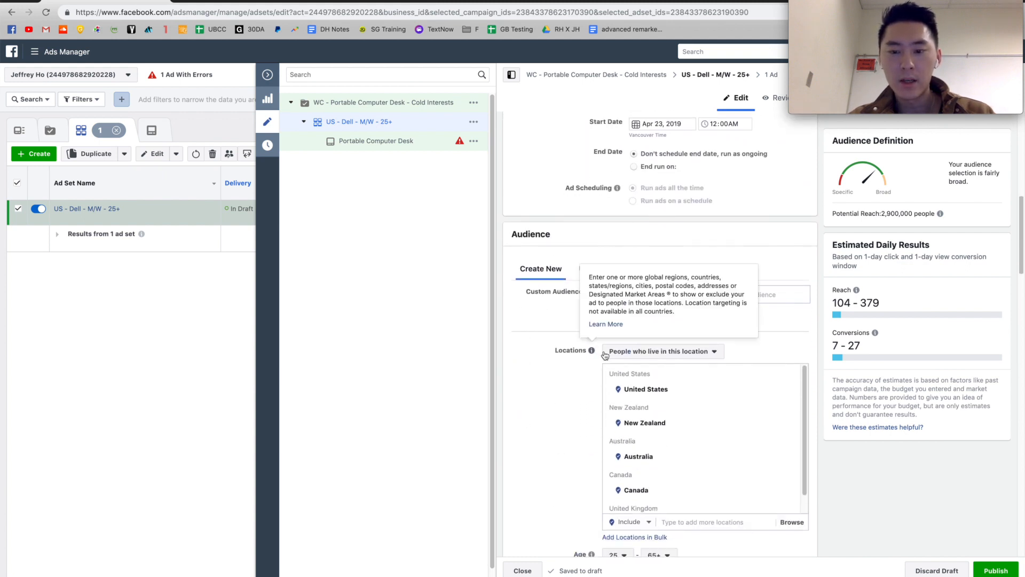
{"action": "left_click", "coordinate": [682, 353]}
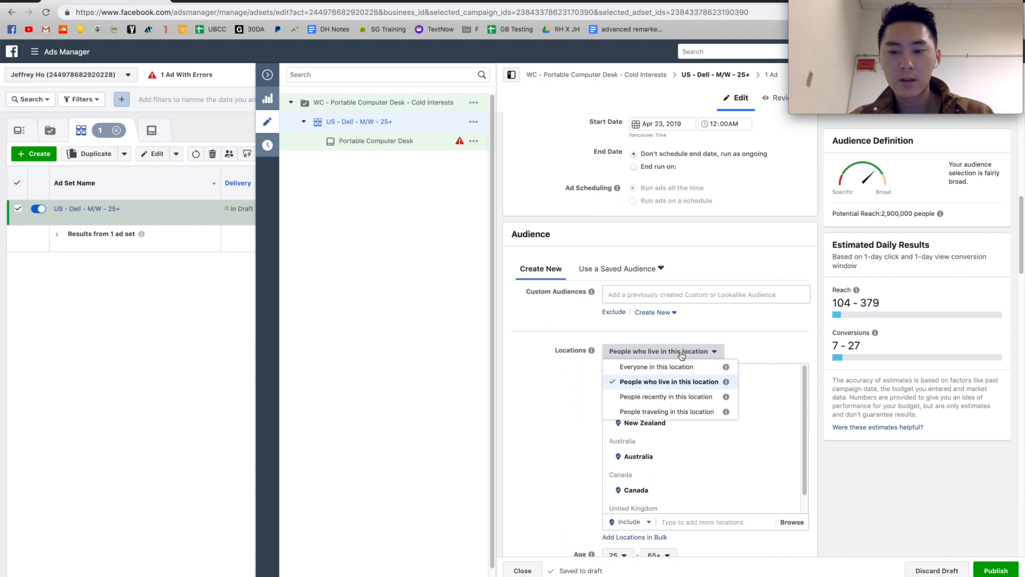
{"action": "left_click", "coordinate": [563, 388]}
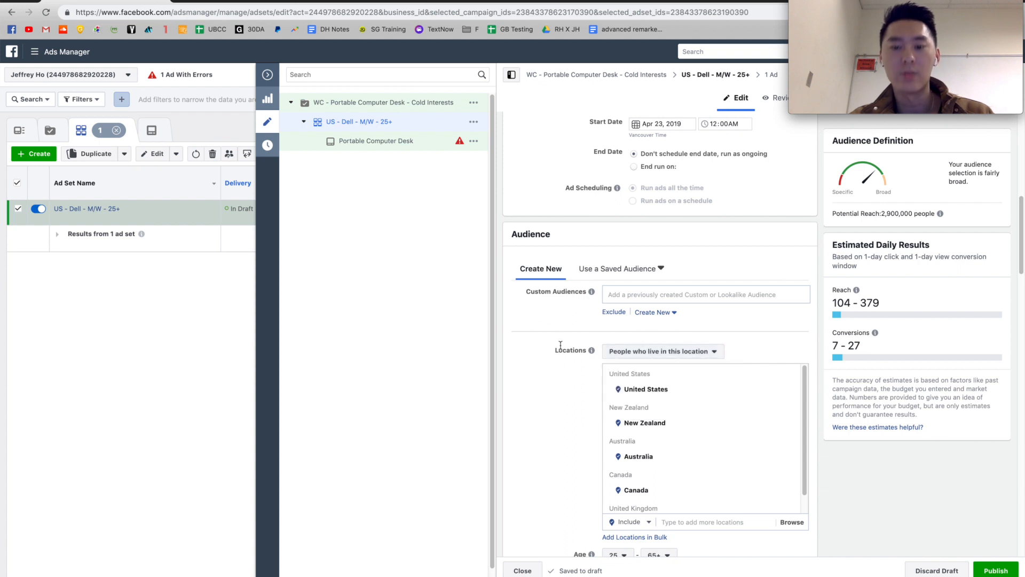
{"action": "scroll", "coordinate": [648, 407], "scroll_direction": "down", "scroll_amount": 1}
{"action": "scroll", "coordinate": [648, 404], "scroll_direction": "up", "scroll_amount": 1}
{"action": "scroll", "coordinate": [590, 428], "scroll_direction": "up", "scroll_amount": 1}
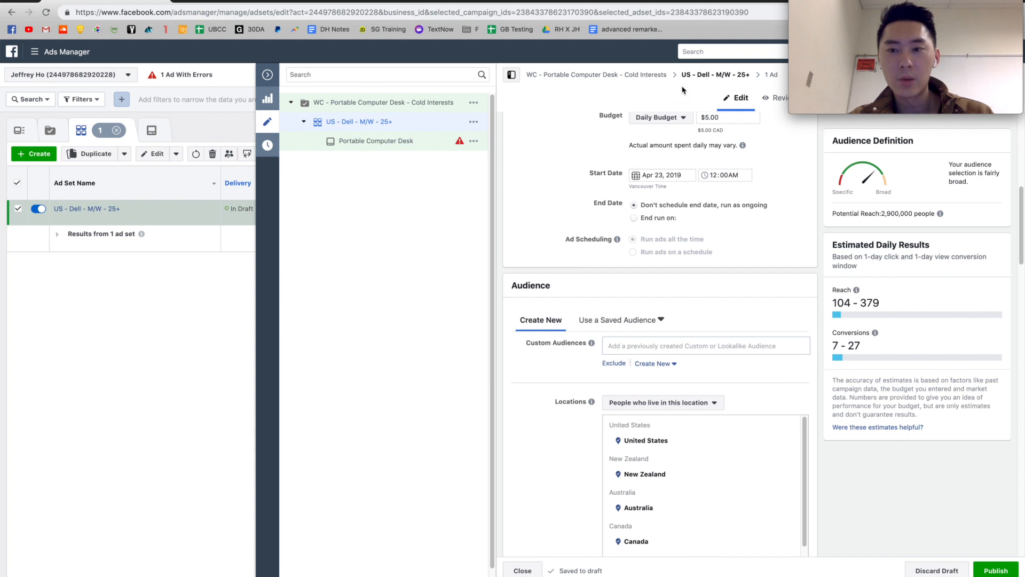
Remove New Zealand, Australia, Canada and the United Kingdom from the audience's locations, keeping only the United States.
{"action": "scroll", "coordinate": [587, 458], "scroll_direction": "down", "scroll_amount": 1}
{"action": "mouse_move", "coordinate": [705, 434]}
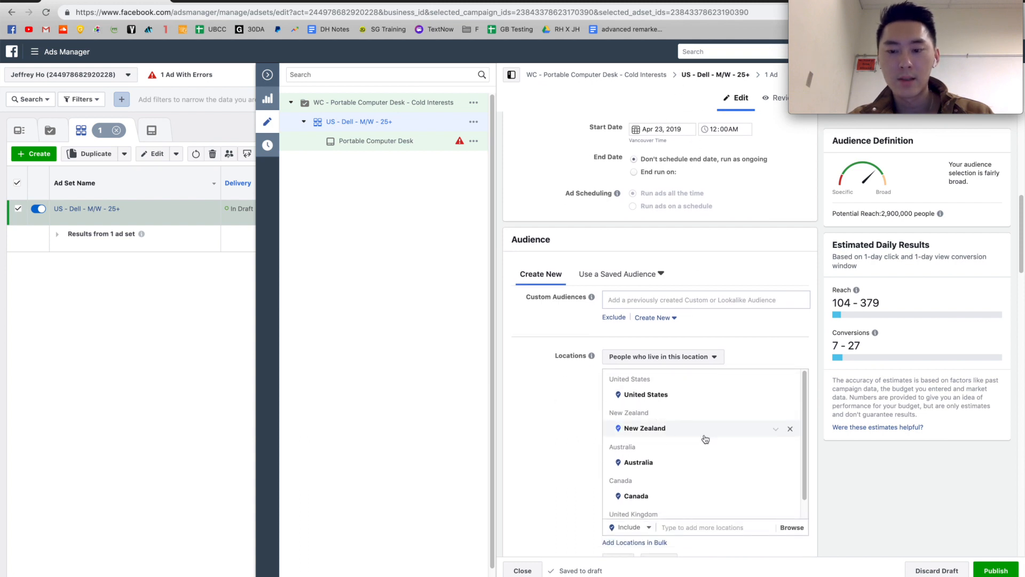
{"action": "left_click", "coordinate": [790, 431]}
{"action": "left_click", "coordinate": [790, 430]}
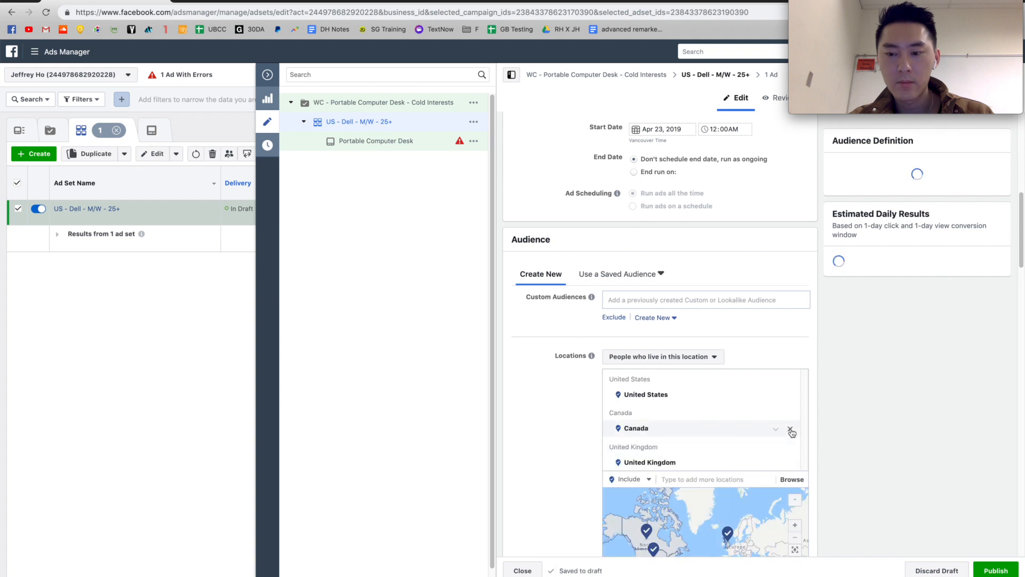
{"action": "left_click", "coordinate": [791, 430]}
{"action": "left_click", "coordinate": [791, 431]}
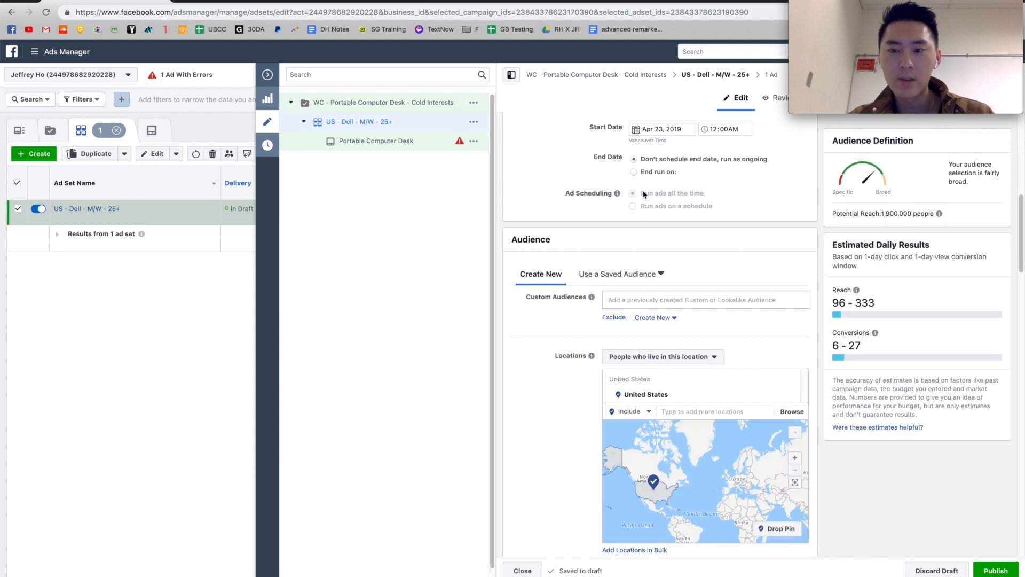
Check how locations are added individually and in bulk with the Countries type, and cancel without adding any.
{"action": "left_click", "coordinate": [689, 411]}
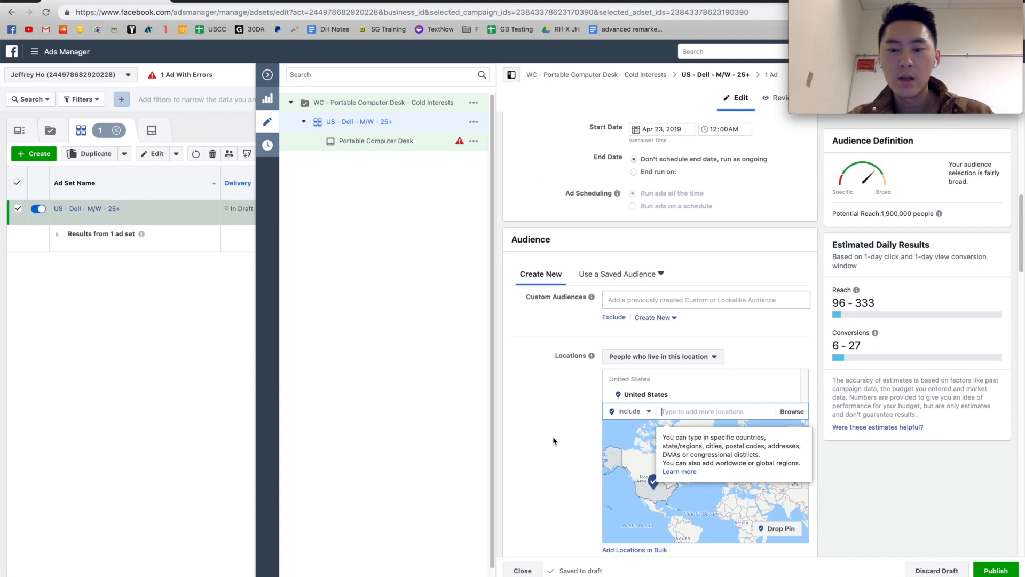
{"action": "scroll", "coordinate": [553, 441], "scroll_direction": "down", "scroll_amount": 1}
{"action": "left_click", "coordinate": [676, 390]}
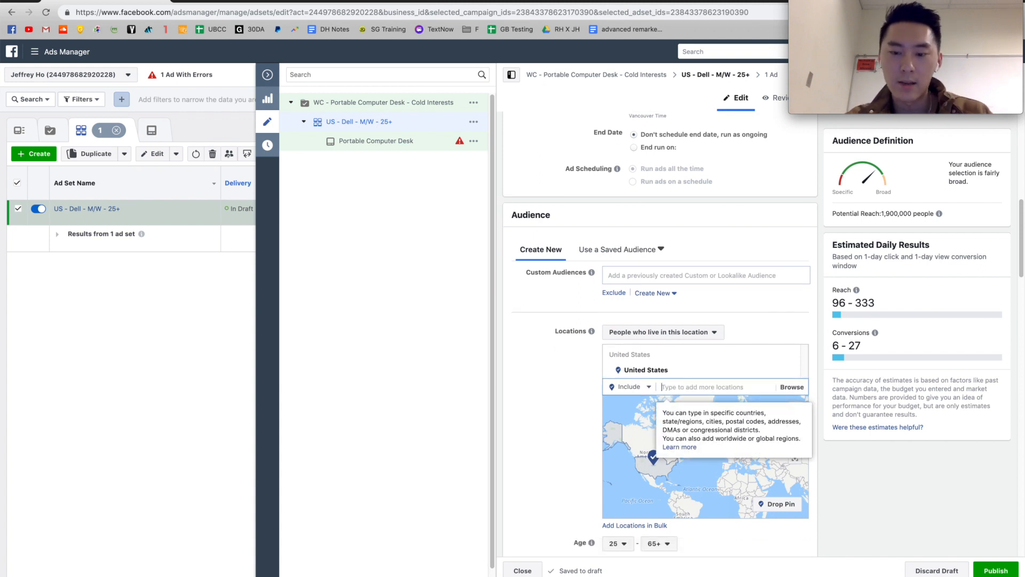
{"action": "left_click", "coordinate": [549, 386]}
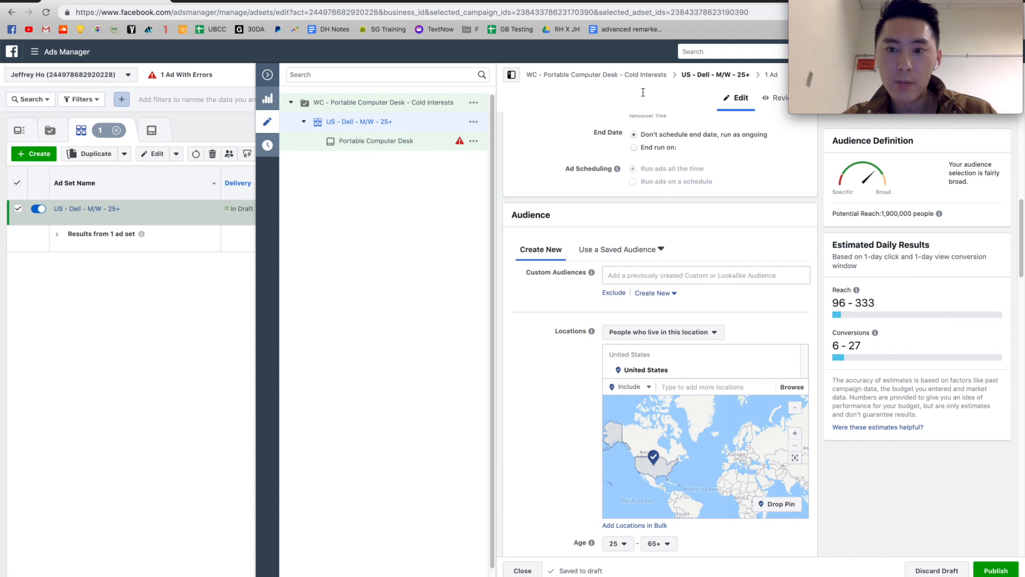
{"action": "scroll", "coordinate": [558, 486], "scroll_direction": "down", "scroll_amount": 2}
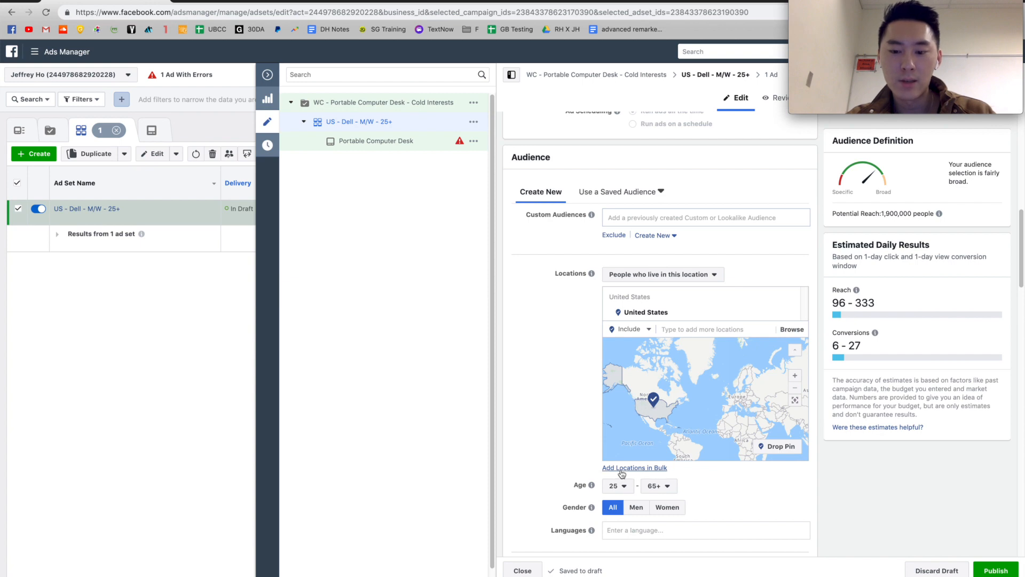
{"action": "left_click", "coordinate": [621, 470]}
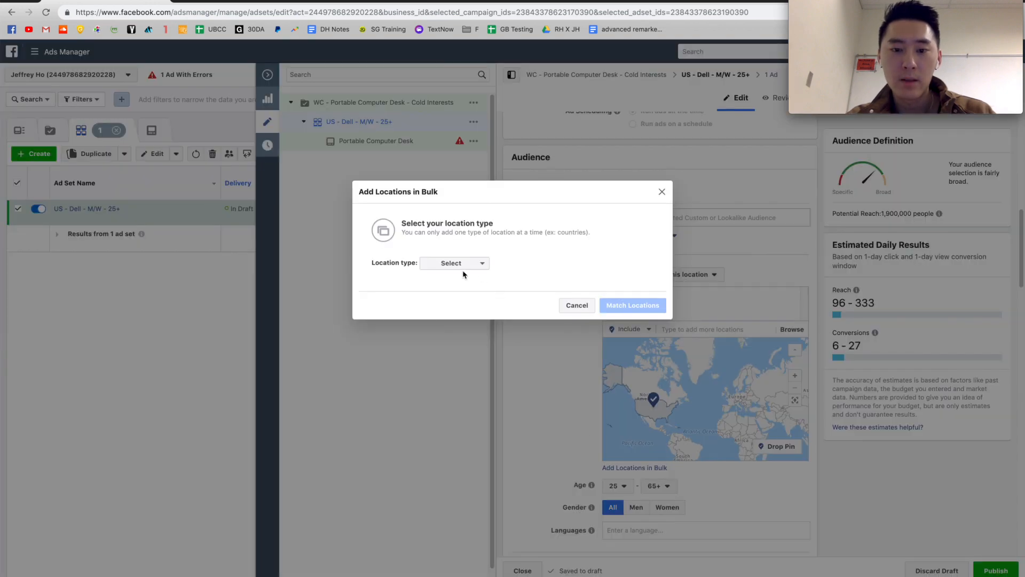
{"action": "left_click", "coordinate": [461, 266]}
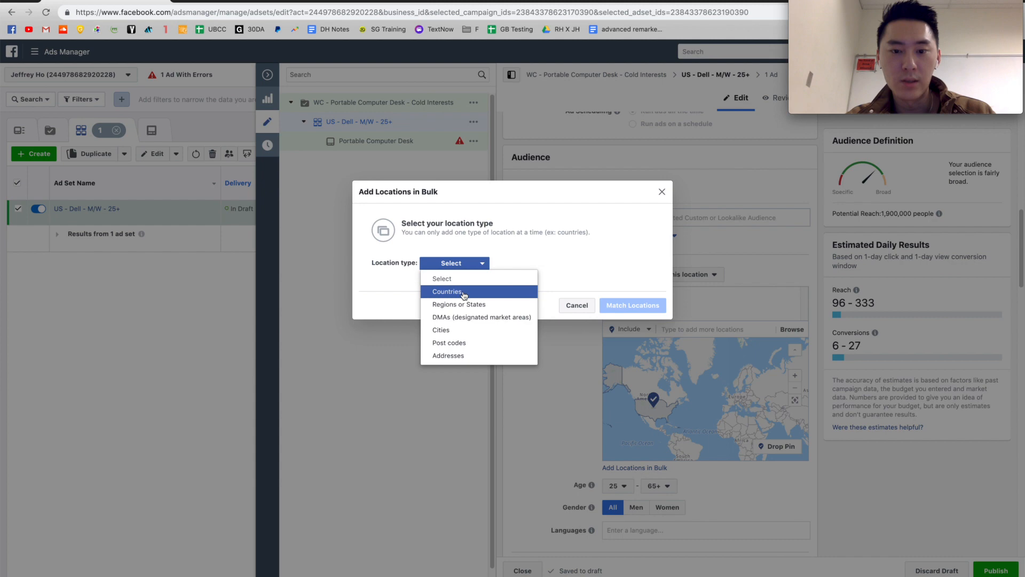
{"action": "left_click", "coordinate": [466, 292]}
{"action": "left_click", "coordinate": [480, 290]}
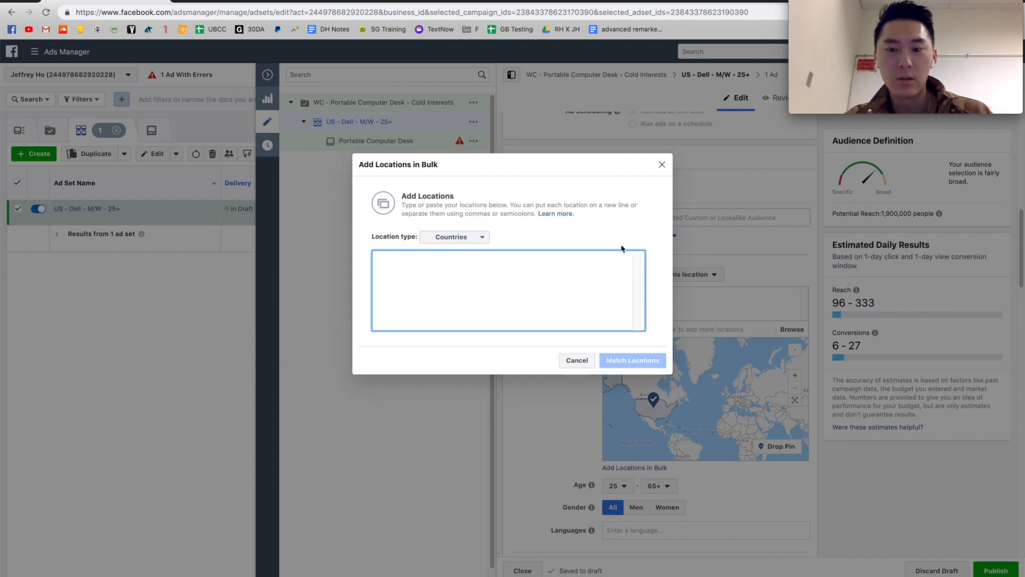
{"action": "left_click", "coordinate": [577, 360]}
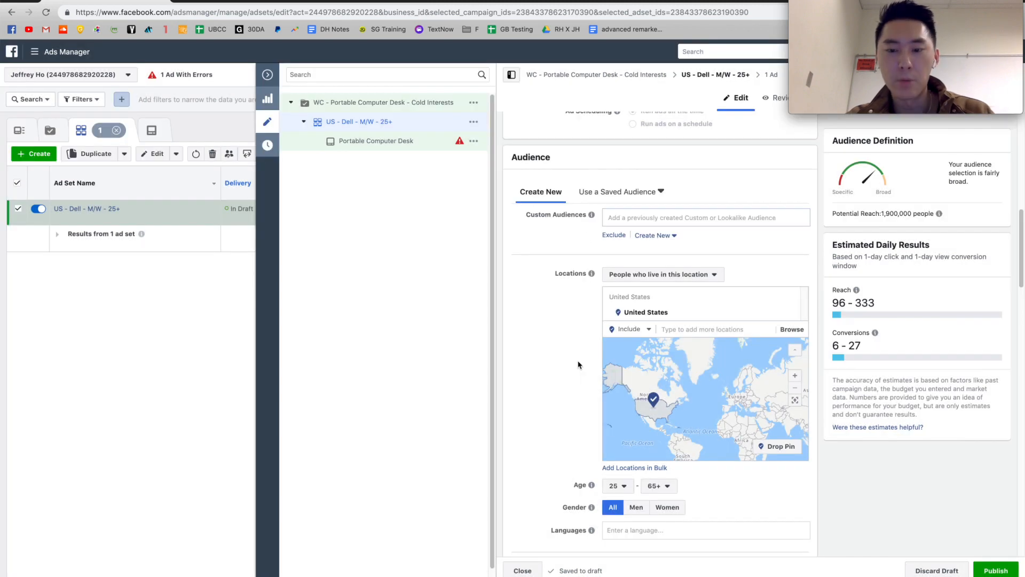
Check the audience's minimum and maximum age choices, keeping the range at 25 to 65+.
{"action": "scroll", "coordinate": [547, 421], "scroll_direction": "down", "scroll_amount": 1}
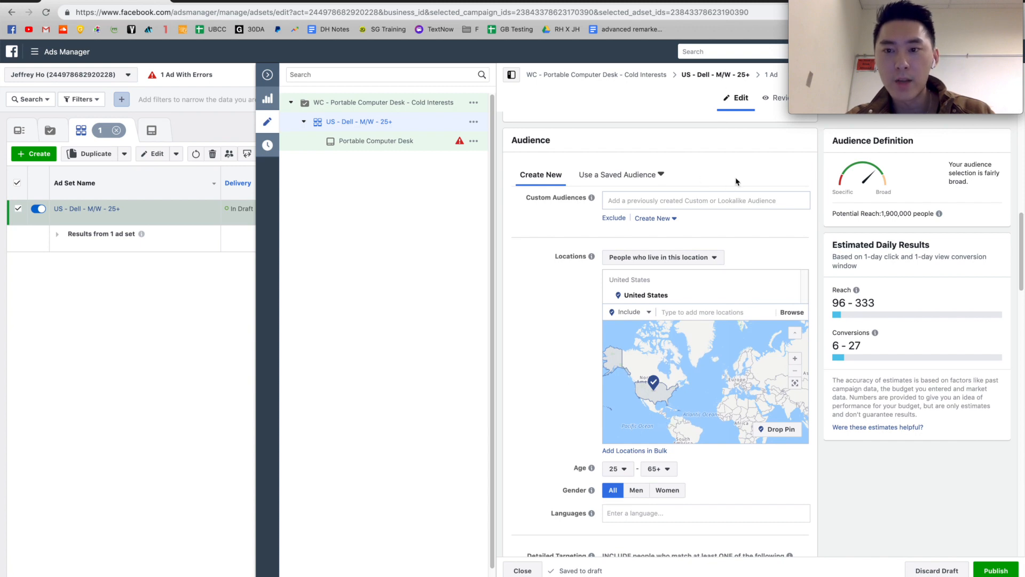
{"action": "left_click", "coordinate": [620, 469]}
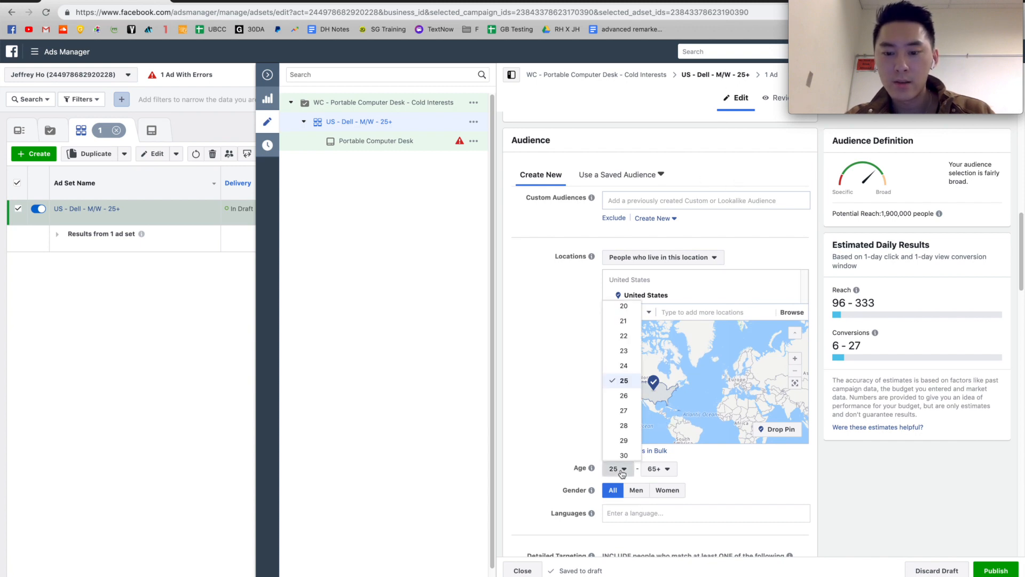
{"action": "scroll", "coordinate": [687, 429], "scroll_direction": "down", "scroll_amount": 3}
{"action": "left_click", "coordinate": [705, 419]}
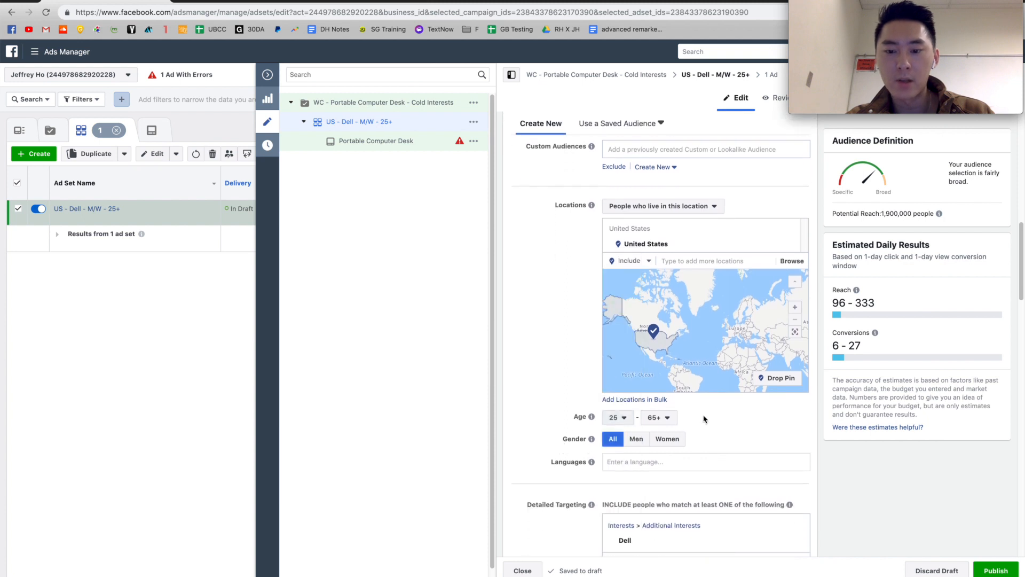
{"action": "left_click", "coordinate": [622, 419]}
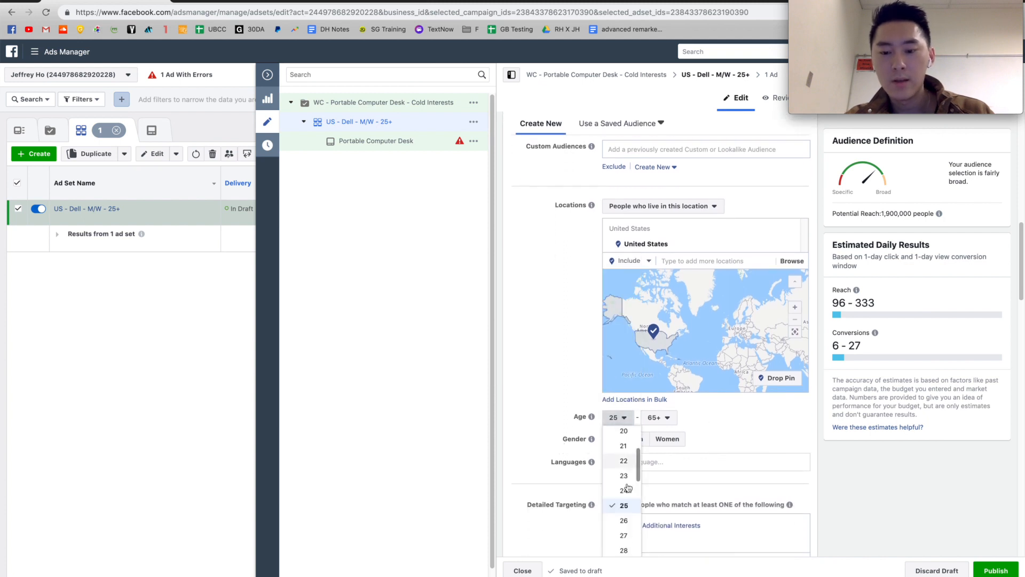
{"action": "left_click", "coordinate": [723, 428]}
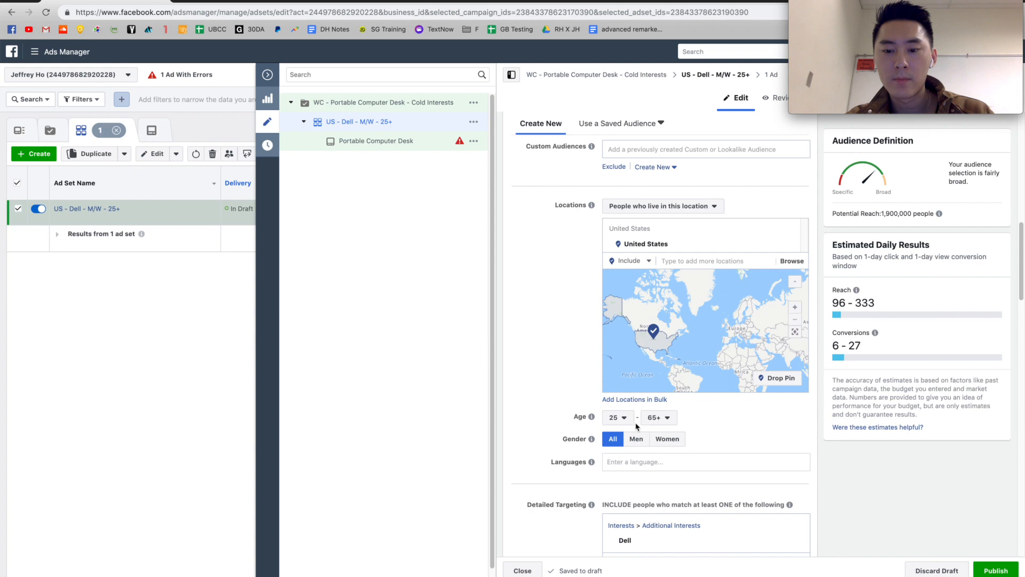
{"action": "left_click", "coordinate": [667, 419]}
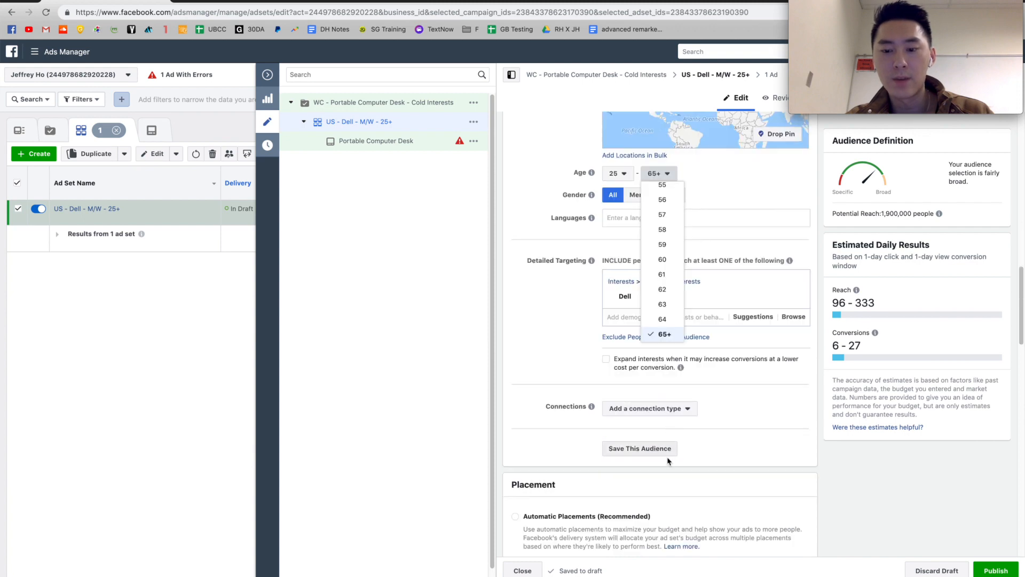
{"action": "left_click", "coordinate": [665, 335]}
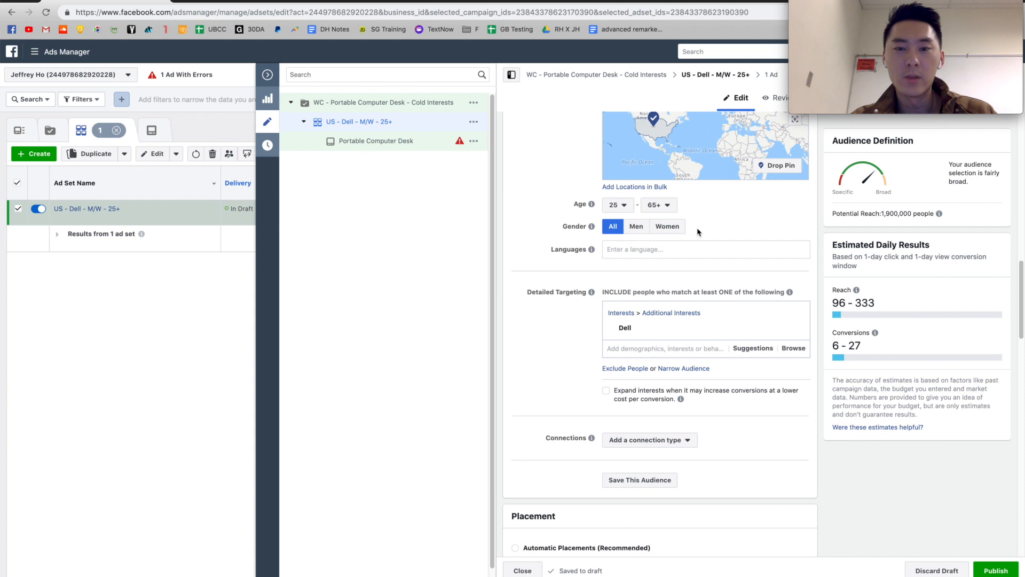
Search the audience's language options for English, and clear the entry without choosing a language.
{"action": "scroll", "coordinate": [537, 279], "scroll_direction": "down", "scroll_amount": 1}
{"action": "scroll", "coordinate": [537, 279], "scroll_direction": "down", "scroll_amount": 1}
{"action": "left_click", "coordinate": [610, 242]}
{"action": "left_click", "coordinate": [575, 251]}
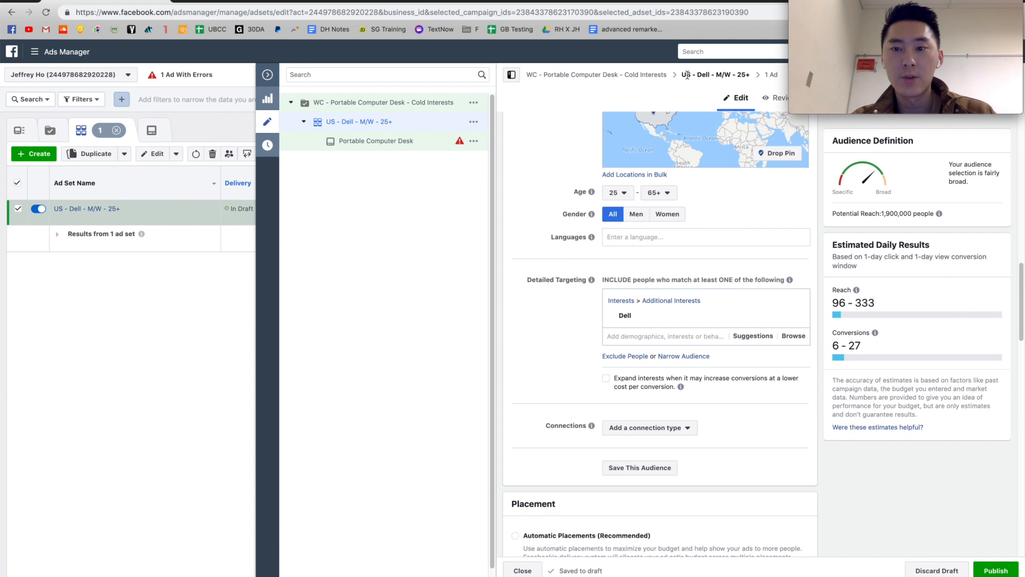
{"action": "left_click", "coordinate": [638, 240]}
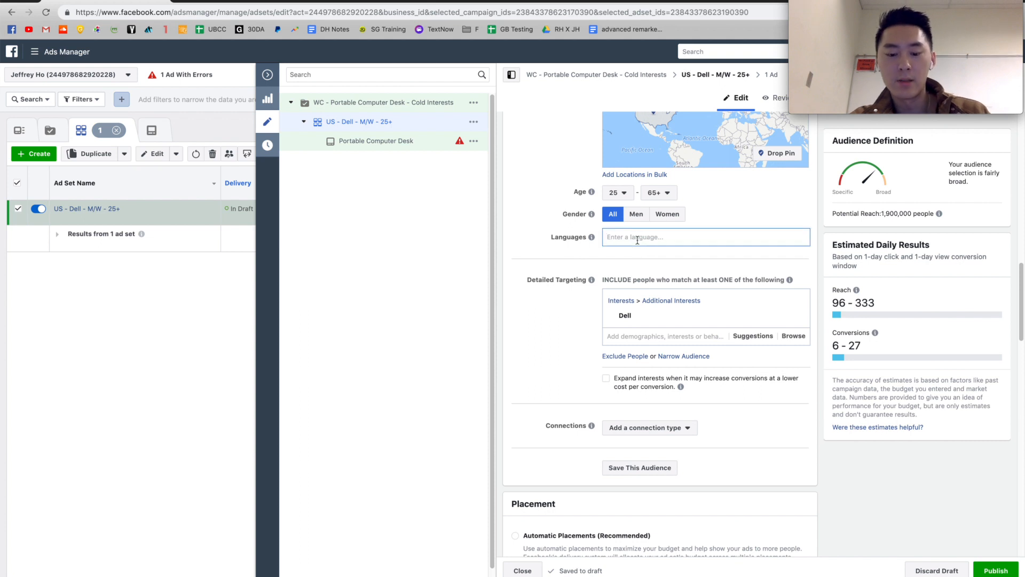
{"action": "type", "text": "english"}
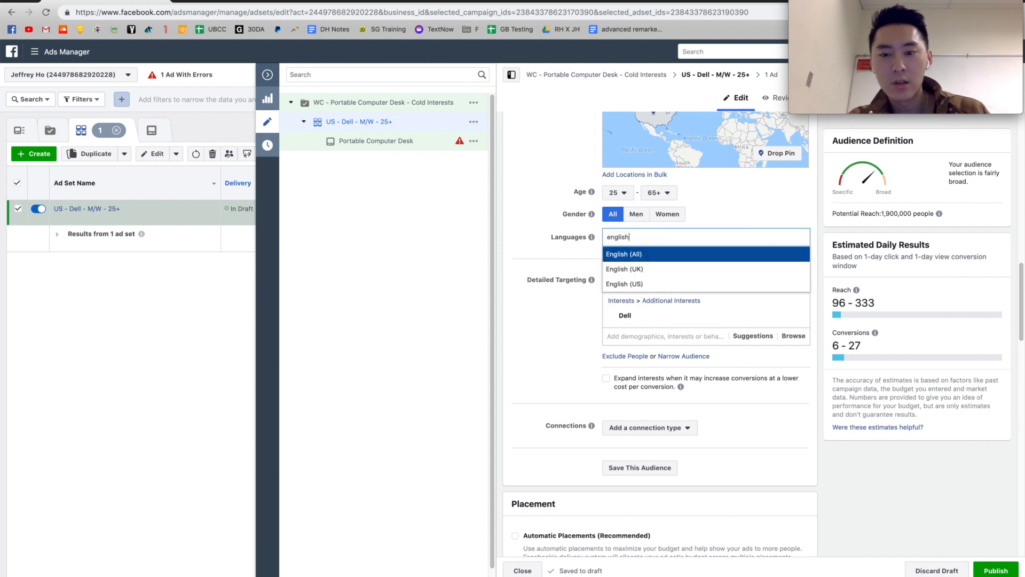
{"action": "double_click", "coordinate": [636, 236]}
{"action": "key", "text": "BackSpace"}
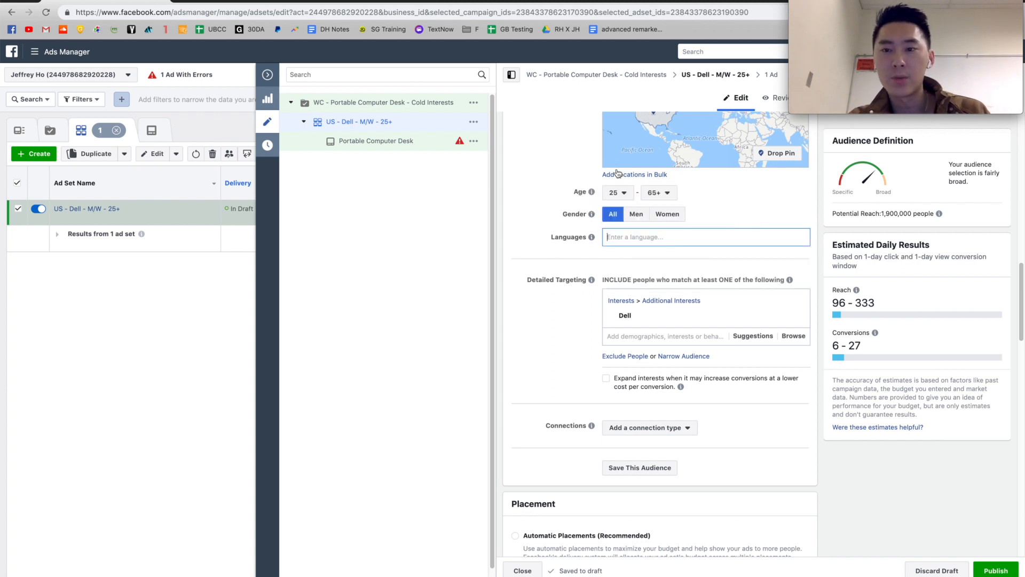
{"action": "left_click", "coordinate": [550, 265]}
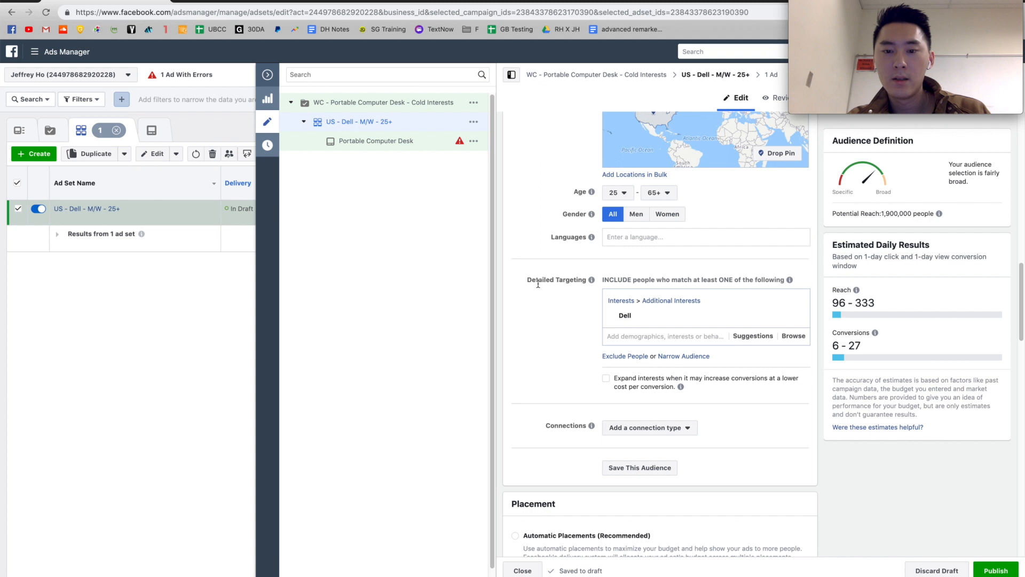
Search the detailed targeting interests for dell, and leave the search without adding another entry.
{"action": "left_click_drag", "start_coordinate": [536, 282], "coordinate": [561, 282]}
{"action": "left_click", "coordinate": [562, 281]}
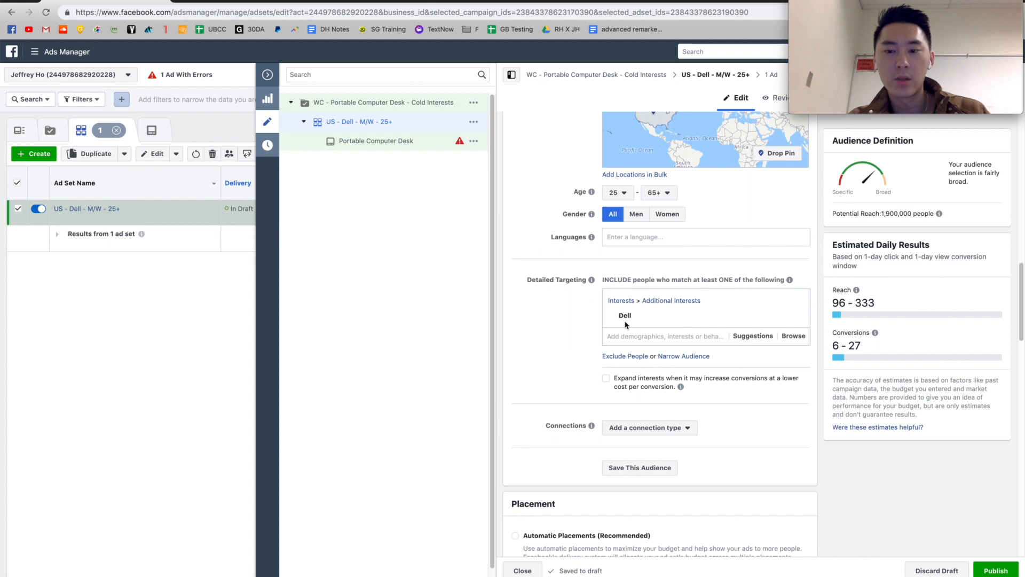
{"action": "left_click", "coordinate": [718, 336]}
{"action": "type", "text": "dell"}
{"action": "left_click", "coordinate": [565, 373]}
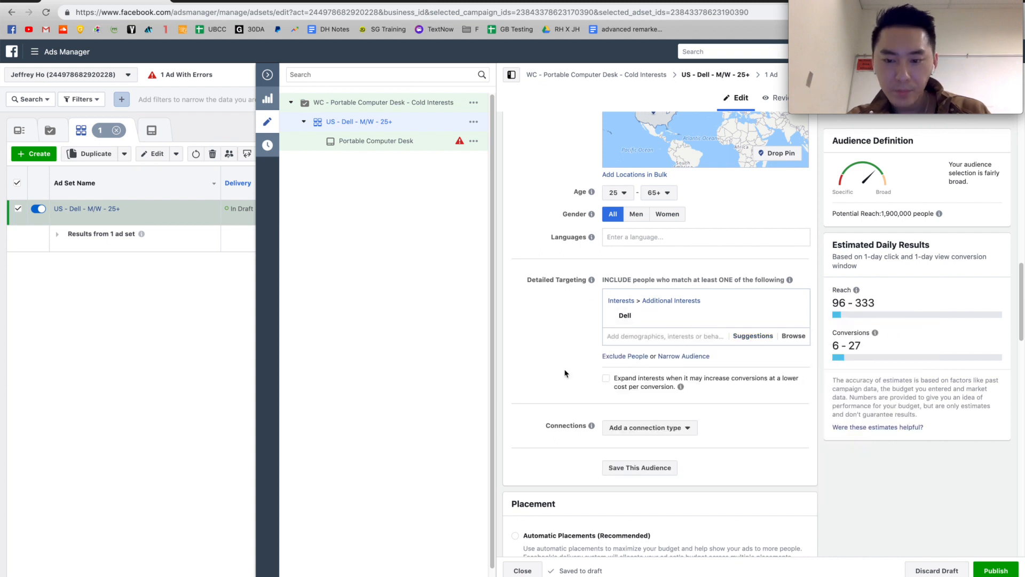
Narrow the detailed targeting with an empty must-also-match condition beneath the Dell interest.
{"action": "left_click", "coordinate": [684, 356]}
{"action": "left_click", "coordinate": [662, 367]}
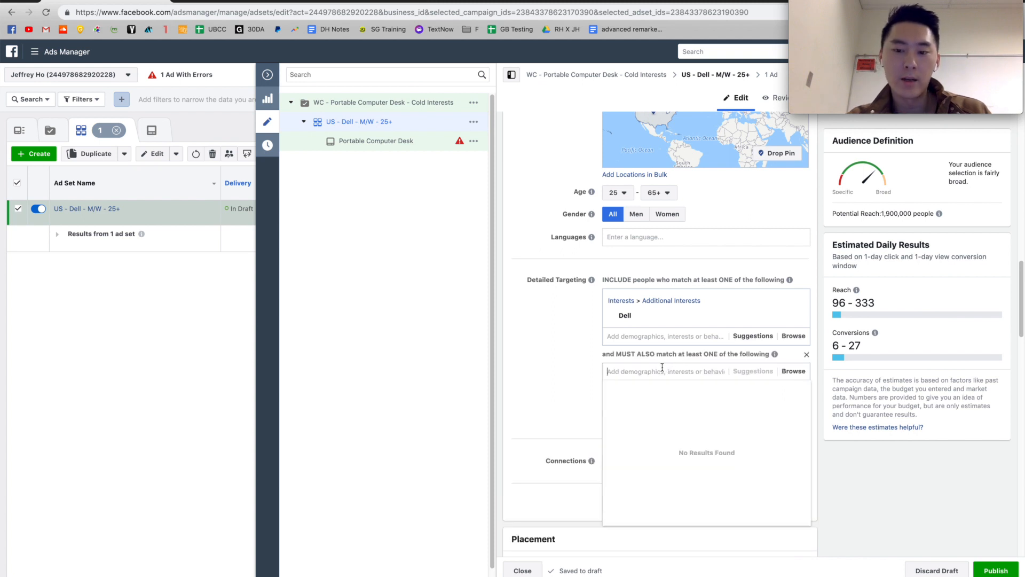
{"action": "left_click", "coordinate": [574, 367]}
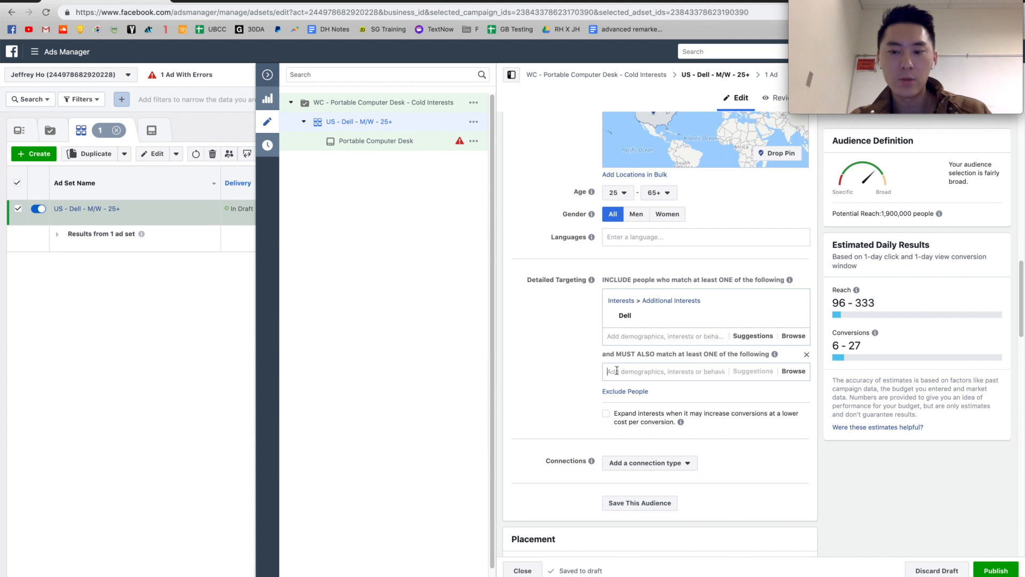
{"action": "left_click", "coordinate": [561, 343]}
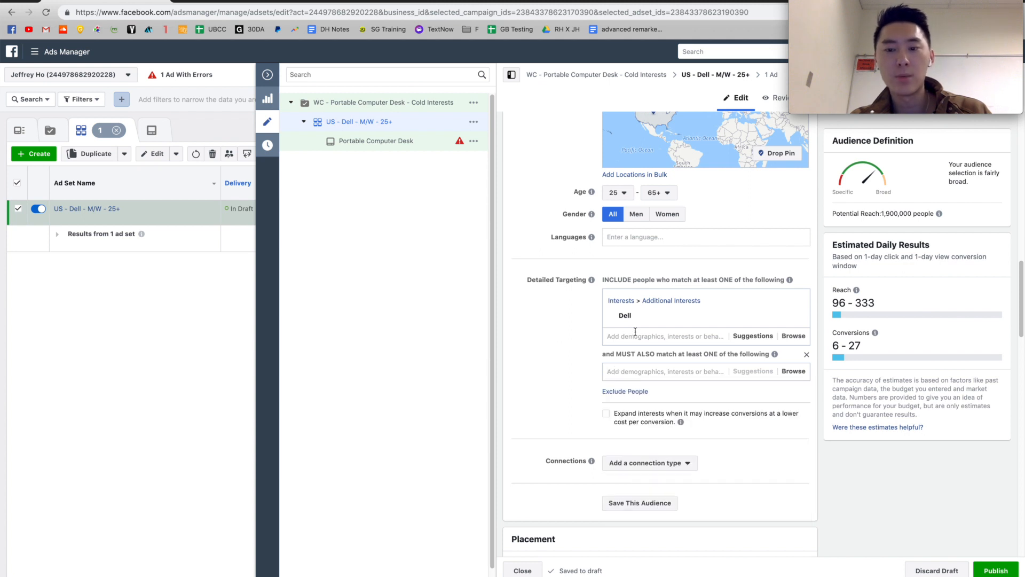
Search for work from home and add the Work from home employer to the must-also-match condition.
{"action": "left_click", "coordinate": [649, 371]}
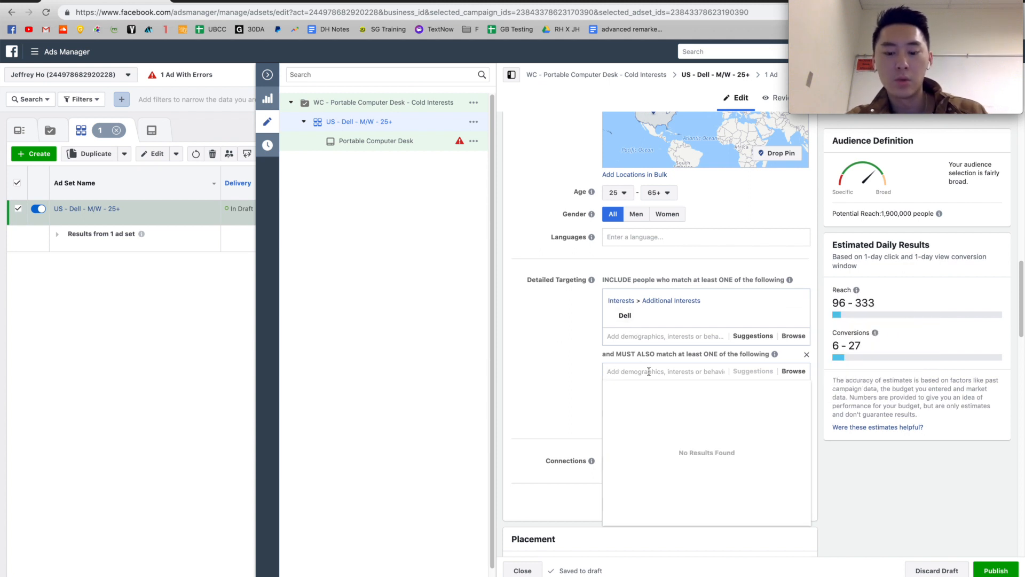
{"action": "type", "text": "work "}
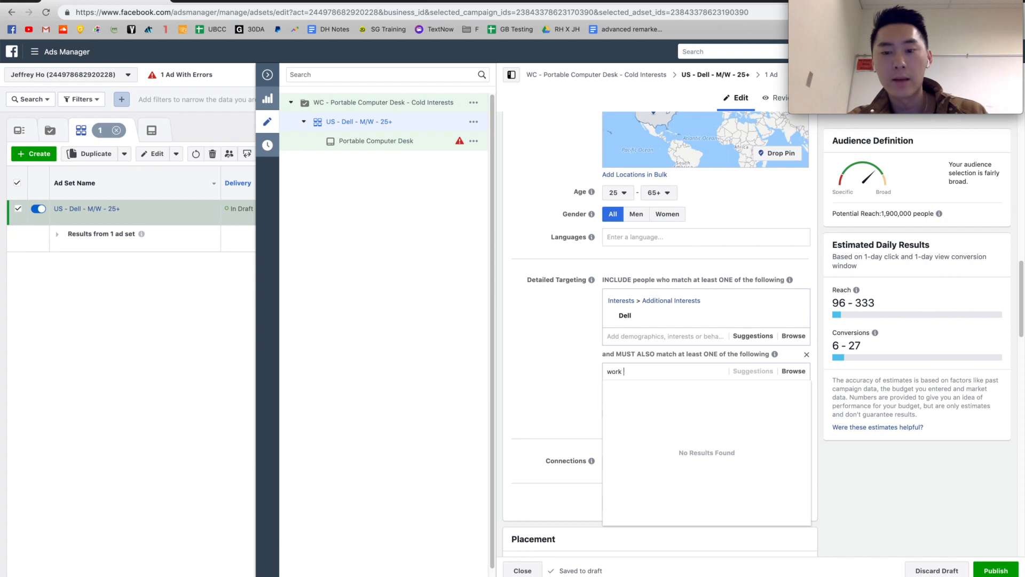
{"action": "type", "text": "from home"}
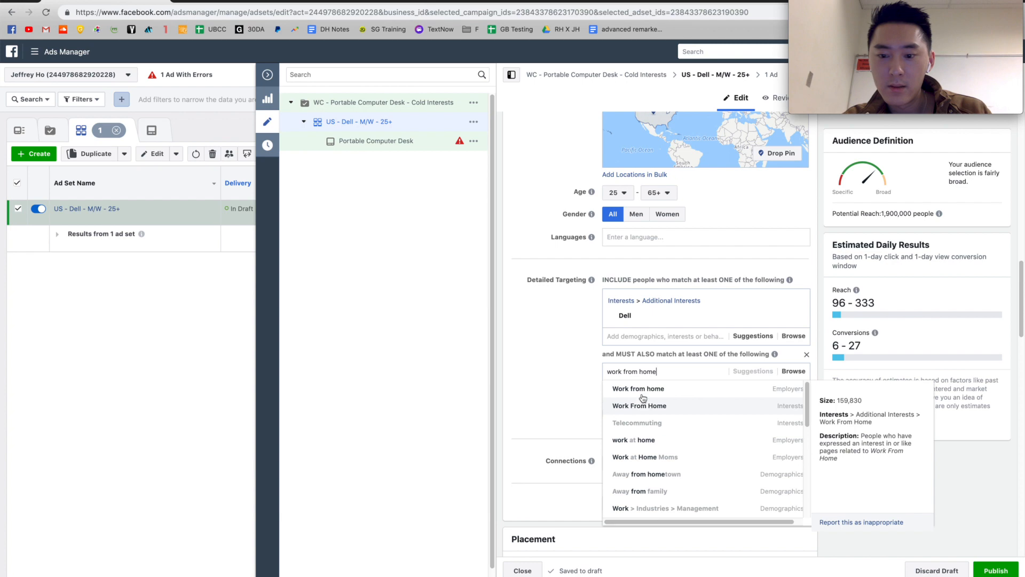
{"action": "left_click", "coordinate": [643, 394]}
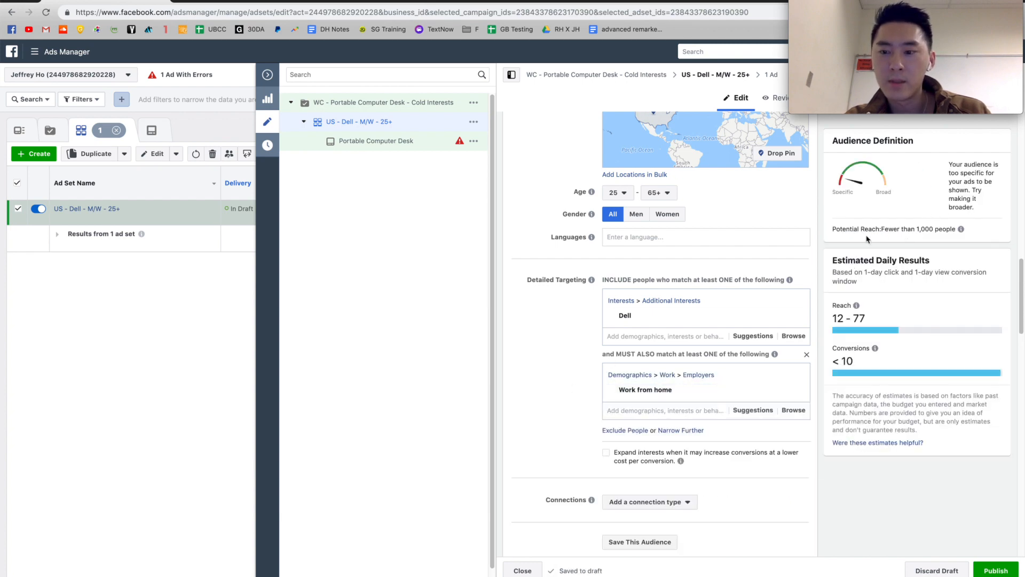
Check the audience's potential reach and remove the Work from home employer from the must-also-match condition.
{"action": "left_click_drag", "start_coordinate": [858, 229], "coordinate": [913, 230]}
{"action": "triple_click", "coordinate": [934, 231]}
{"action": "left_click", "coordinate": [899, 240]}
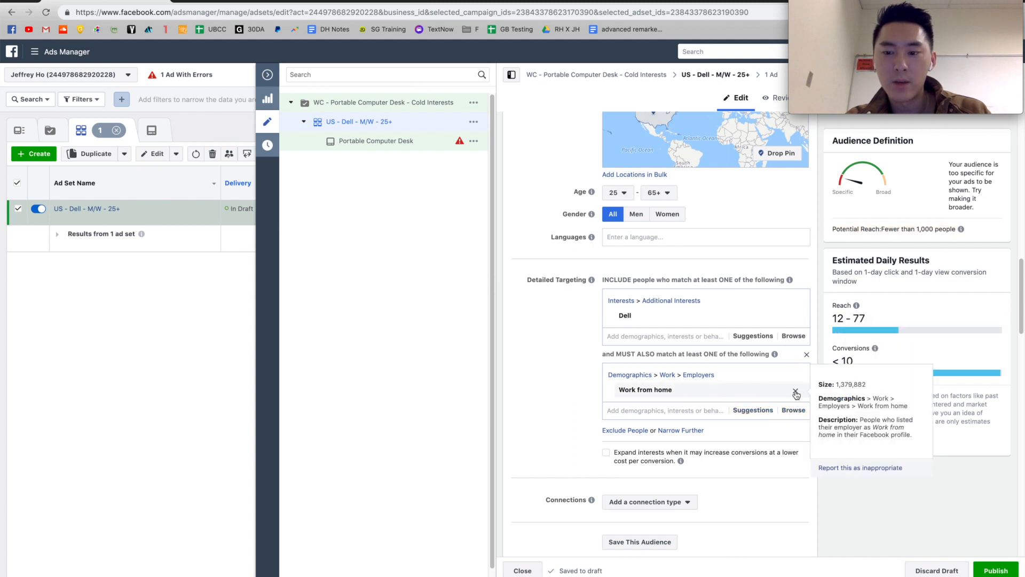
{"action": "left_click", "coordinate": [800, 395]}
Look up the Engaged Shoppers behavior's description for the must-also-match condition, and leave the condition empty.
{"action": "left_click", "coordinate": [705, 373]}
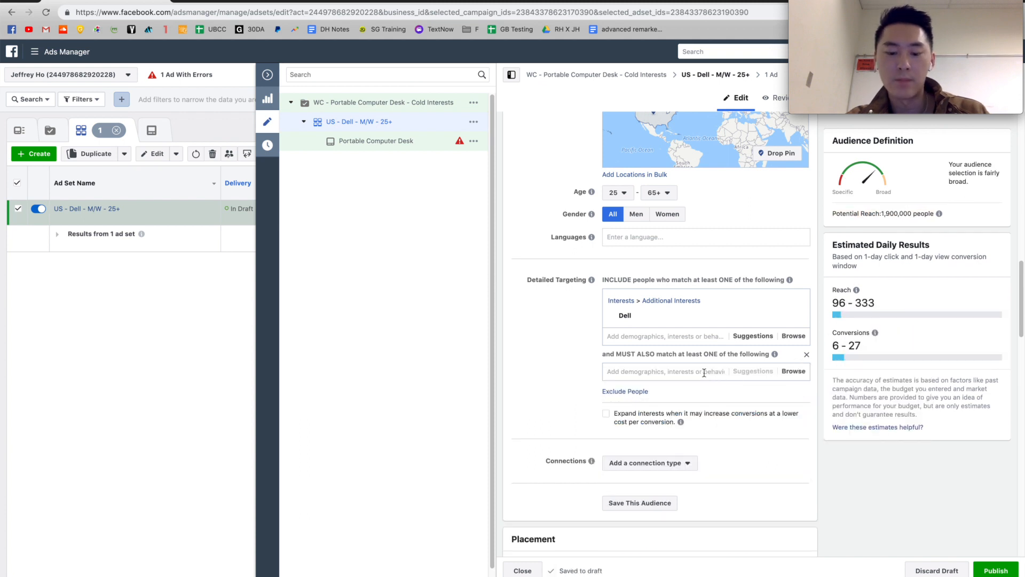
{"action": "type", "text": "enangaged shopper"}
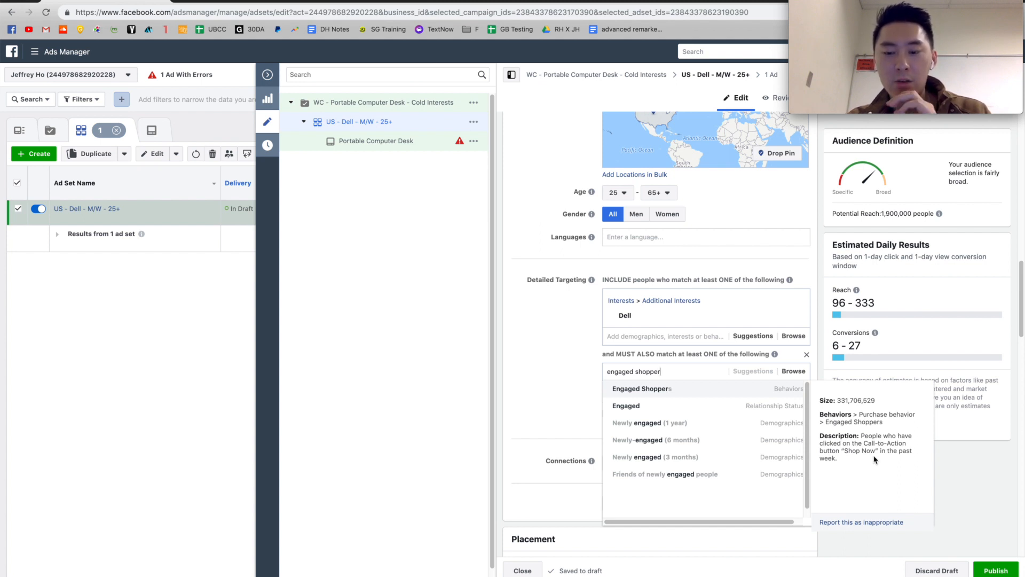
{"action": "left_click", "coordinate": [552, 385]}
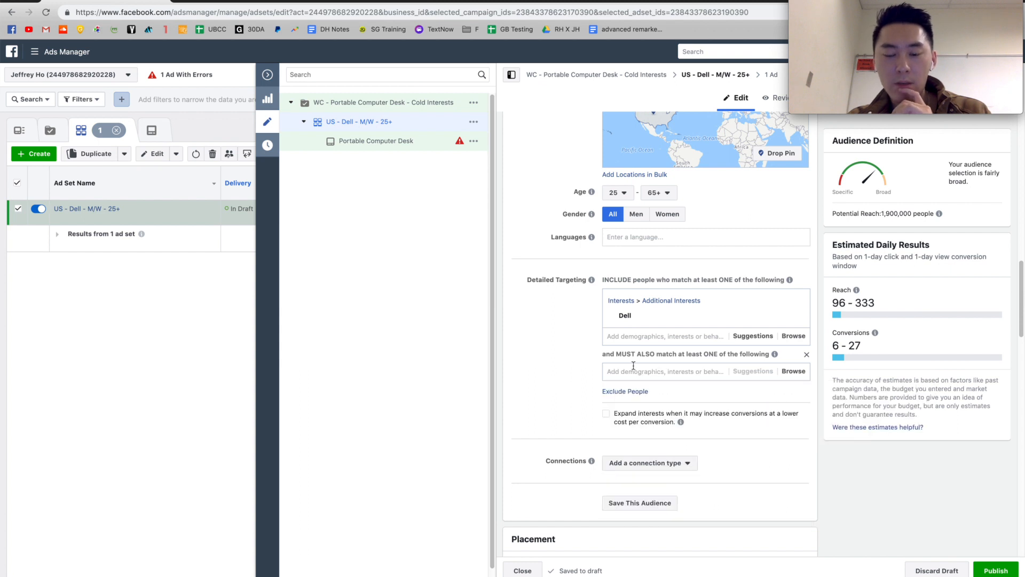
{"action": "left_click", "coordinate": [660, 370]}
{"action": "type", "text": "e"}
{"action": "key", "text": "BackSpace"}
{"action": "key", "text": "BackSpace"}
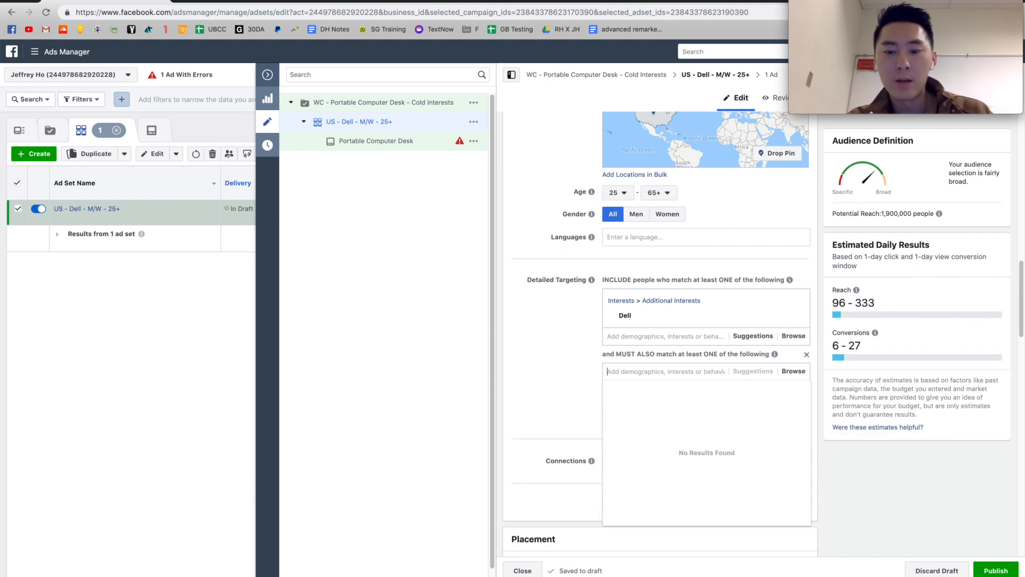
{"action": "left_click", "coordinate": [578, 367]}
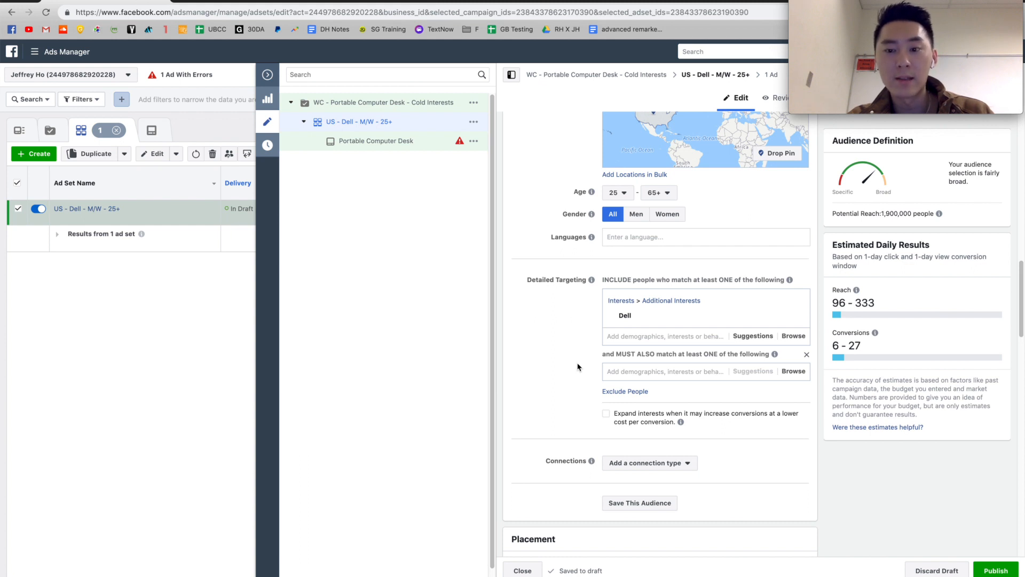
{"action": "left_click", "coordinate": [622, 370]}
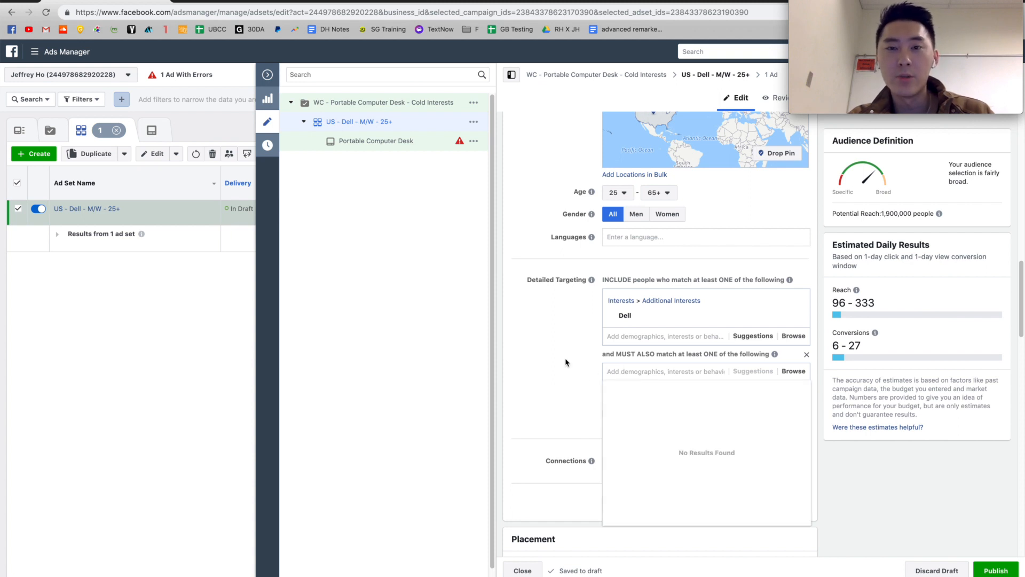
{"action": "left_click", "coordinate": [566, 363]}
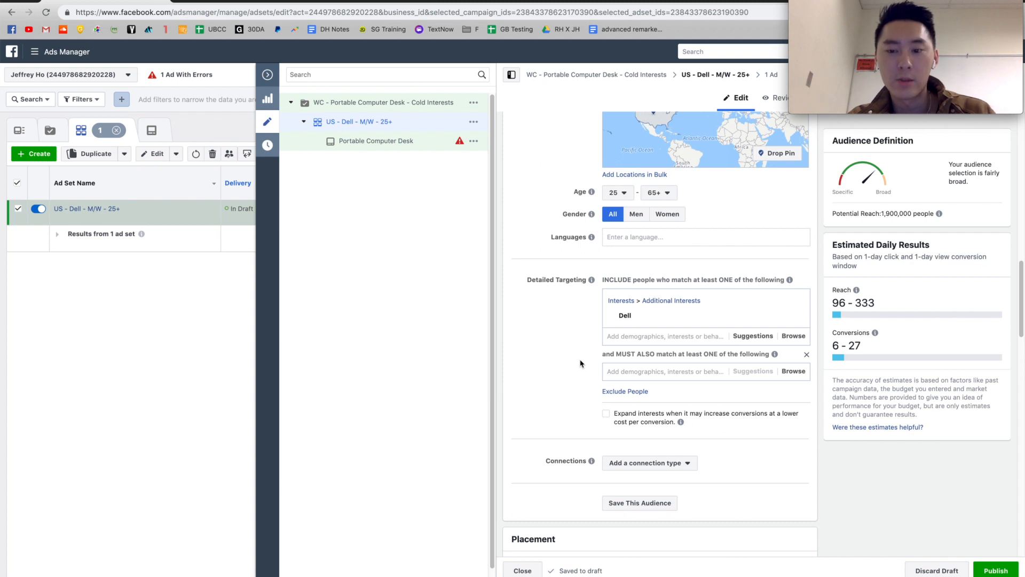
Read the explanation of the option that expands interests to increase conversions at a lower cost.
{"action": "scroll", "coordinate": [684, 411], "scroll_direction": "down", "scroll_amount": 1}
{"action": "mouse_move", "coordinate": [683, 411]}
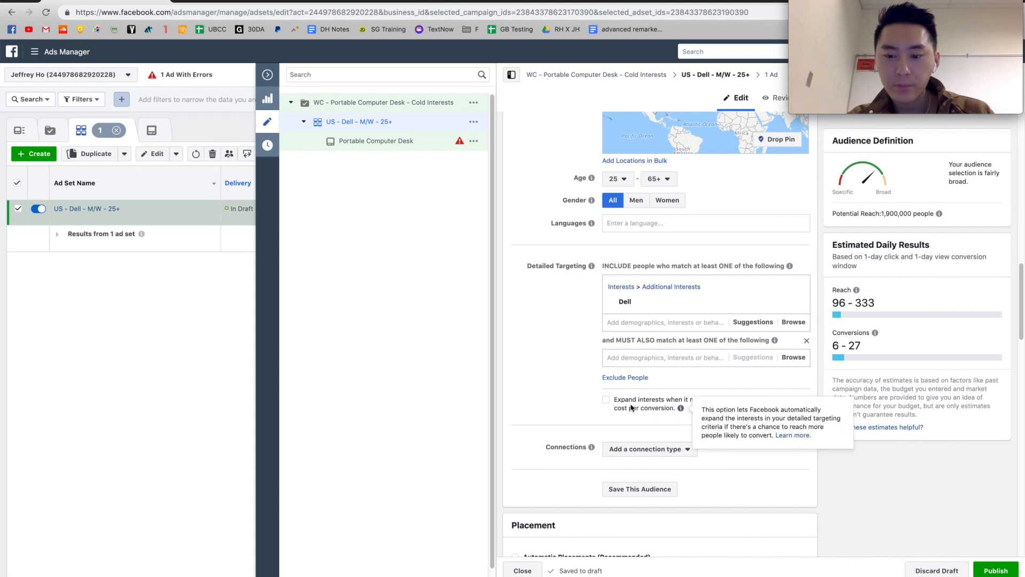
{"action": "scroll", "coordinate": [582, 393], "scroll_direction": "down", "scroll_amount": 2}
Review the ad set's placement choices and the available device types, leaving the selection as is.
{"action": "scroll", "coordinate": [735, 393], "scroll_direction": "down", "scroll_amount": 5}
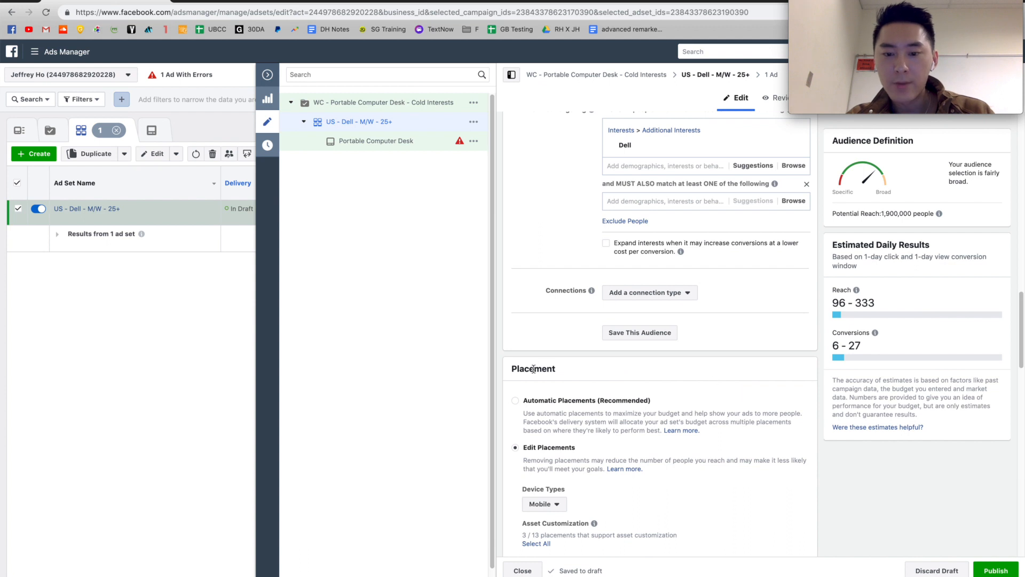
{"action": "scroll", "coordinate": [534, 368], "scroll_direction": "down", "scroll_amount": 5}
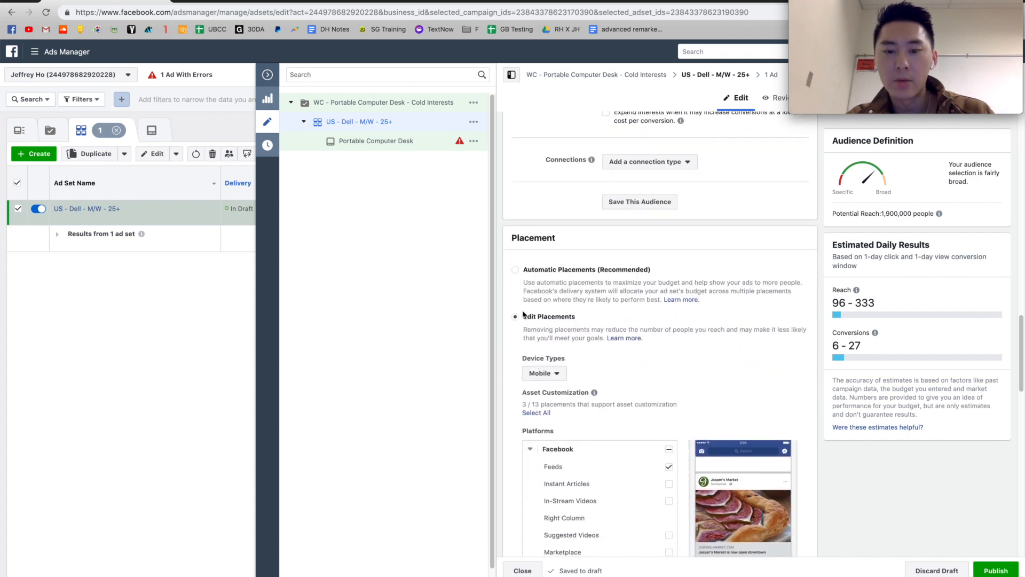
{"action": "scroll", "coordinate": [556, 322], "scroll_direction": "down", "scroll_amount": 2}
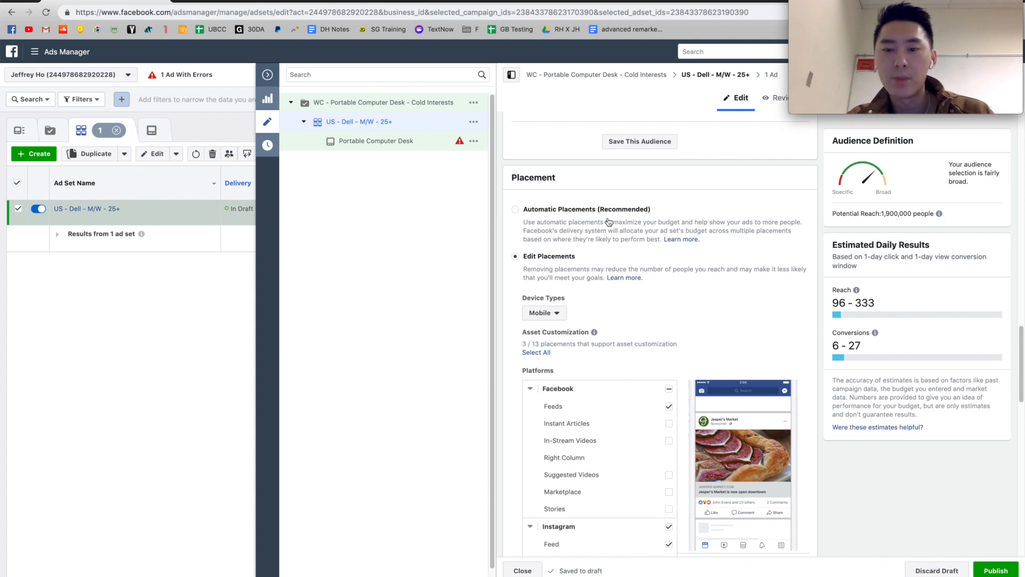
{"action": "scroll", "coordinate": [601, 268], "scroll_direction": "down", "scroll_amount": 1}
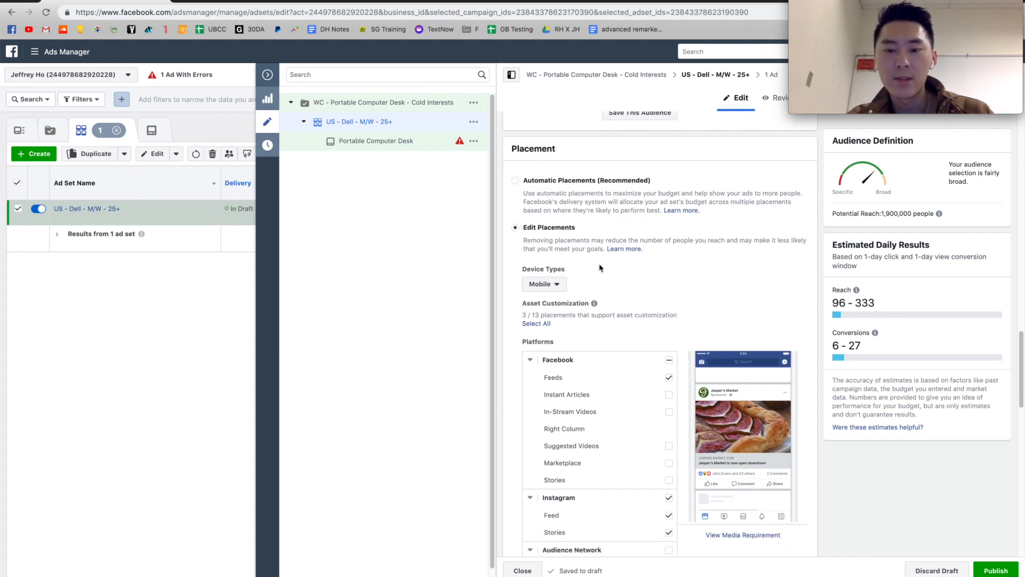
{"action": "left_click", "coordinate": [544, 288]}
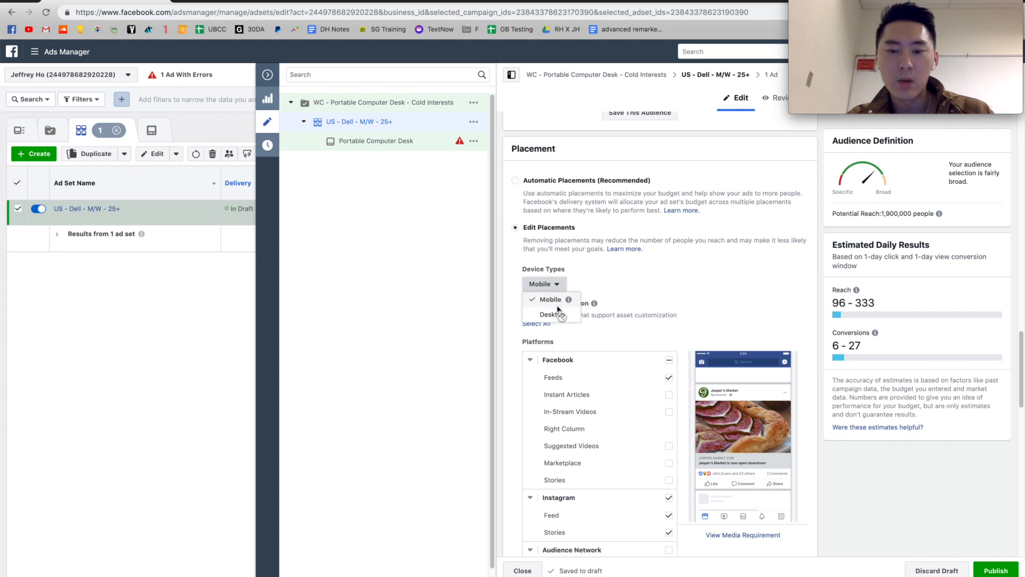
{"action": "left_click", "coordinate": [641, 293]}
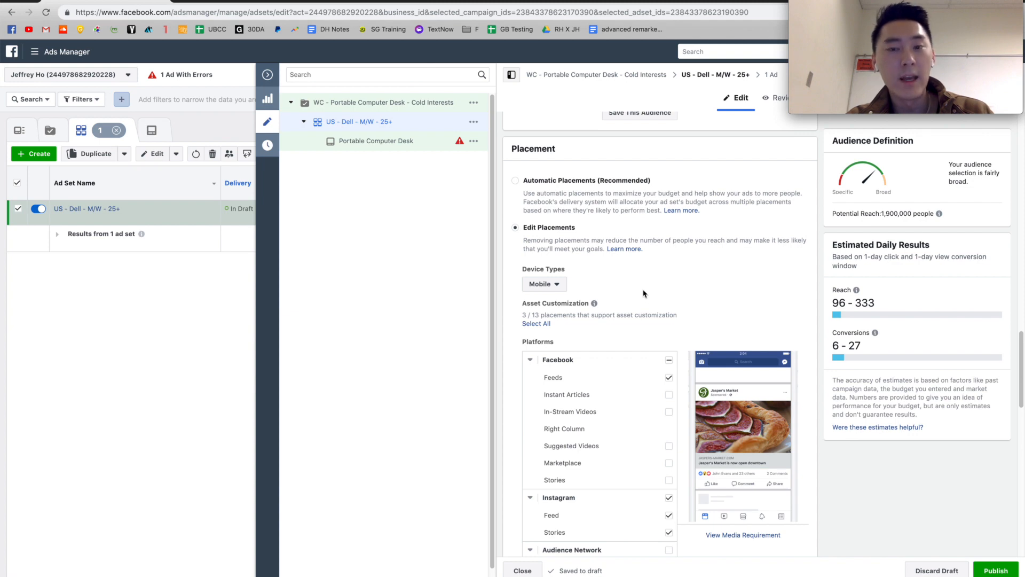
Examine which Facebook, Instagram, Audience Network and Messenger placements are selected for the ad set.
{"action": "scroll", "coordinate": [687, 273], "scroll_direction": "down", "scroll_amount": 3}
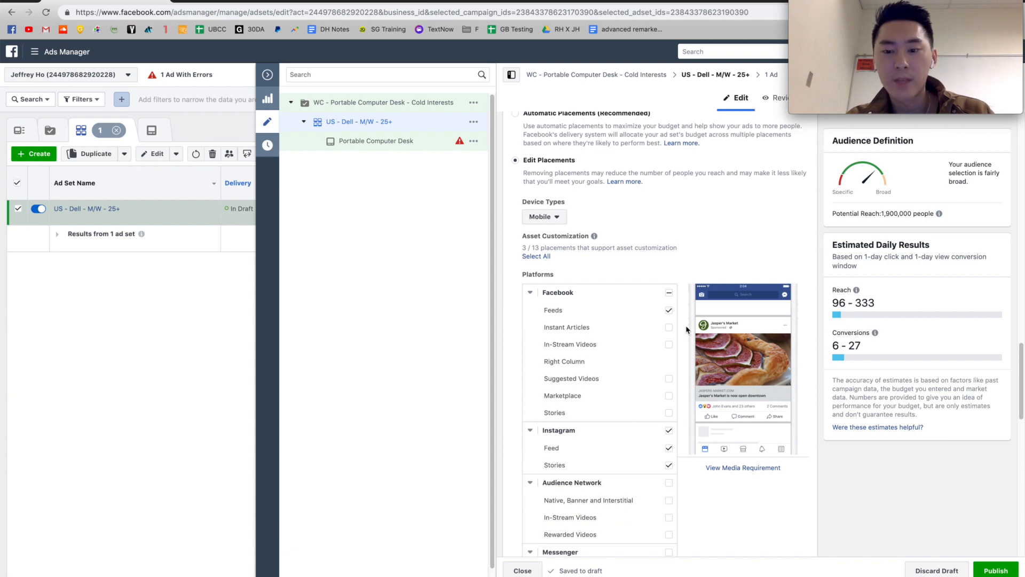
{"action": "scroll", "coordinate": [687, 329], "scroll_direction": "down", "scroll_amount": 1}
{"action": "scroll", "coordinate": [687, 330], "scroll_direction": "down", "scroll_amount": 1}
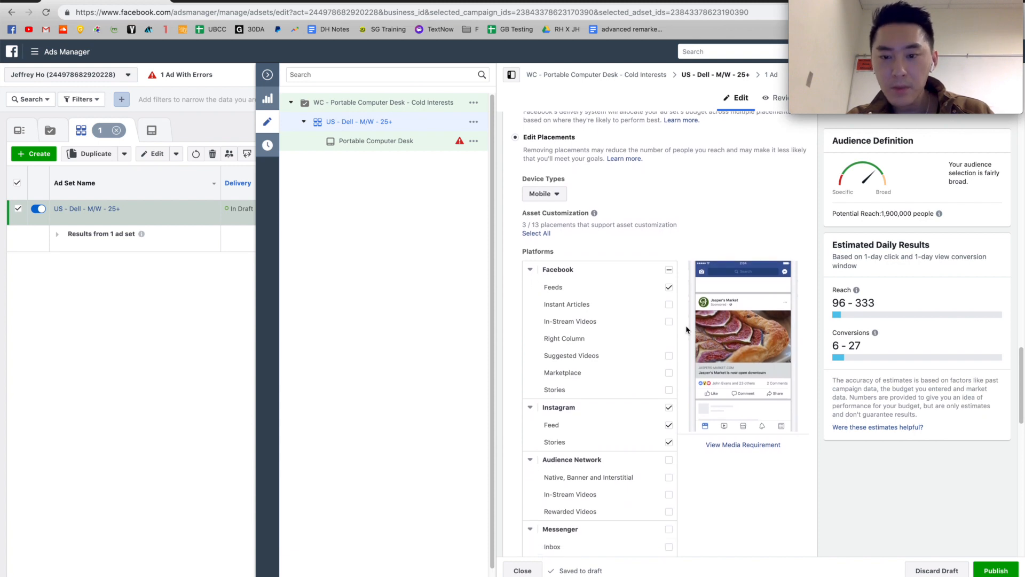
{"action": "scroll", "coordinate": [684, 238], "scroll_direction": "down", "scroll_amount": 1}
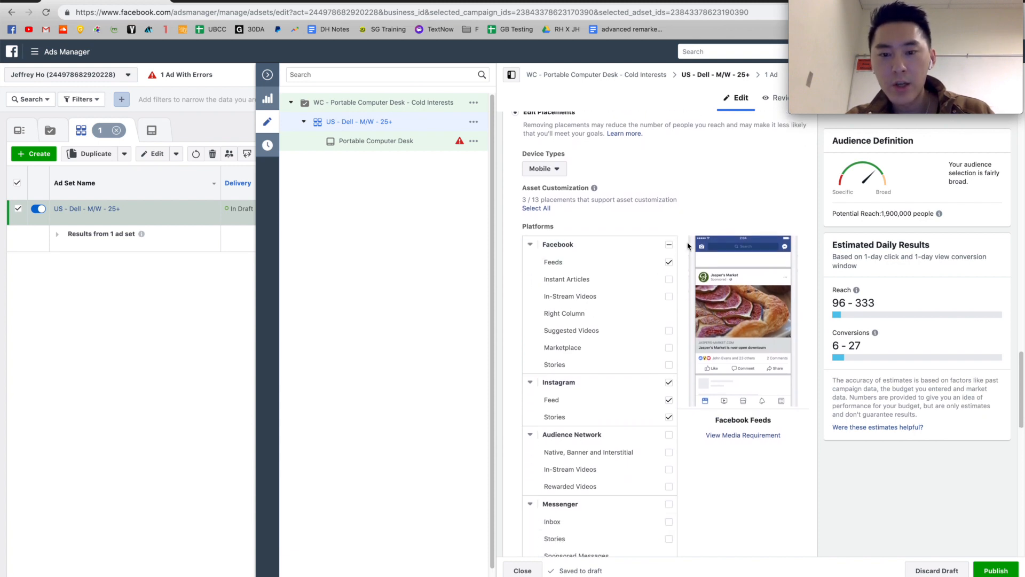
{"action": "scroll", "coordinate": [688, 245], "scroll_direction": "down", "scroll_amount": 1}
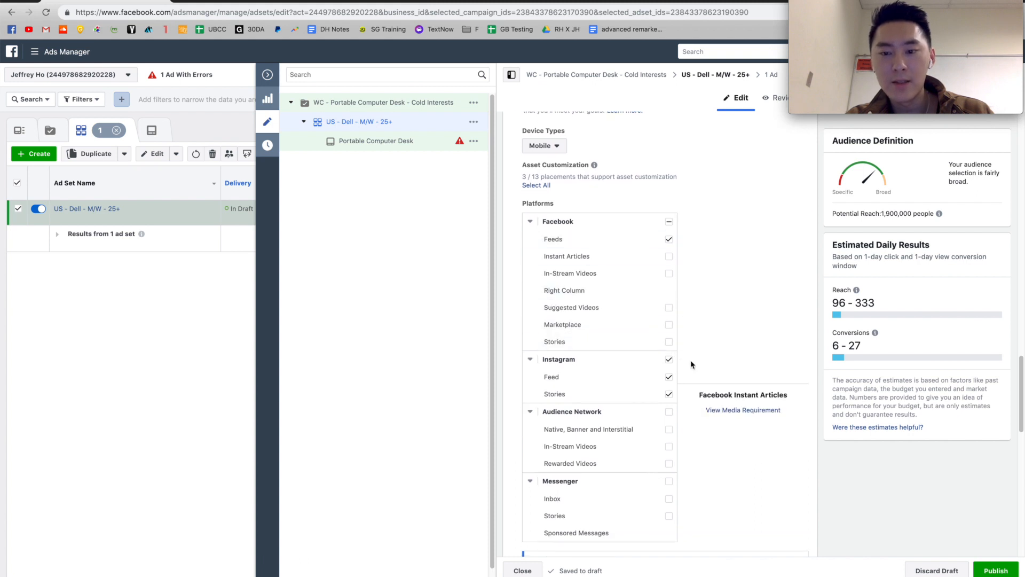
{"action": "scroll", "coordinate": [691, 360], "scroll_direction": "down", "scroll_amount": 1}
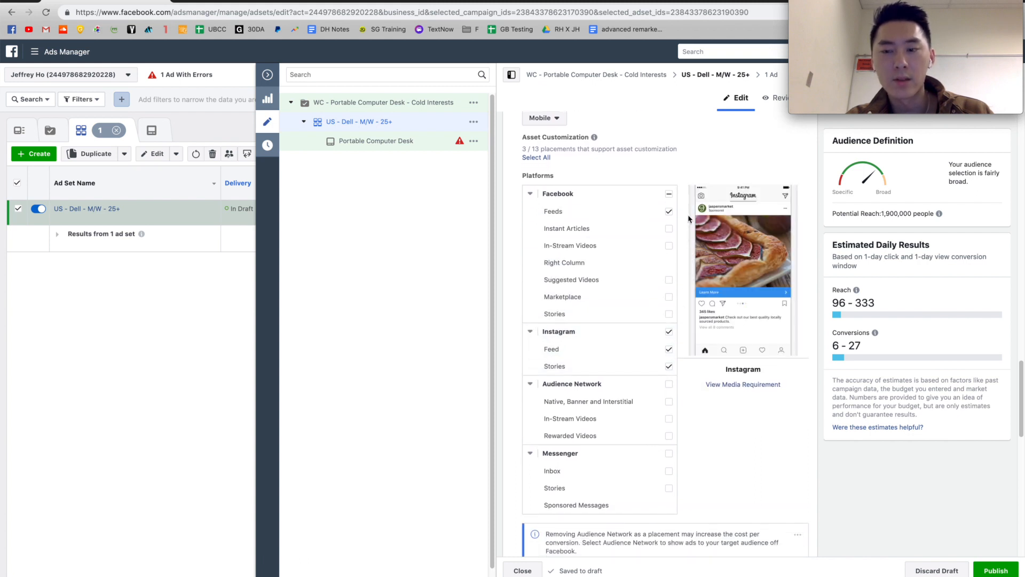
{"action": "scroll", "coordinate": [683, 290], "scroll_direction": "down", "scroll_amount": 1}
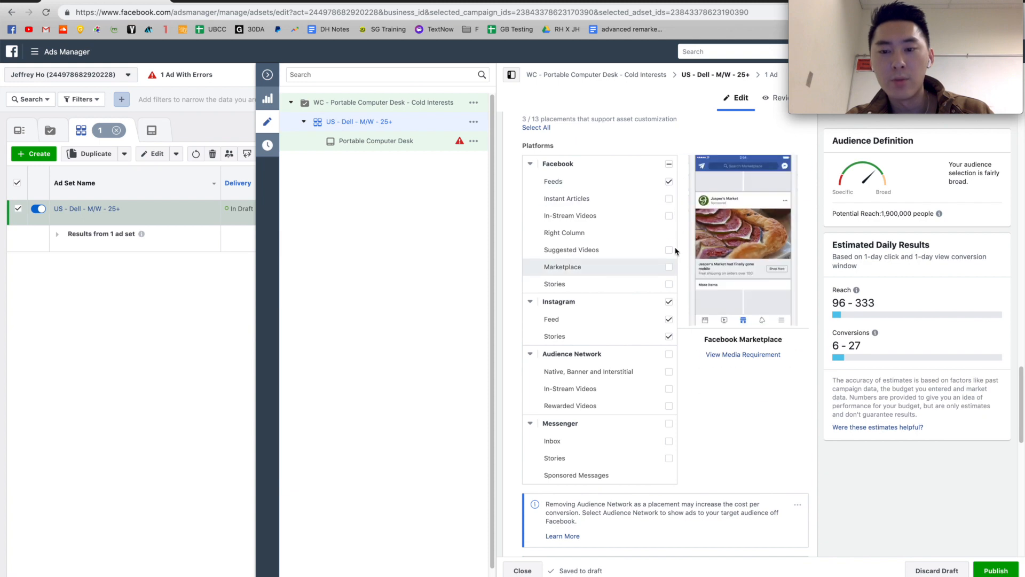
{"action": "scroll", "coordinate": [680, 228], "scroll_direction": "down", "scroll_amount": 1}
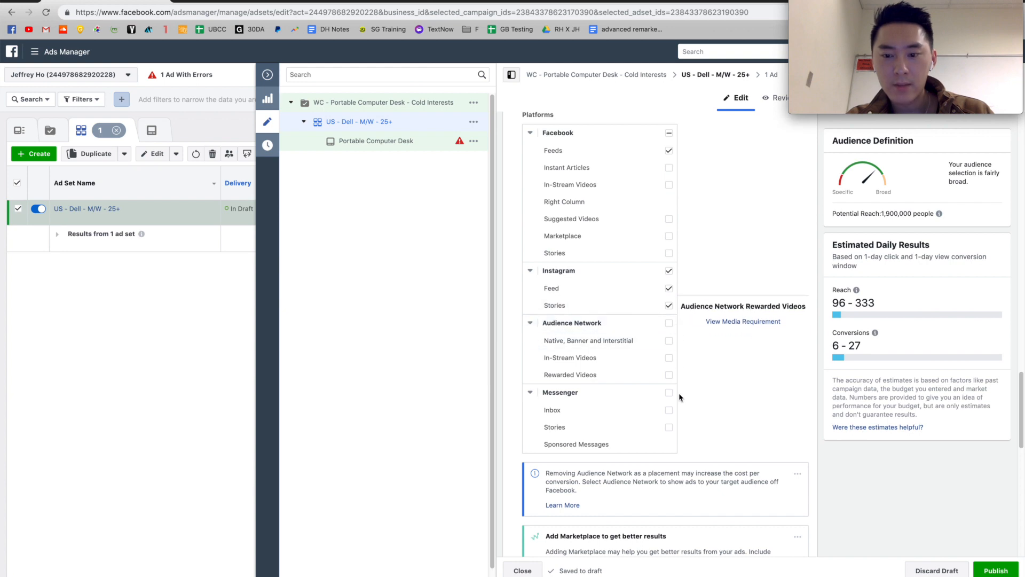
Look through the mobile device and content exclusion settings and the options for optimizing ad delivery.
{"action": "scroll", "coordinate": [680, 397], "scroll_direction": "down", "scroll_amount": 5}
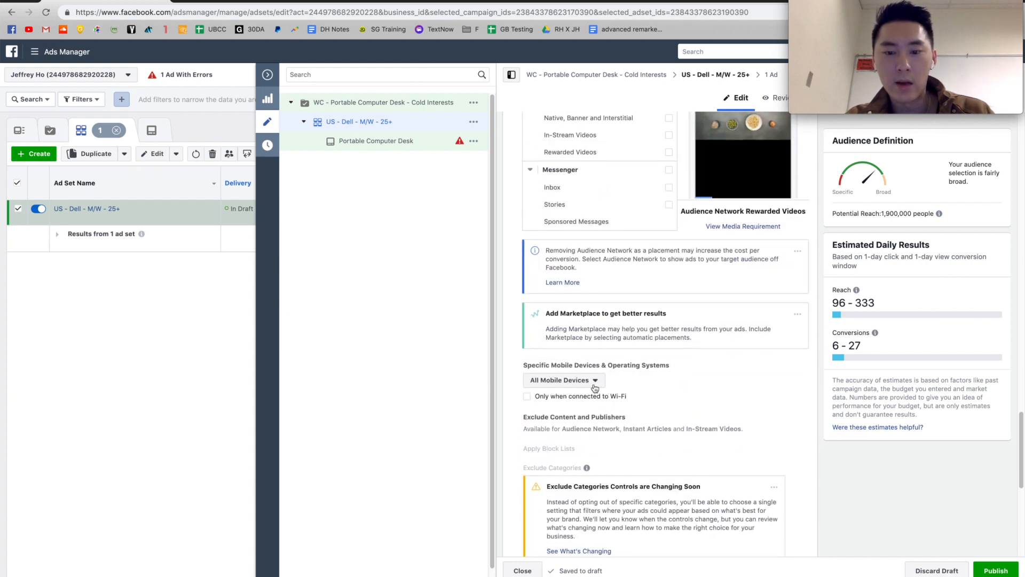
{"action": "scroll", "coordinate": [661, 378], "scroll_direction": "down", "scroll_amount": 4}
{"action": "scroll", "coordinate": [661, 378], "scroll_direction": "down", "scroll_amount": 8}
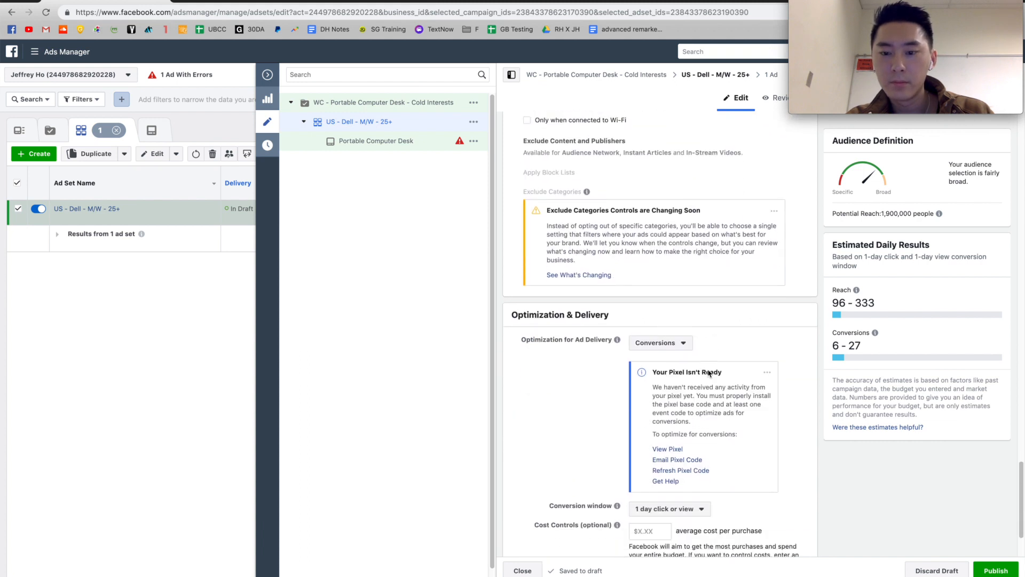
{"action": "left_click", "coordinate": [677, 326]}
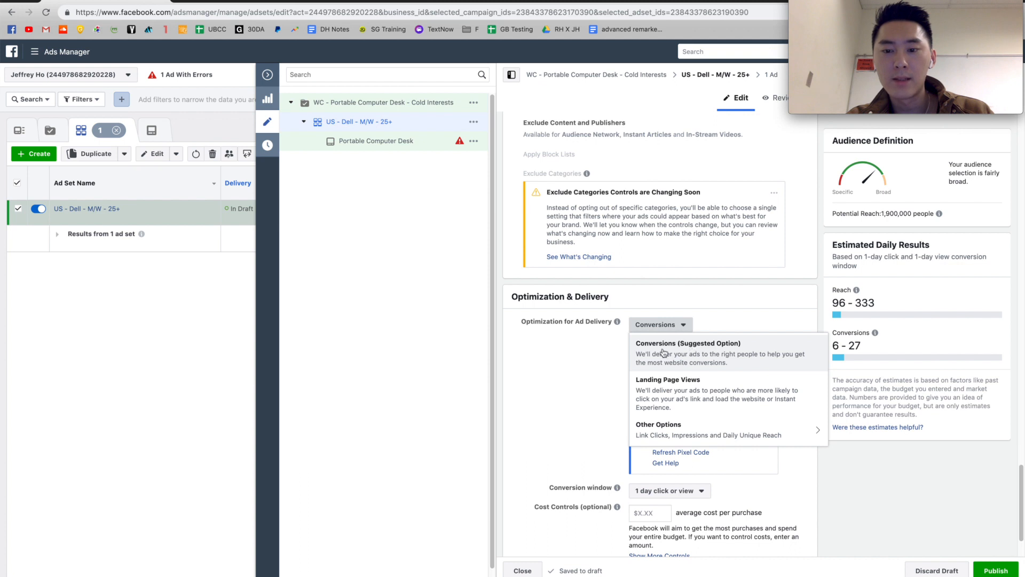
{"action": "scroll", "coordinate": [733, 302], "scroll_direction": "down", "scroll_amount": 1}
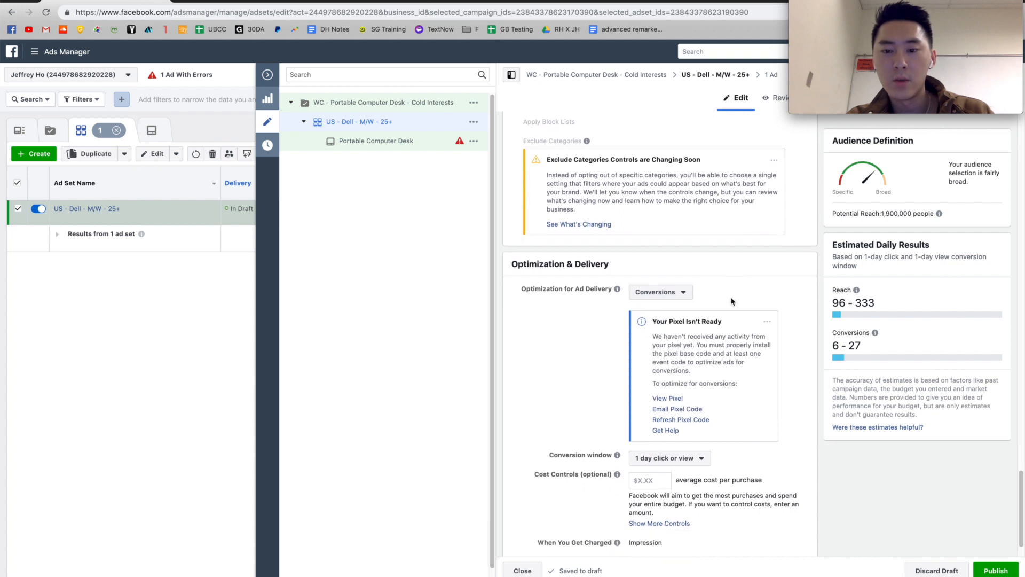
{"action": "scroll", "coordinate": [695, 292], "scroll_direction": "down", "scroll_amount": 1}
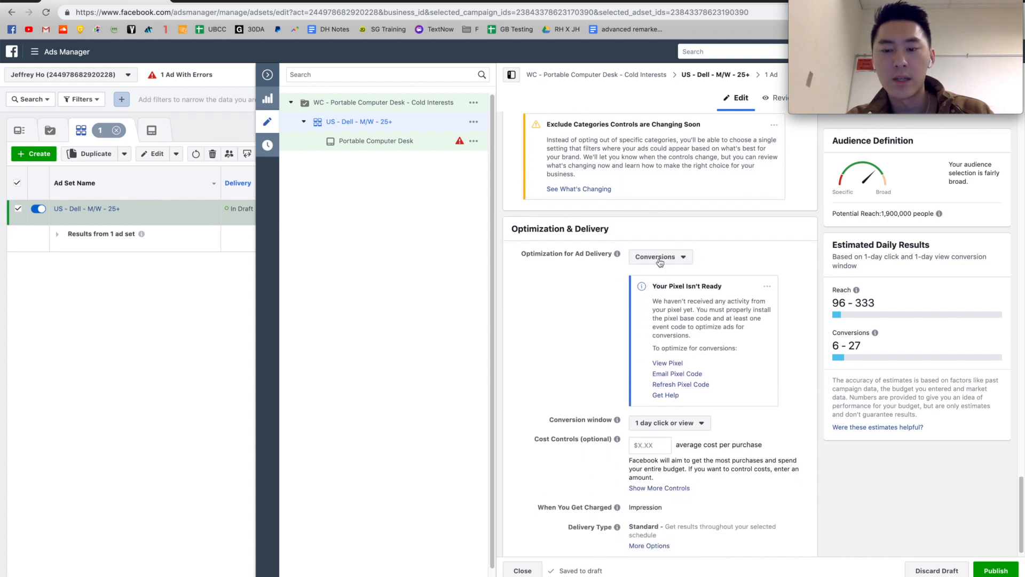
{"action": "scroll", "coordinate": [718, 291], "scroll_direction": "down", "scroll_amount": 1}
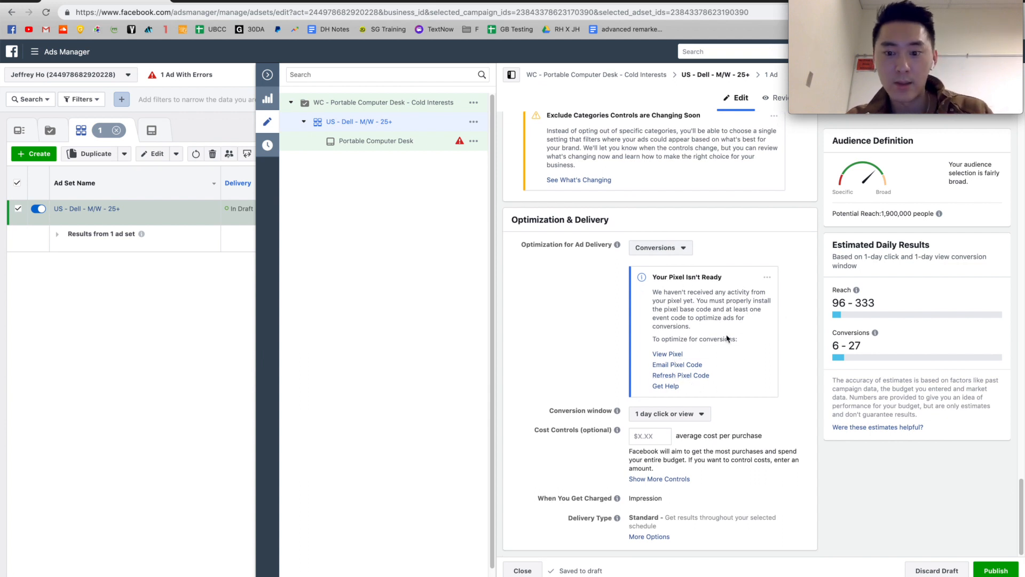
Compare the conversion window options and keep 1 day click or view.
{"action": "left_click", "coordinate": [669, 418]}
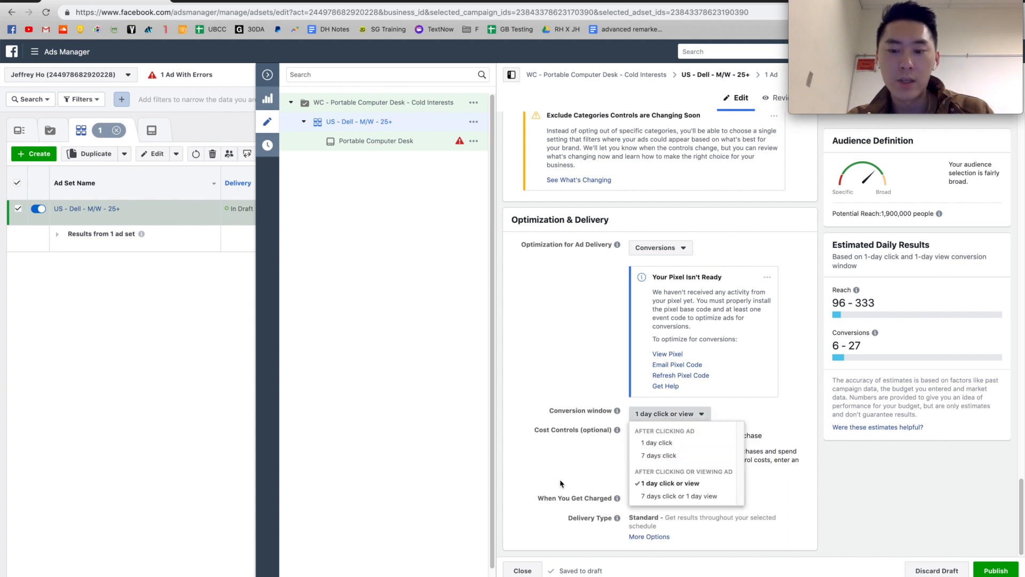
{"action": "left_click", "coordinate": [663, 484]}
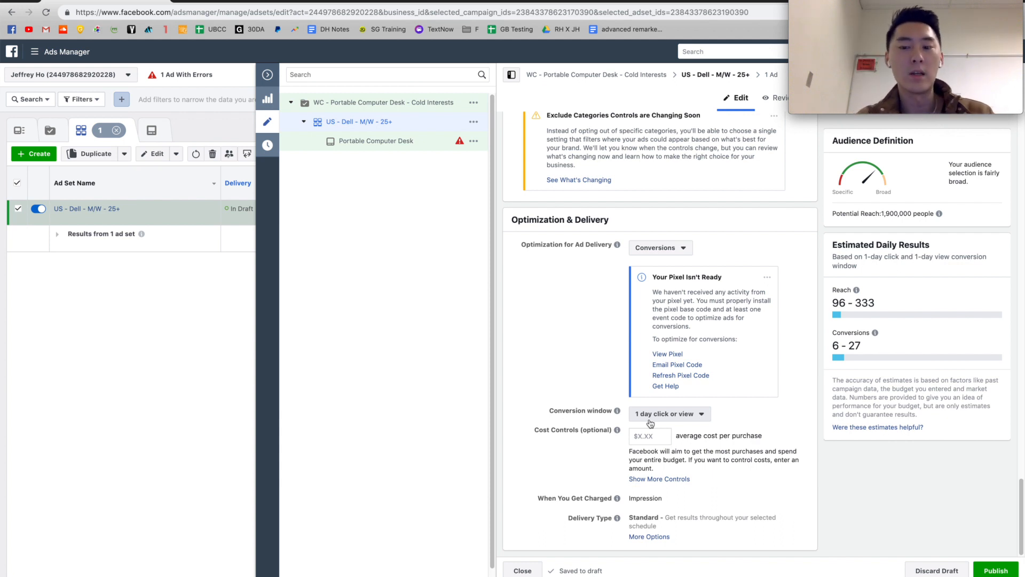
{"action": "left_click", "coordinate": [650, 422]}
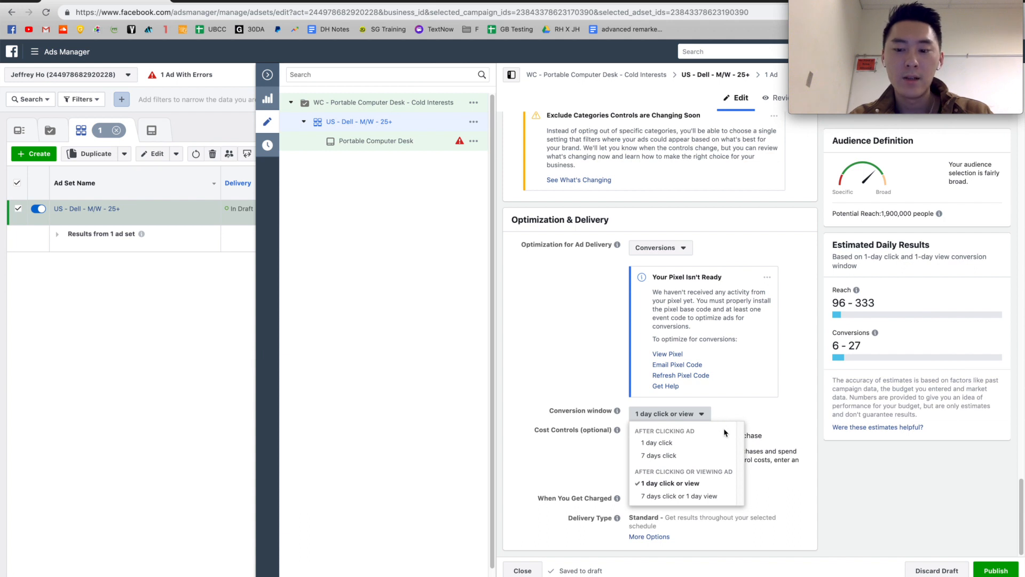
{"action": "left_click", "coordinate": [746, 412]}
{"action": "left_click", "coordinate": [700, 416]}
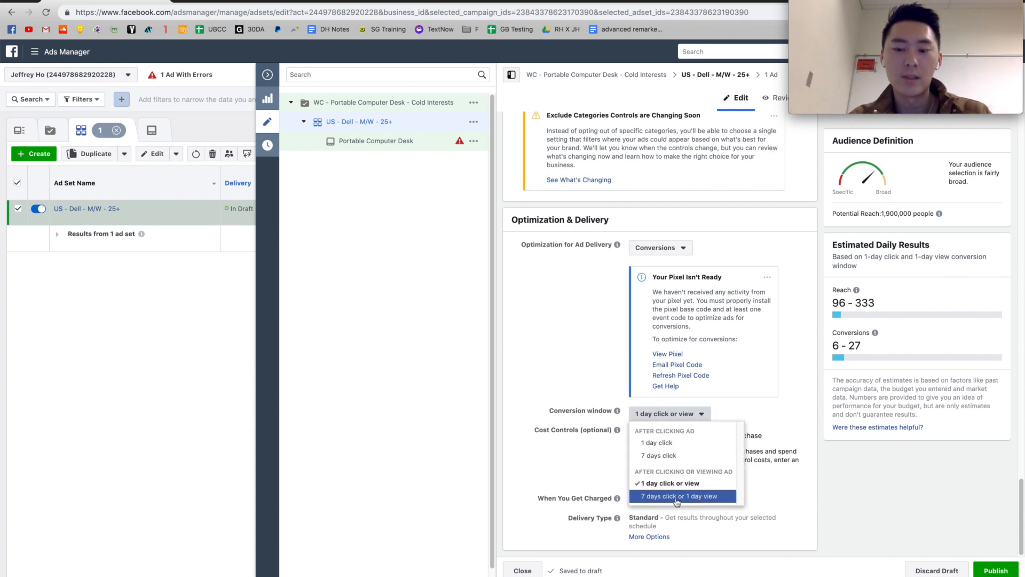
{"action": "left_click", "coordinate": [773, 435]}
{"action": "left_click", "coordinate": [697, 421]}
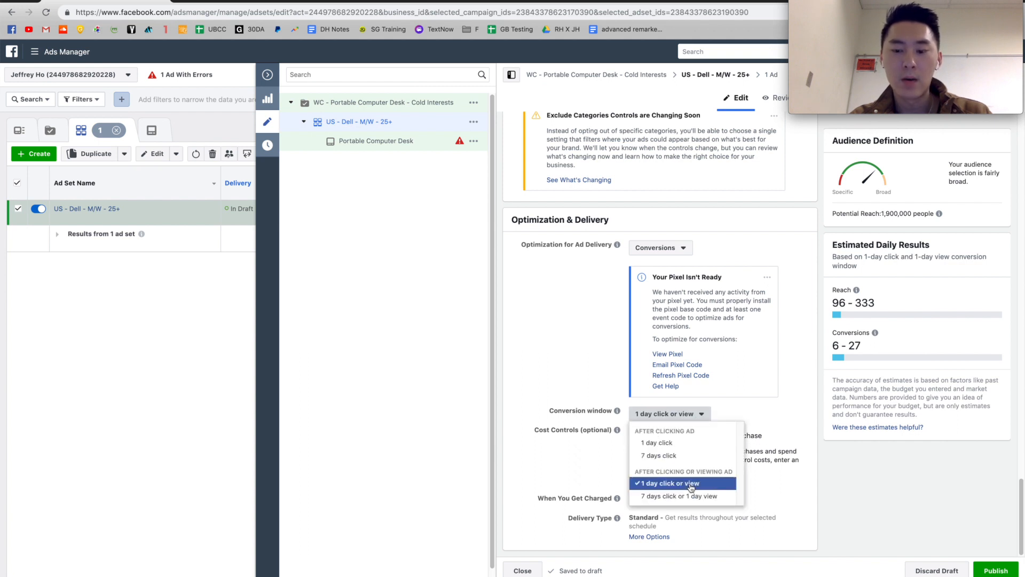
{"action": "left_click", "coordinate": [759, 393]}
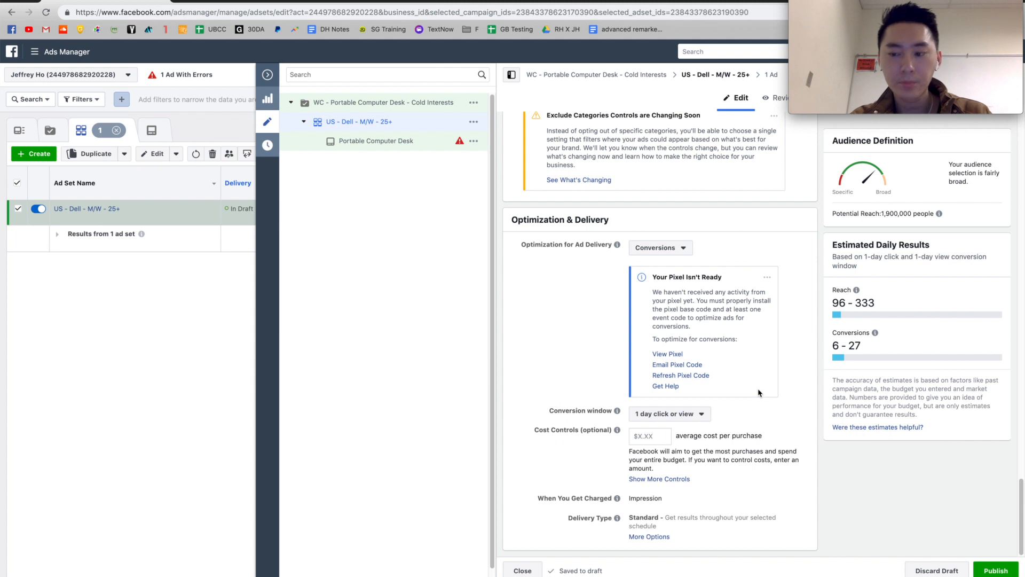
Close the ad set editor and open the ad set's Portable Computer Desk ad for editing.
{"action": "left_click", "coordinate": [268, 75]}
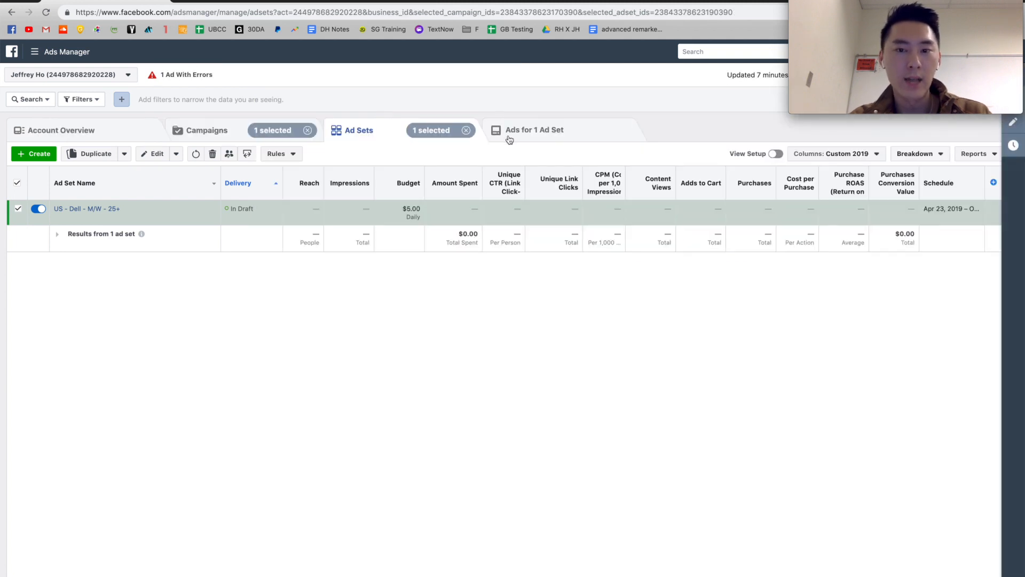
{"action": "left_click", "coordinate": [88, 208]}
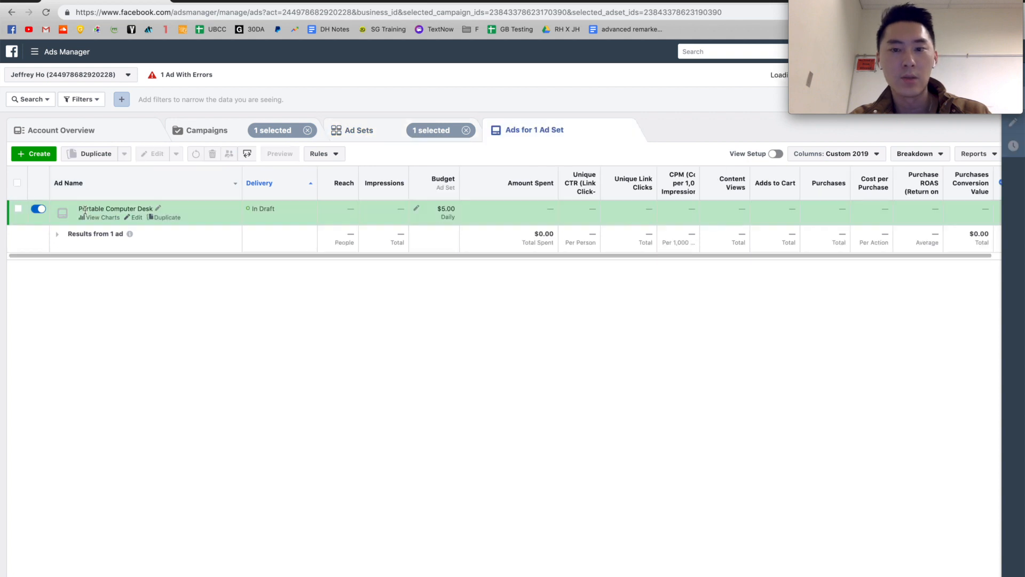
{"action": "left_click", "coordinate": [137, 218]}
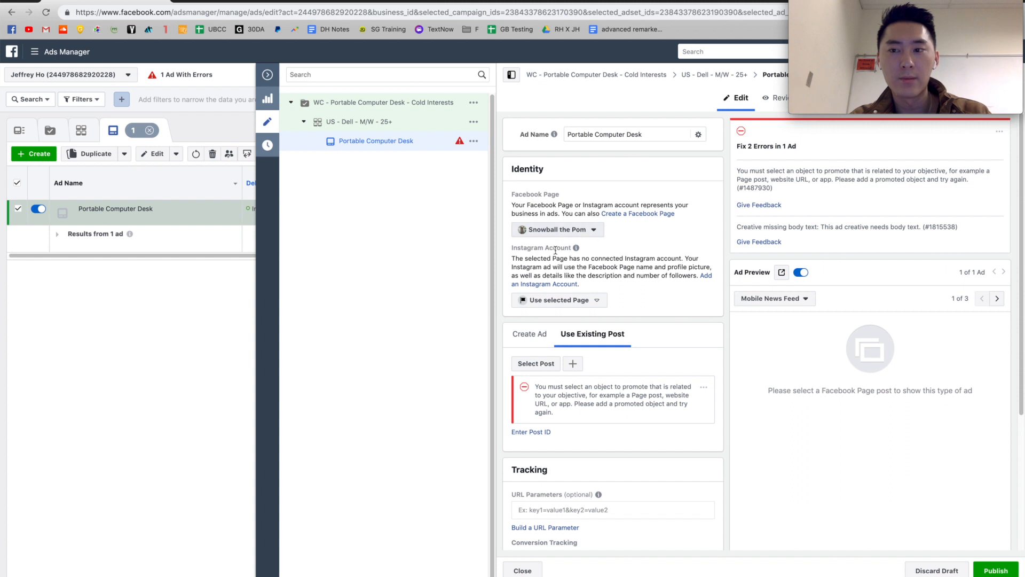
Review the ad's identity settings and choose Use selected Page for the Instagram account.
{"action": "mouse_move", "coordinate": [575, 248]}
{"action": "scroll", "coordinate": [634, 257], "scroll_direction": "down", "scroll_amount": 1}
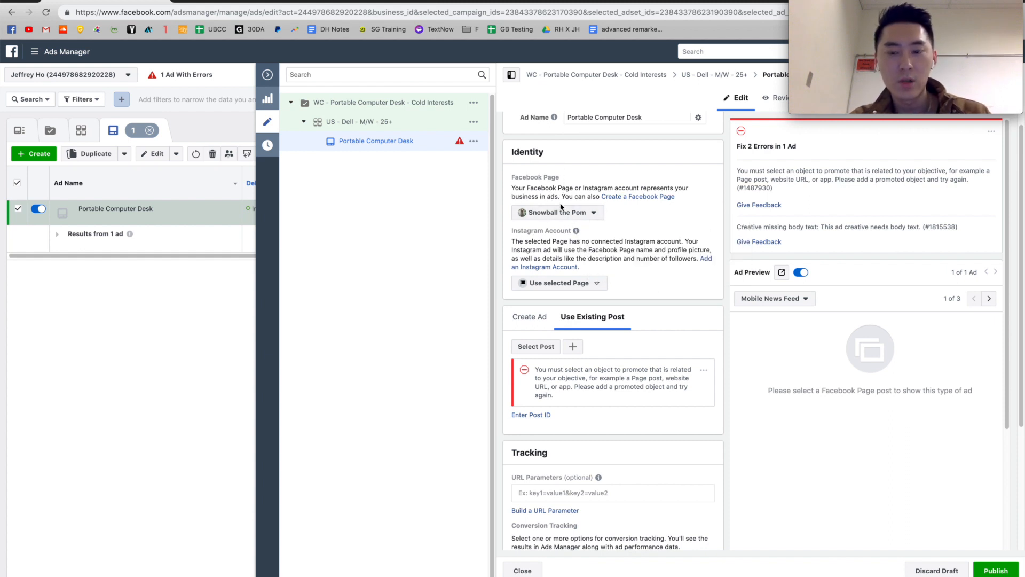
{"action": "scroll", "coordinate": [582, 211], "scroll_direction": "down", "scroll_amount": 1}
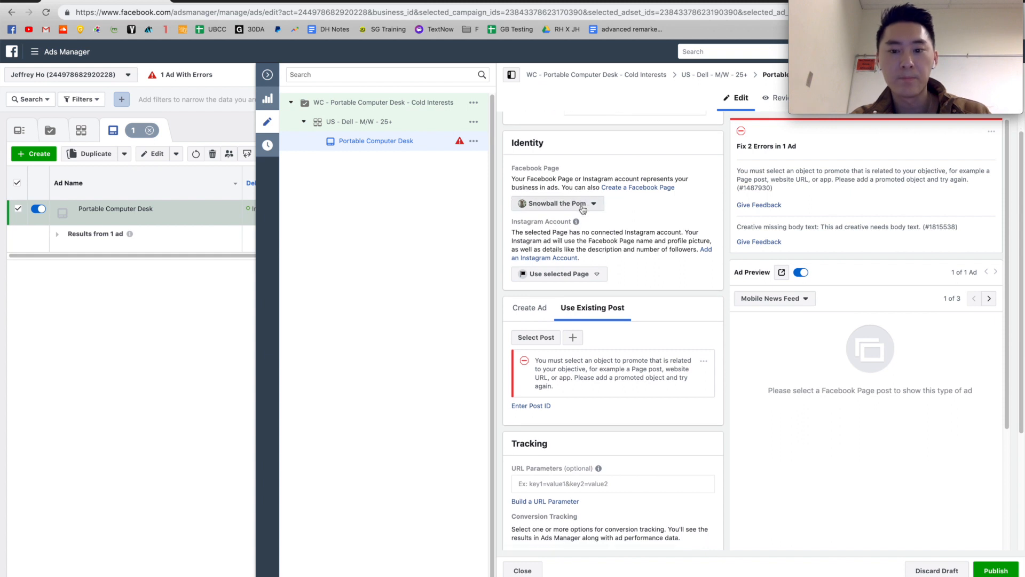
{"action": "scroll", "coordinate": [591, 267], "scroll_direction": "down", "scroll_amount": 1}
{"action": "left_click", "coordinate": [592, 269]}
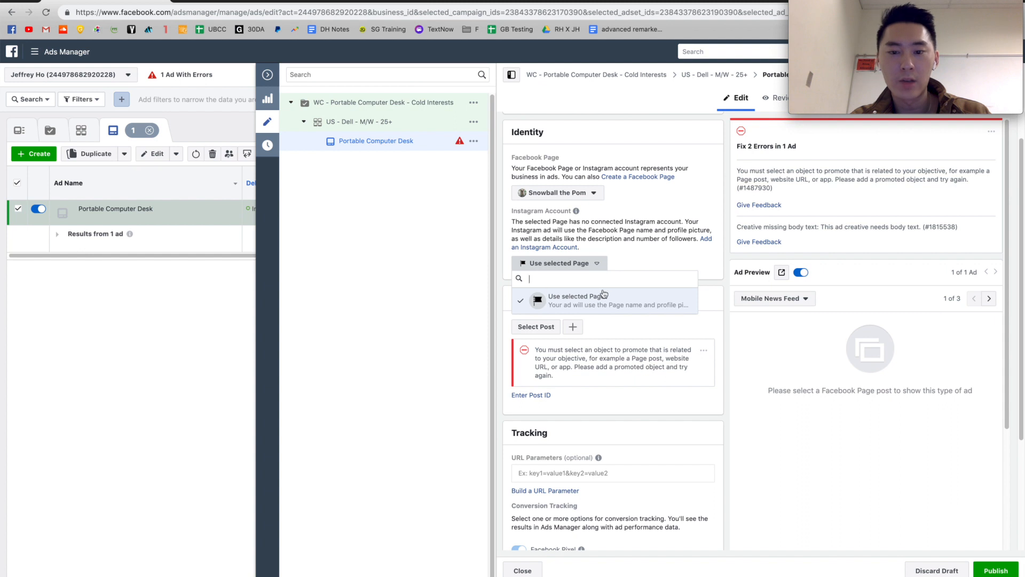
{"action": "left_click", "coordinate": [603, 295]}
{"action": "scroll", "coordinate": [604, 296], "scroll_direction": "down", "scroll_amount": 3}
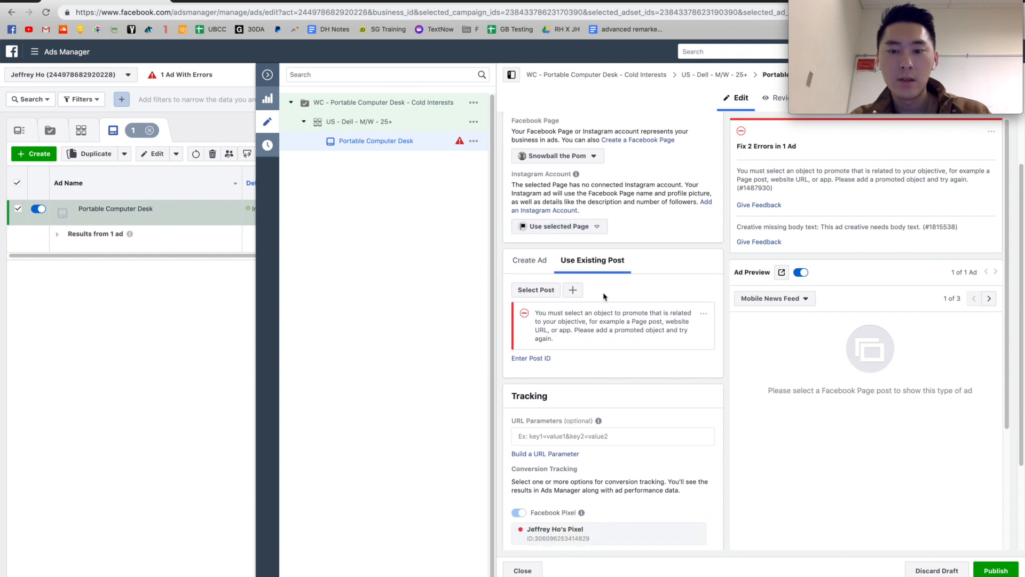
Switch the ad from using an existing post to creating a new ad, and review its format, image and text settings.
{"action": "scroll", "coordinate": [604, 296], "scroll_direction": "down", "scroll_amount": 2}
{"action": "left_click", "coordinate": [542, 240]}
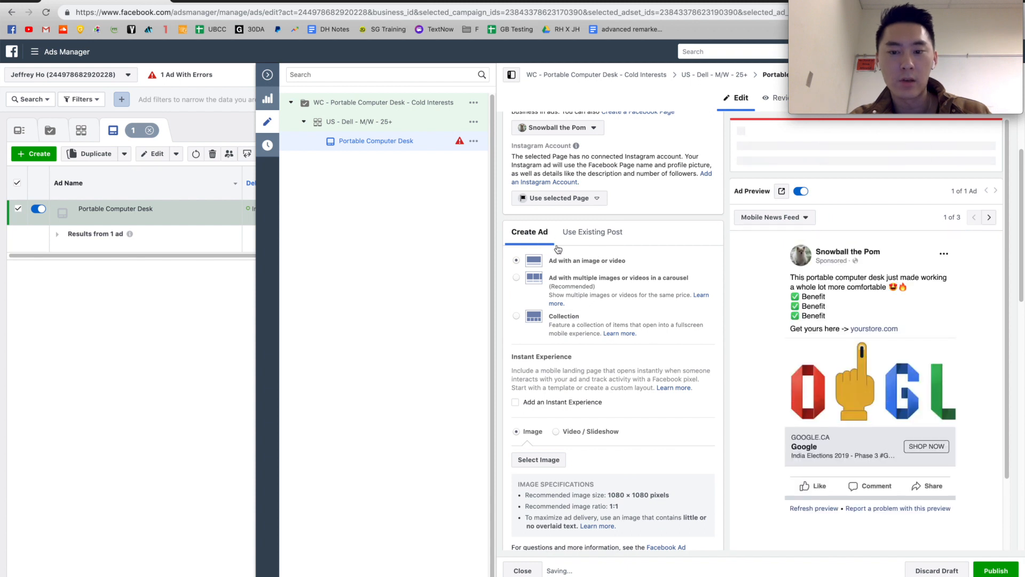
{"action": "scroll", "coordinate": [558, 249], "scroll_direction": "down", "scroll_amount": 3}
{"action": "scroll", "coordinate": [562, 416], "scroll_direction": "down", "scroll_amount": 2}
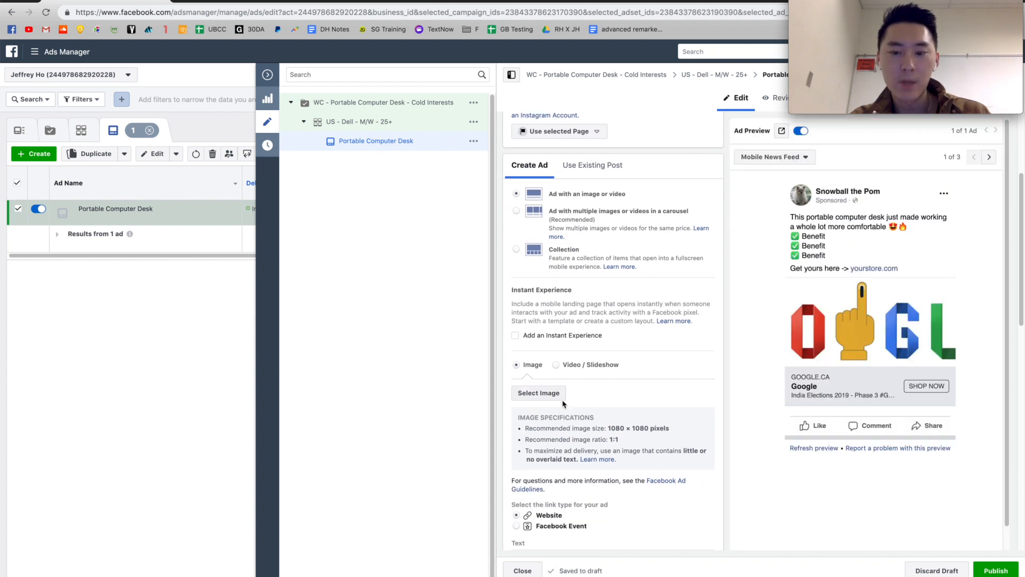
{"action": "scroll", "coordinate": [550, 411], "scroll_direction": "down", "scroll_amount": 3}
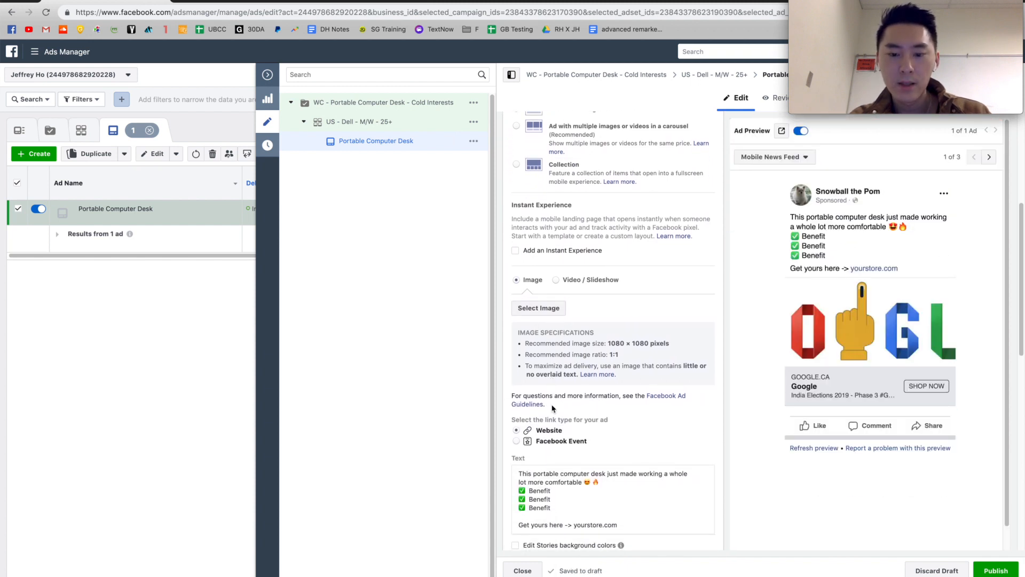
Examine the ad text's opening line, its emojis, the benefit list and the store link line.
{"action": "triple_click", "coordinate": [550, 473]}
{"action": "left_click", "coordinate": [570, 484]}
{"action": "left_click_drag", "start_coordinate": [629, 521], "coordinate": [514, 469]}
{"action": "left_click", "coordinate": [525, 480]}
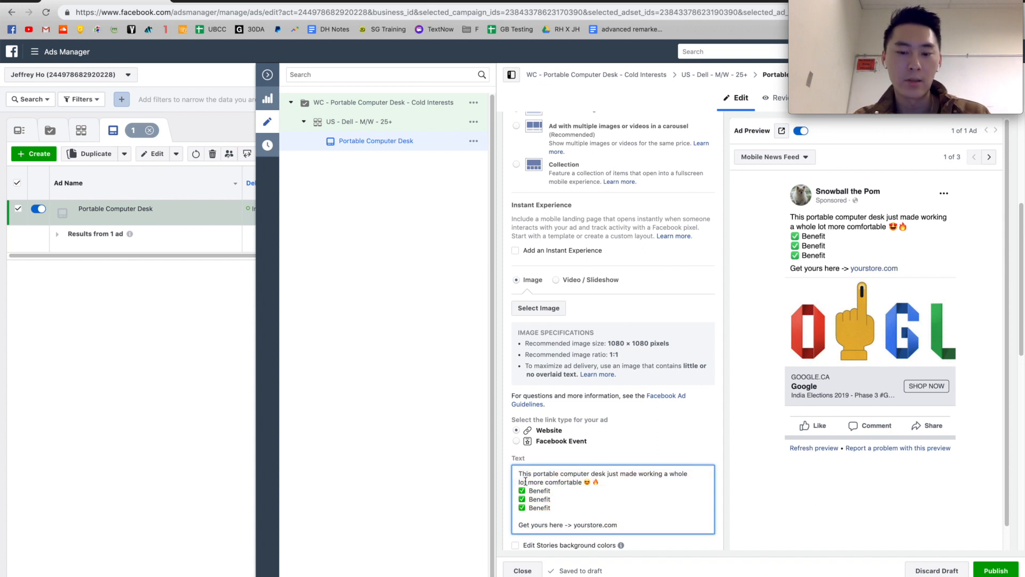
{"action": "triple_click", "coordinate": [541, 481]}
{"action": "left_click", "coordinate": [549, 482]}
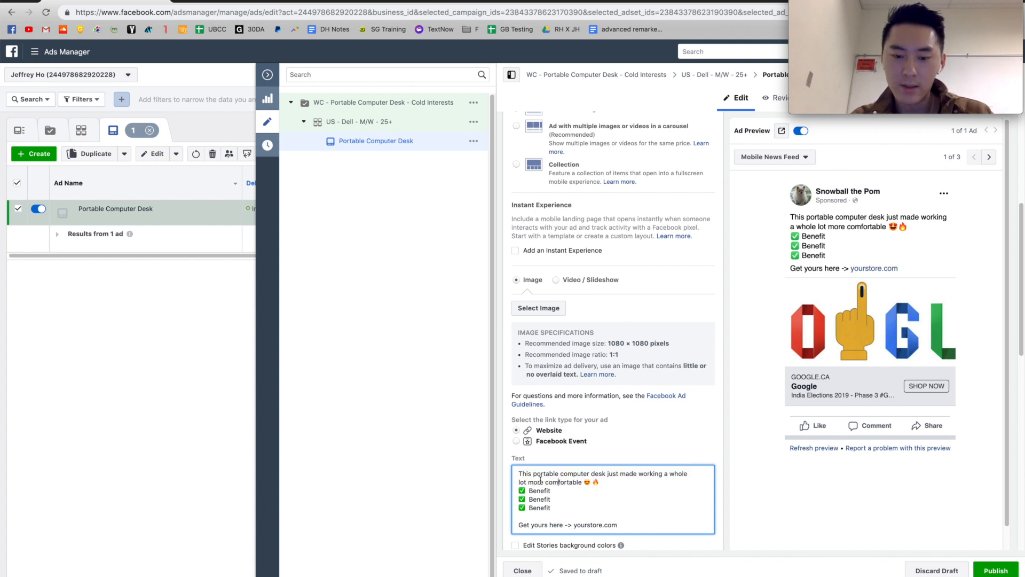
{"action": "triple_click", "coordinate": [603, 478]}
{"action": "left_click", "coordinate": [604, 480]}
{"action": "triple_click", "coordinate": [604, 479]}
{"action": "left_click", "coordinate": [606, 486]}
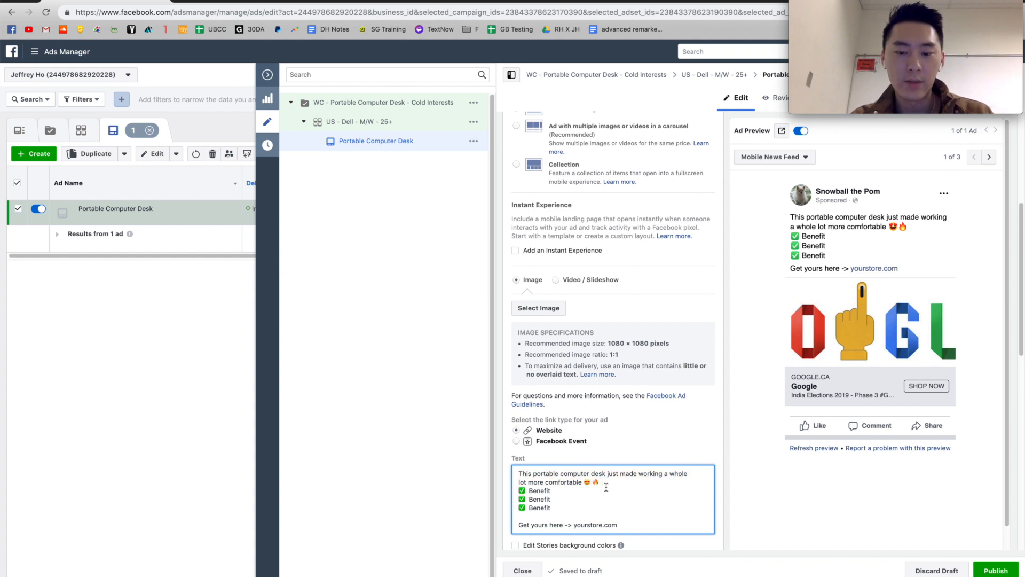
Replace the first Benefit placeholder in the ad text with "Lightweight design".
{"action": "left_click_drag", "start_coordinate": [553, 510], "coordinate": [536, 490]}
{"action": "left_click", "coordinate": [528, 490]}
{"action": "left_click", "coordinate": [554, 491]}
{"action": "key", "text": "BackSpace"}
{"action": "type", "text": "Lightweighg"}
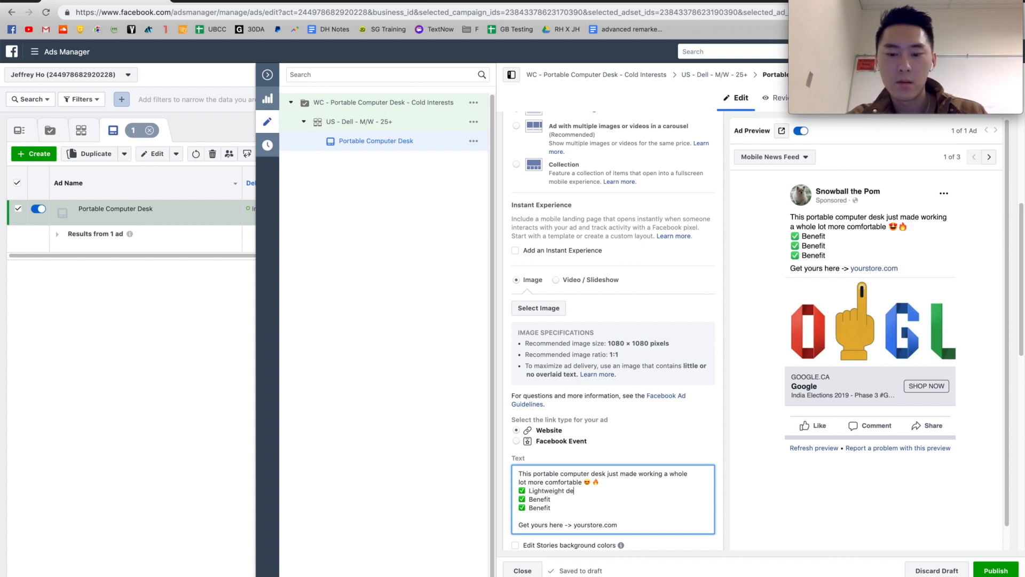
Replace the second Benefit placeholder in the ad text with "Bring it anywhere you like".
{"action": "double_click", "coordinate": [543, 500]}
{"action": "key", "text": "BackSpace"}
{"action": "key", "text": "BackSpace"}
{"action": "key", "text": "BackSpace"}
{"action": "key", "text": "BackSpace"}
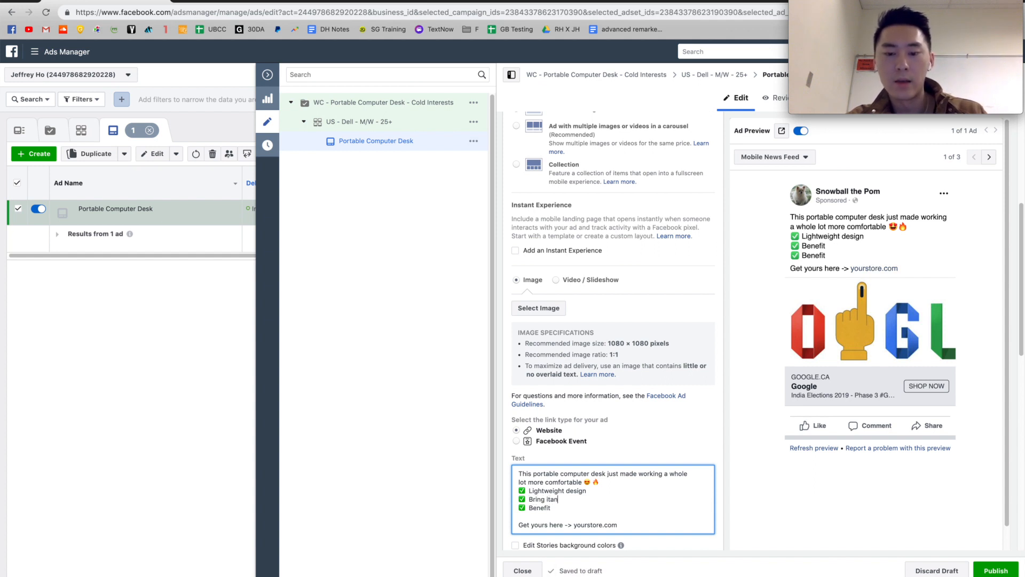
{"action": "type", "text": "Bring it anywhere"}
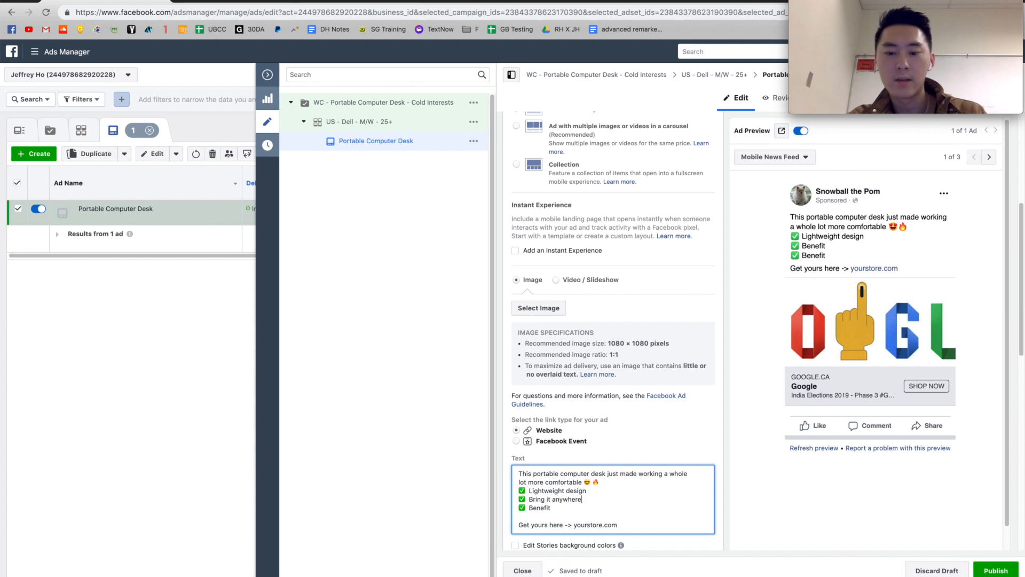
{"action": "type", "text": " you like"}
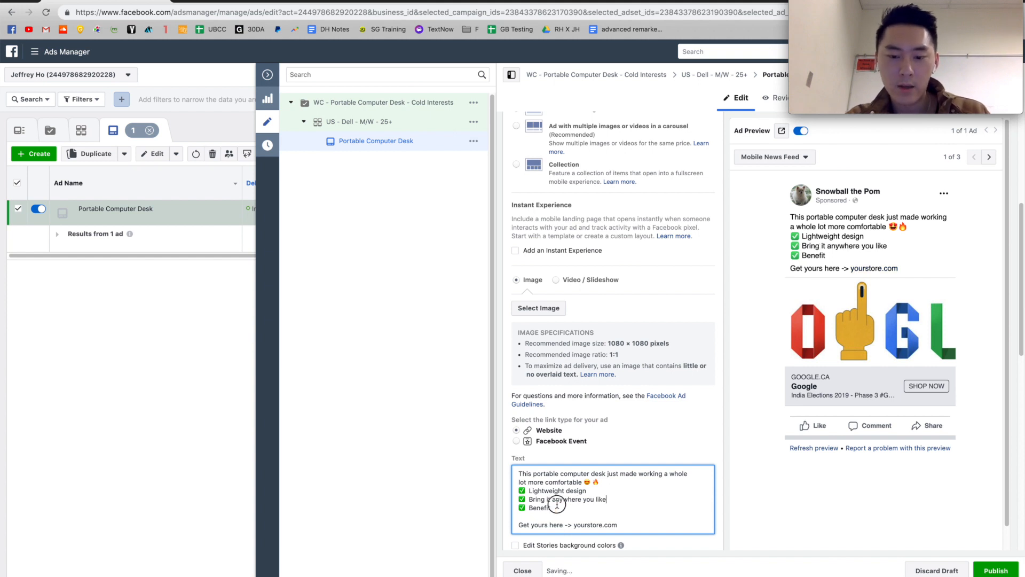
Replace the last Benefit placeholder in the ad text with "Multiple colours".
{"action": "left_click", "coordinate": [541, 508]}
{"action": "double_click", "coordinate": [541, 508]}
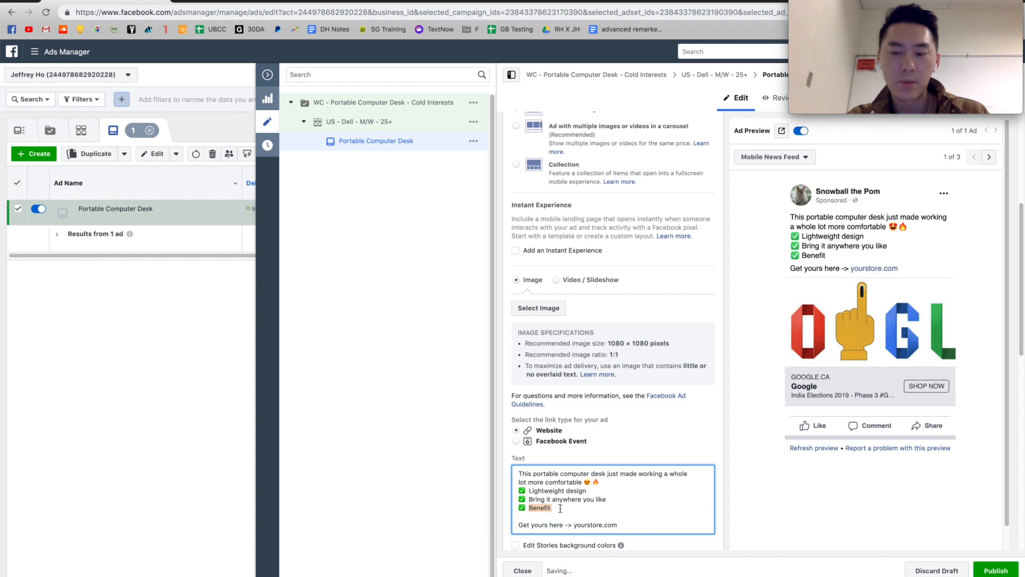
{"action": "key", "text": "BackSpace"}
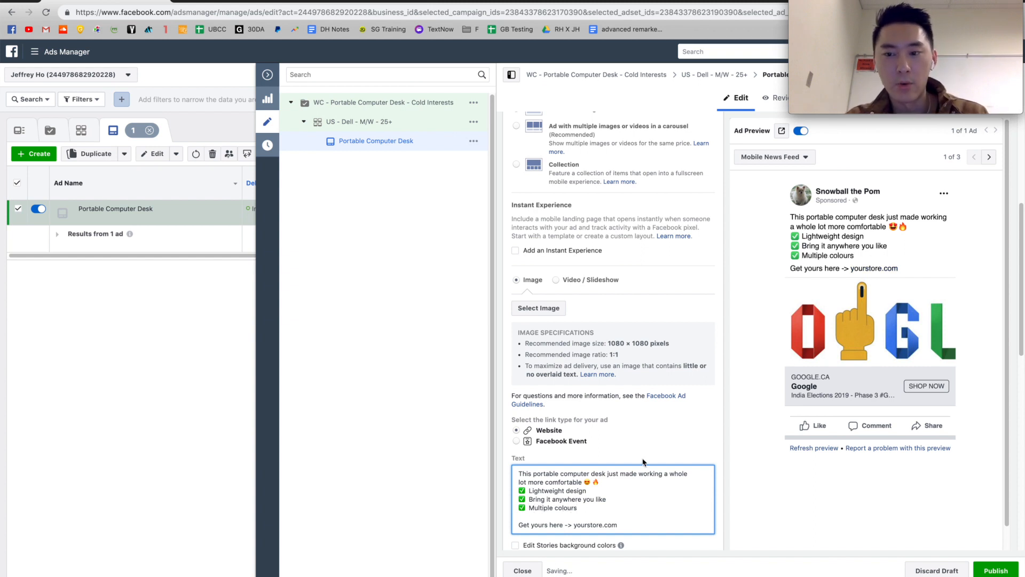
Change "Get yours here" in the ad text's closing line to "Shop here".
{"action": "left_click_drag", "start_coordinate": [563, 527], "coordinate": [516, 525]}
{"action": "left_click", "coordinate": [561, 526]}
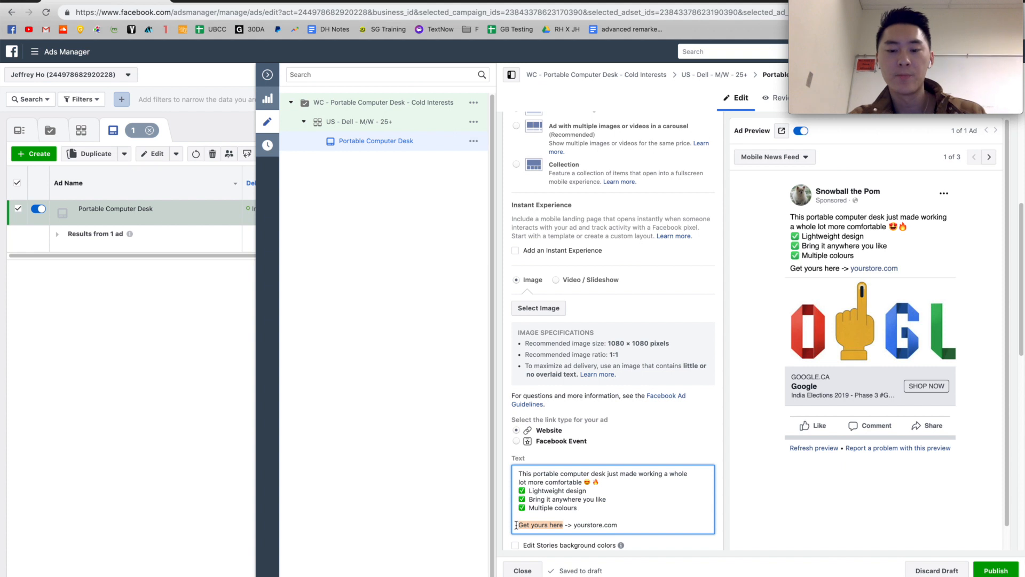
{"action": "type", "text": "Shop here"}
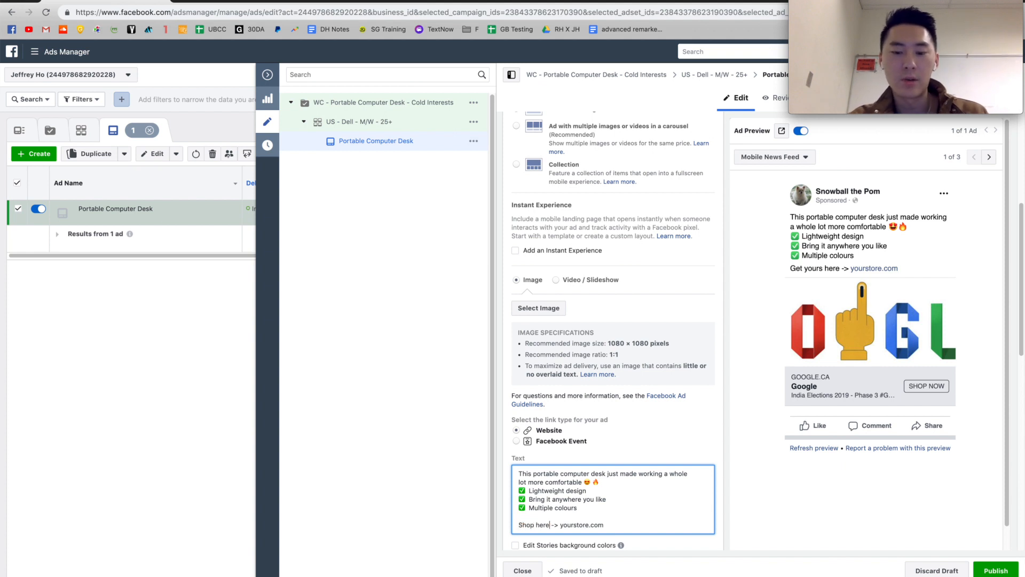
Check the store link in the ad text and the ad's Website URL.
{"action": "left_click_drag", "start_coordinate": [560, 526], "coordinate": [606, 526]}
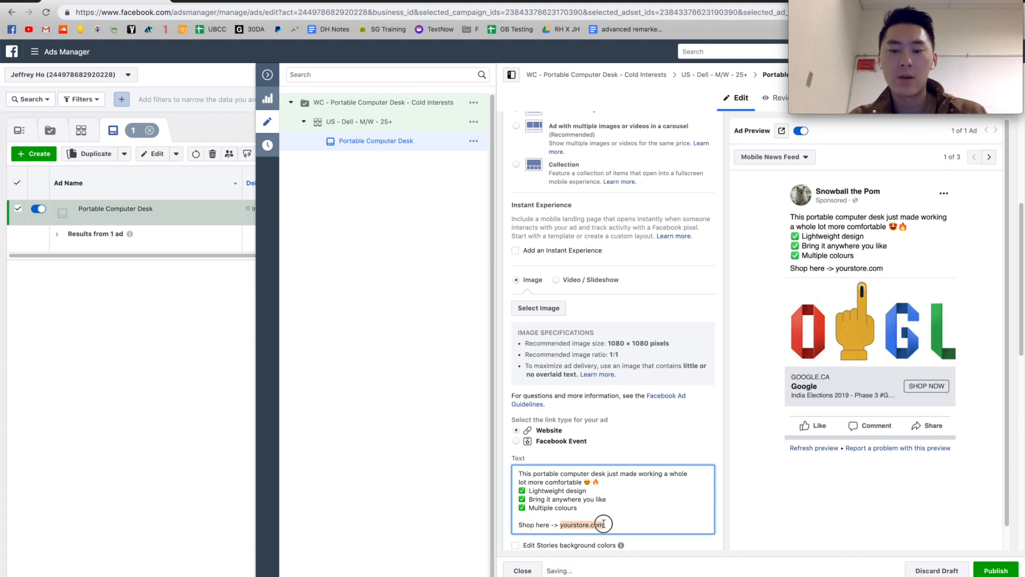
{"action": "scroll", "coordinate": [607, 470], "scroll_direction": "down", "scroll_amount": 2}
{"action": "scroll", "coordinate": [607, 467], "scroll_direction": "down", "scroll_amount": 2}
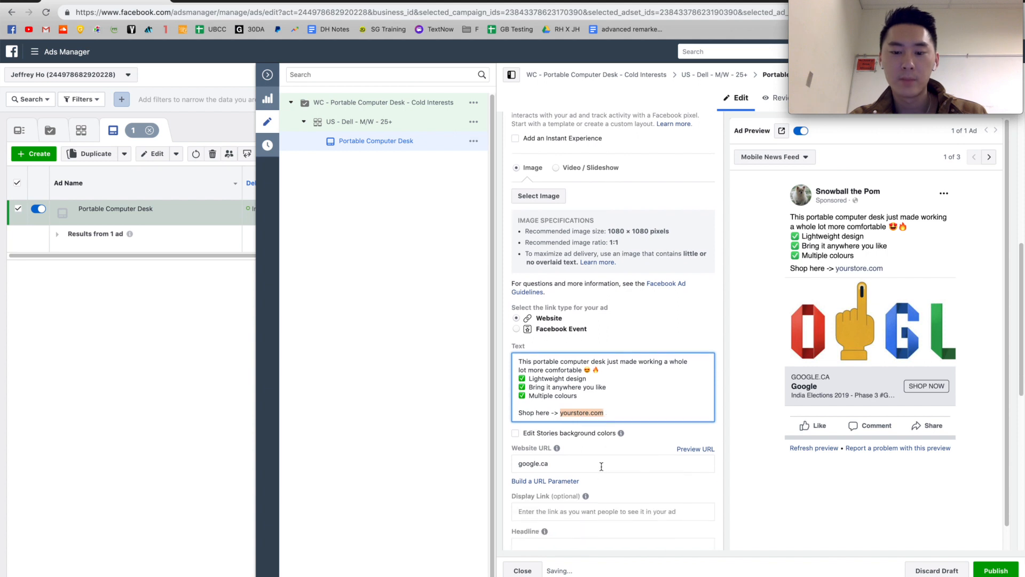
{"action": "triple_click", "coordinate": [557, 462]}
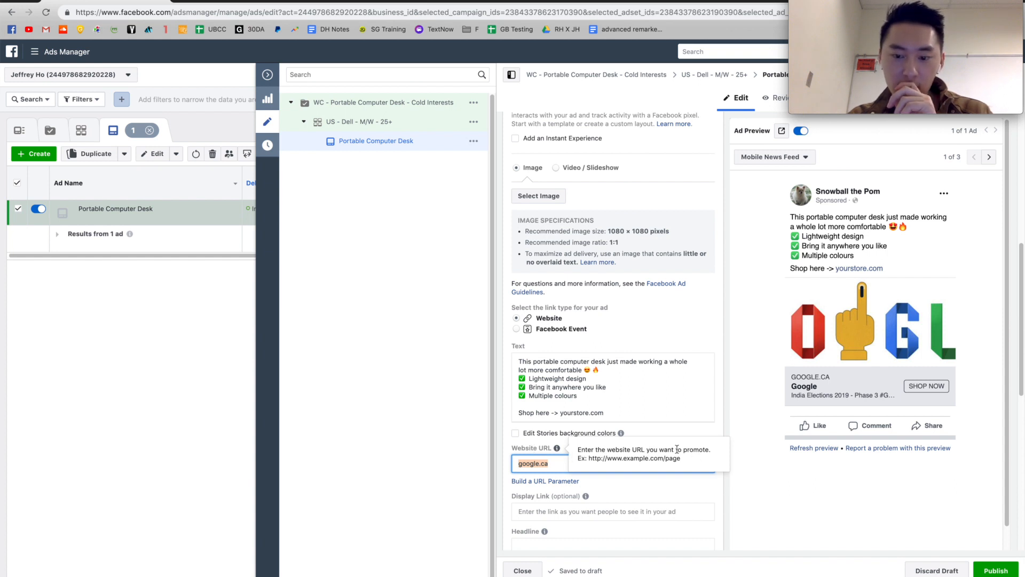
{"action": "left_click", "coordinate": [561, 466]}
{"action": "double_click", "coordinate": [572, 462]}
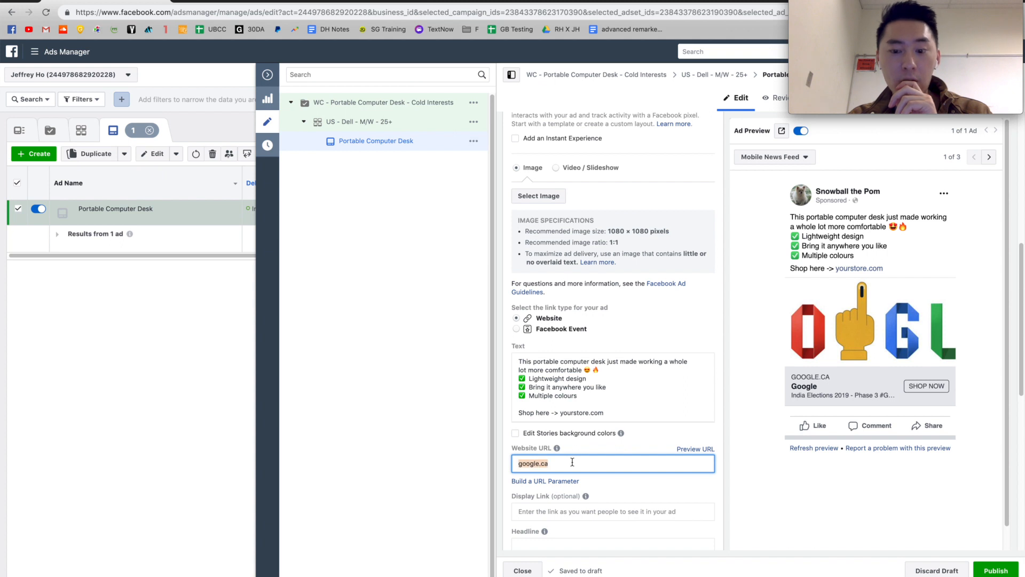
{"action": "left_click", "coordinate": [594, 451]}
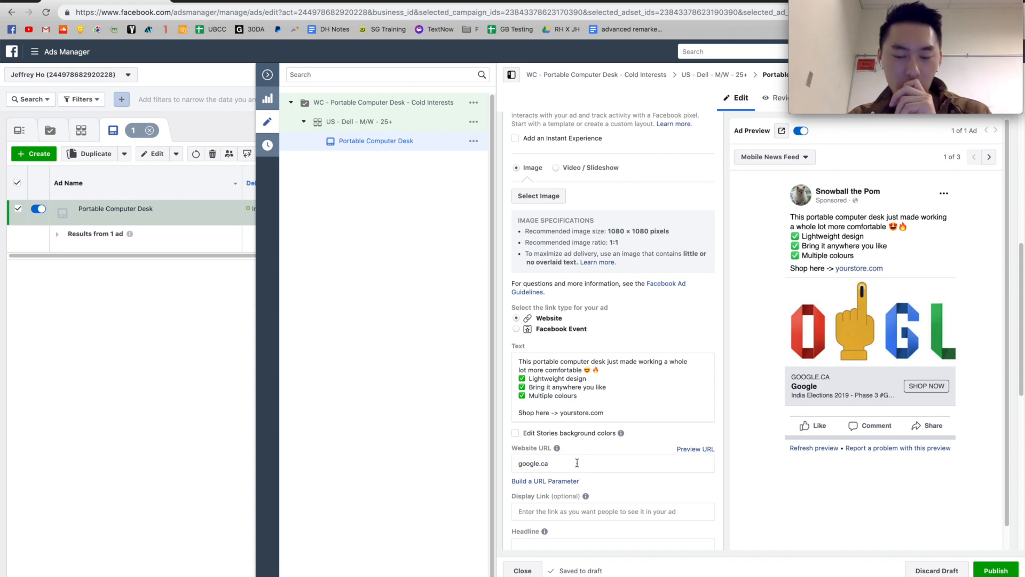
Review the link, headline and description fields, and look through the Call To Action options, keeping Shop Now.
{"action": "scroll", "coordinate": [587, 433], "scroll_direction": "down", "scroll_amount": 2}
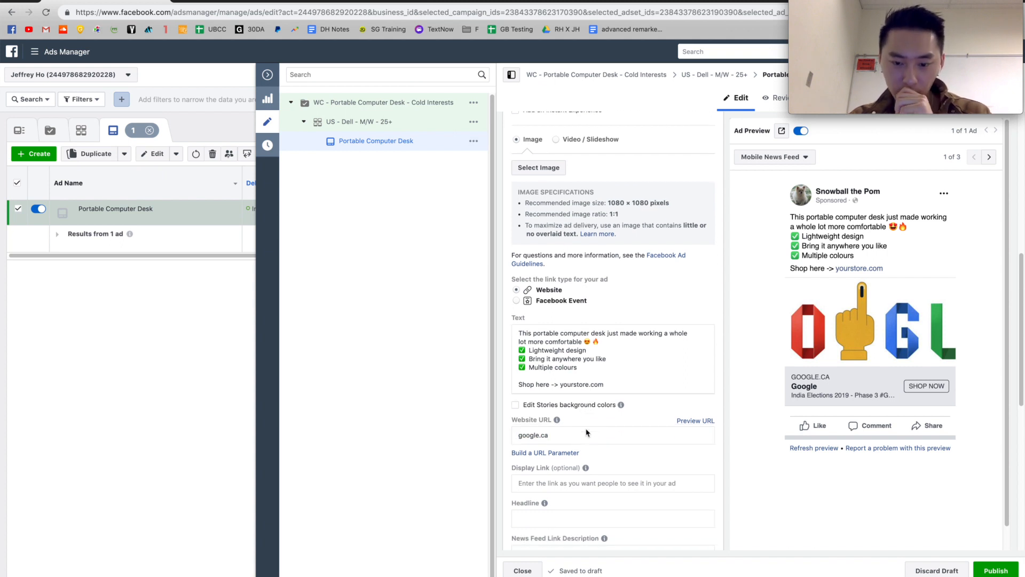
{"action": "scroll", "coordinate": [587, 432], "scroll_direction": "down", "scroll_amount": 5}
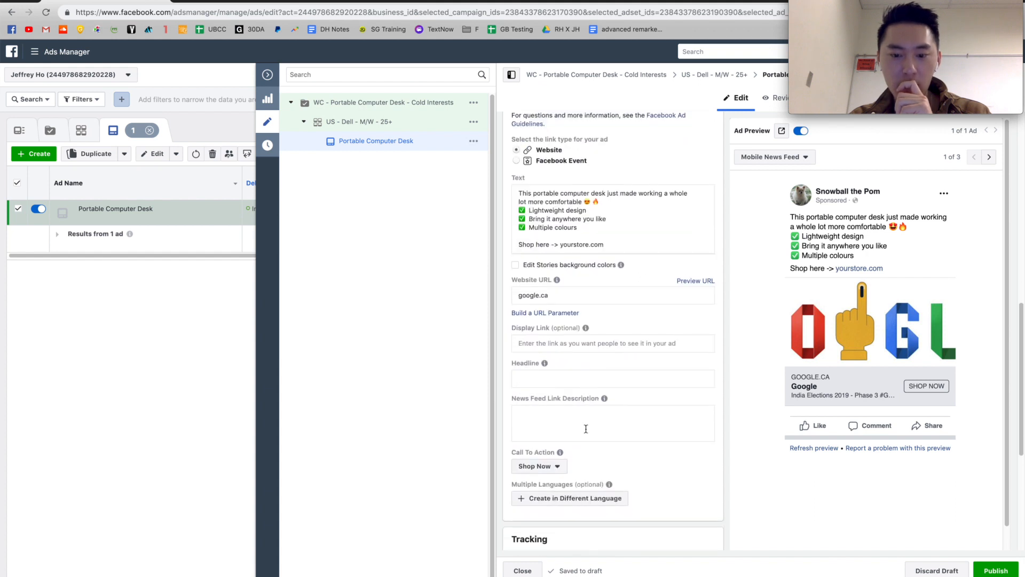
{"action": "mouse_move", "coordinate": [549, 453]}
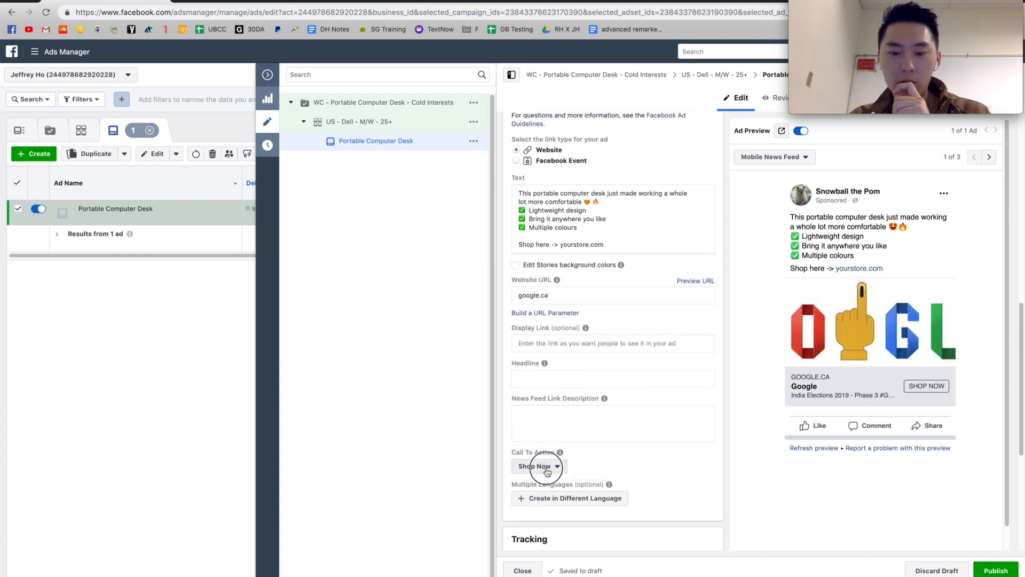
{"action": "left_click", "coordinate": [541, 467]}
{"action": "scroll", "coordinate": [604, 493], "scroll_direction": "down", "scroll_amount": 2}
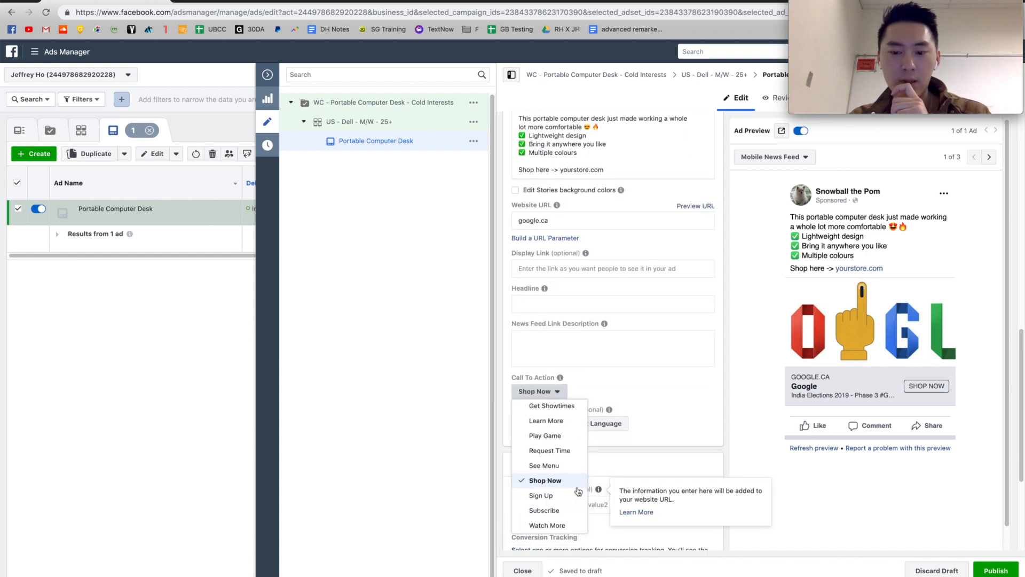
{"action": "scroll", "coordinate": [573, 490], "scroll_direction": "up", "scroll_amount": 3}
{"action": "scroll", "coordinate": [566, 465], "scroll_direction": "up", "scroll_amount": 1}
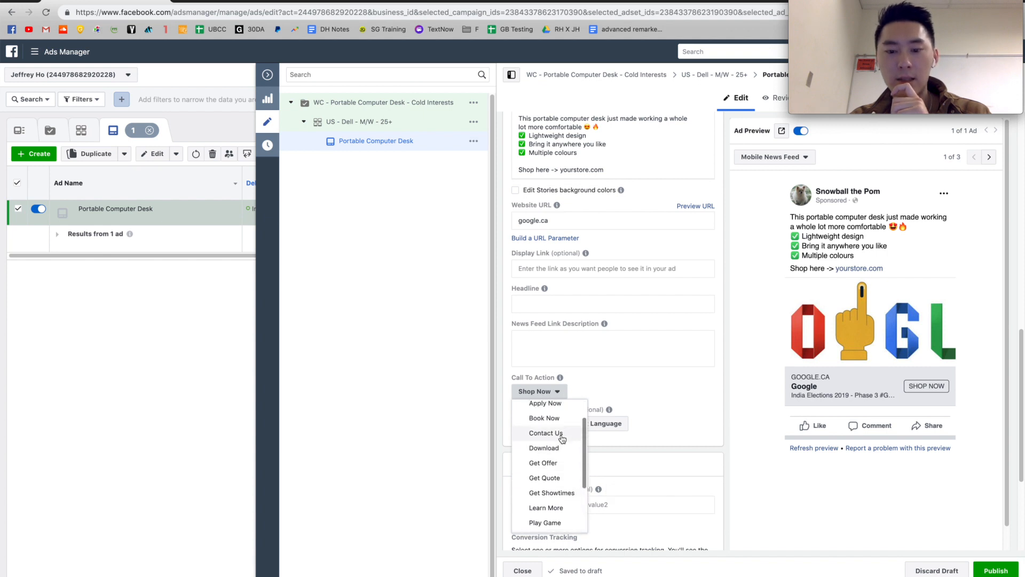
{"action": "scroll", "coordinate": [560, 438], "scroll_direction": "down", "scroll_amount": 3}
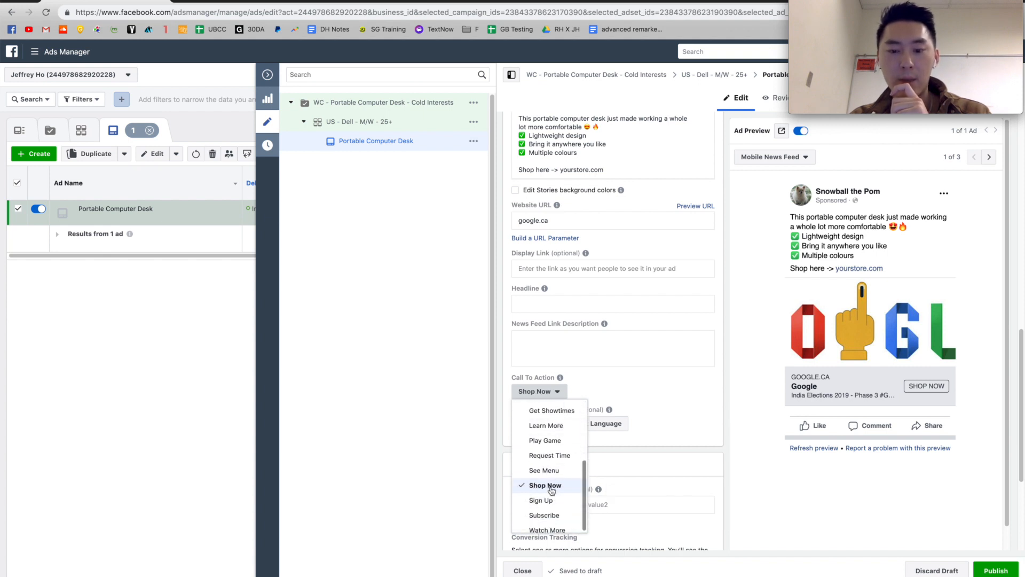
{"action": "scroll", "coordinate": [550, 487], "scroll_direction": "down", "scroll_amount": 1}
{"action": "left_click", "coordinate": [658, 393]}
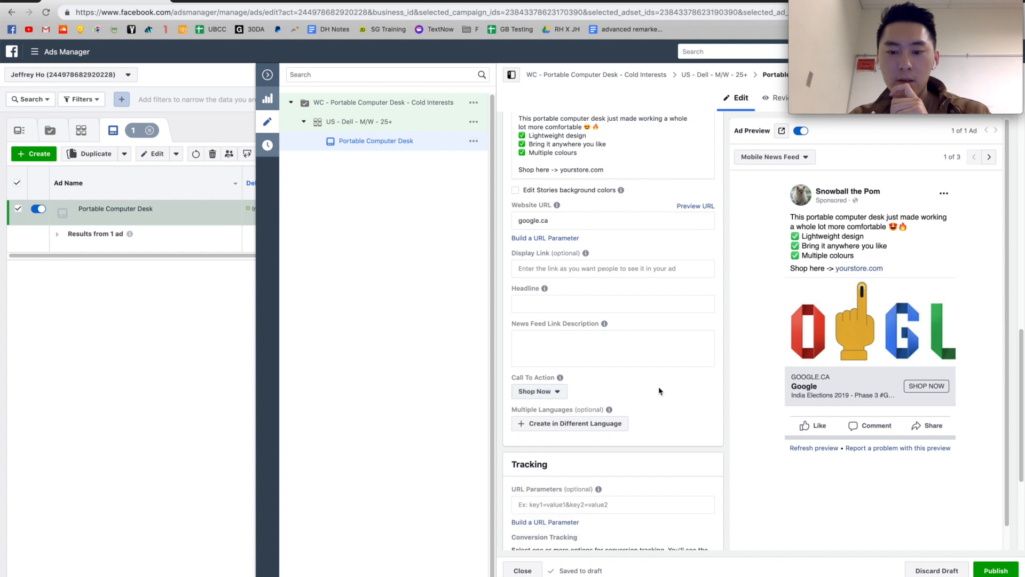
Examine the Facebook Pixel conversion tracking settings and recheck the ad's creative settings and format options.
{"action": "scroll", "coordinate": [659, 392], "scroll_direction": "down", "scroll_amount": 4}
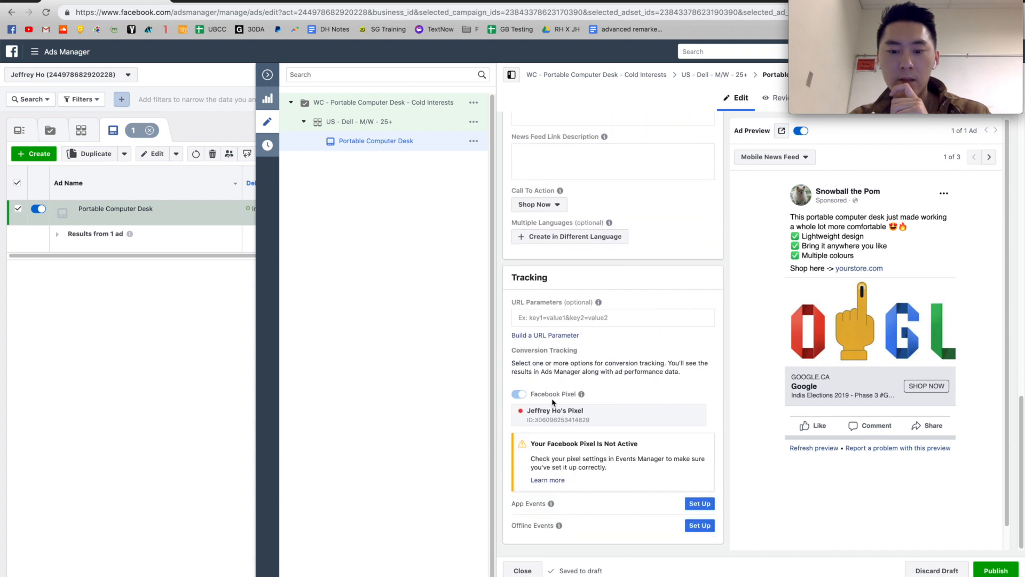
{"action": "scroll", "coordinate": [575, 415], "scroll_direction": "up", "scroll_amount": 1}
{"action": "scroll", "coordinate": [575, 415], "scroll_direction": "down", "scroll_amount": 1}
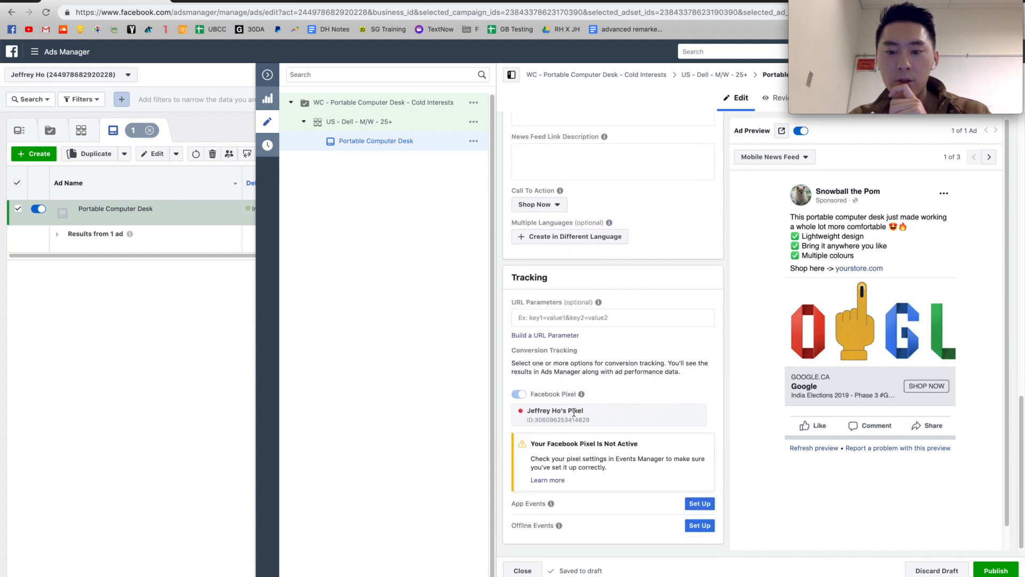
{"action": "scroll", "coordinate": [570, 430], "scroll_direction": "up", "scroll_amount": 8}
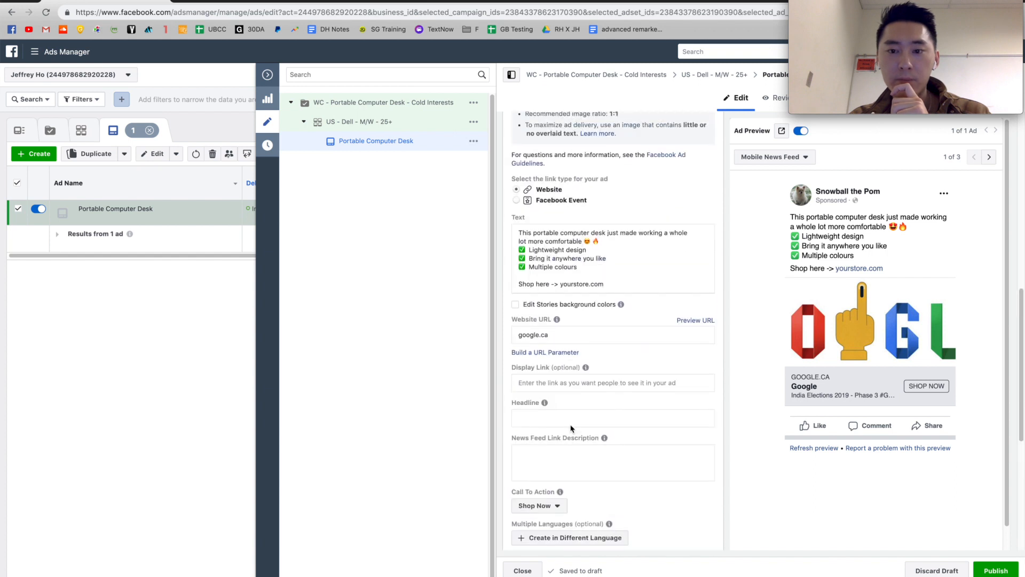
{"action": "scroll", "coordinate": [570, 428], "scroll_direction": "down", "scroll_amount": 1}
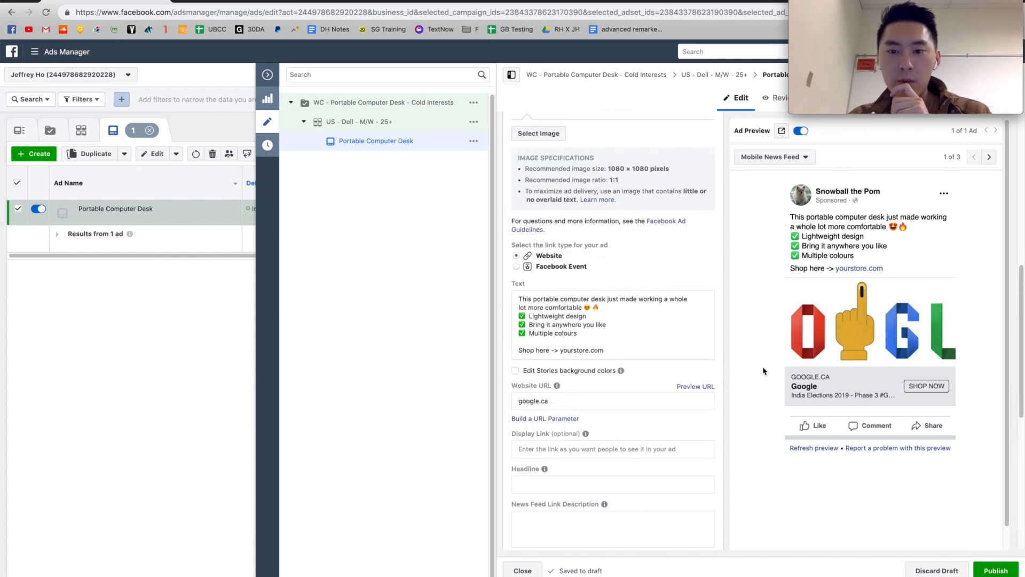
{"action": "scroll", "coordinate": [556, 196], "scroll_direction": "up", "scroll_amount": 3}
{"action": "scroll", "coordinate": [556, 197], "scroll_direction": "up", "scroll_amount": 1}
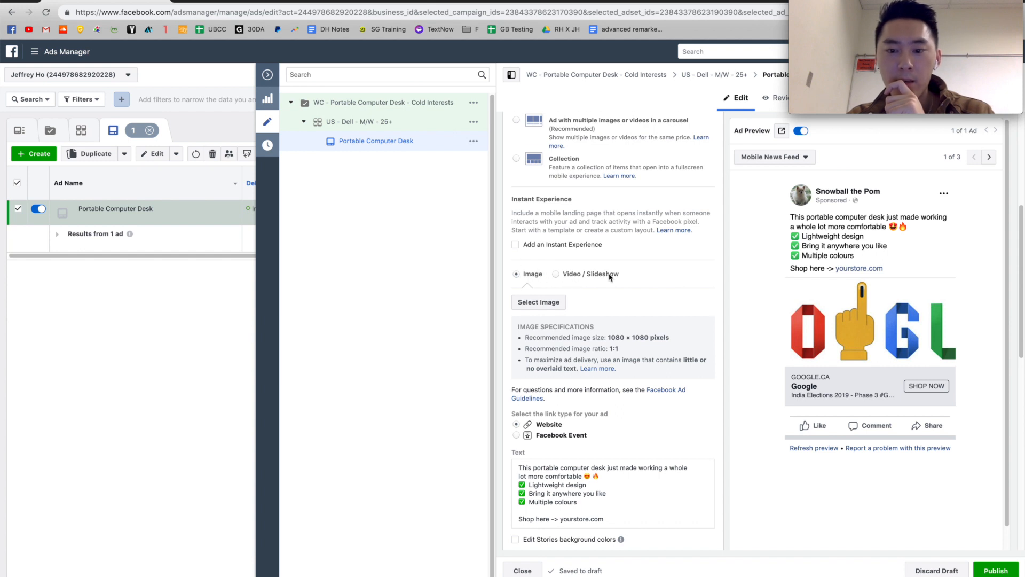
{"action": "scroll", "coordinate": [610, 277], "scroll_direction": "up", "scroll_amount": 2}
{"action": "scroll", "coordinate": [611, 277], "scroll_direction": "up", "scroll_amount": 1}
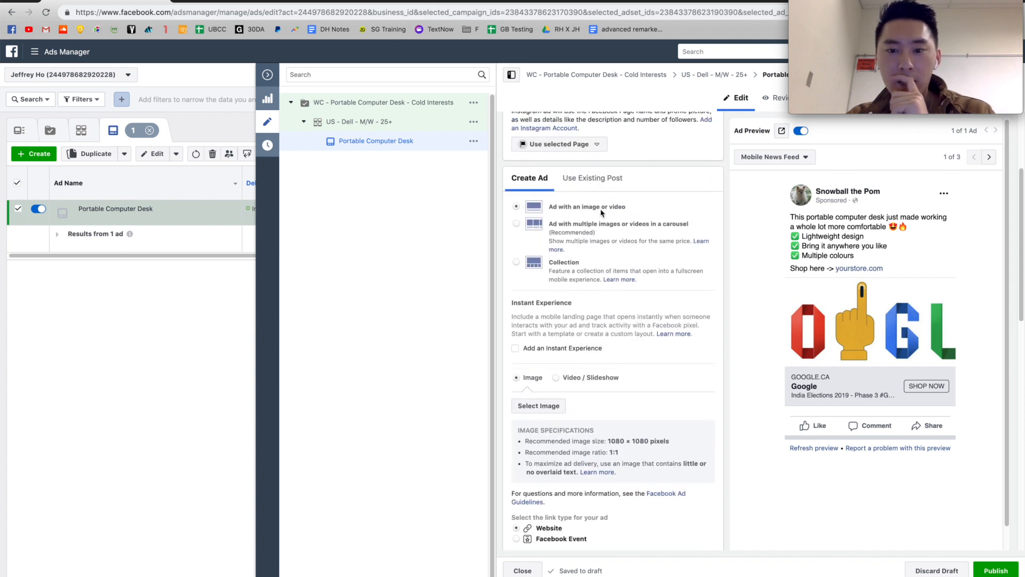
Switch the ad to using an existing post and open the post ID entry.
{"action": "left_click", "coordinate": [593, 181]}
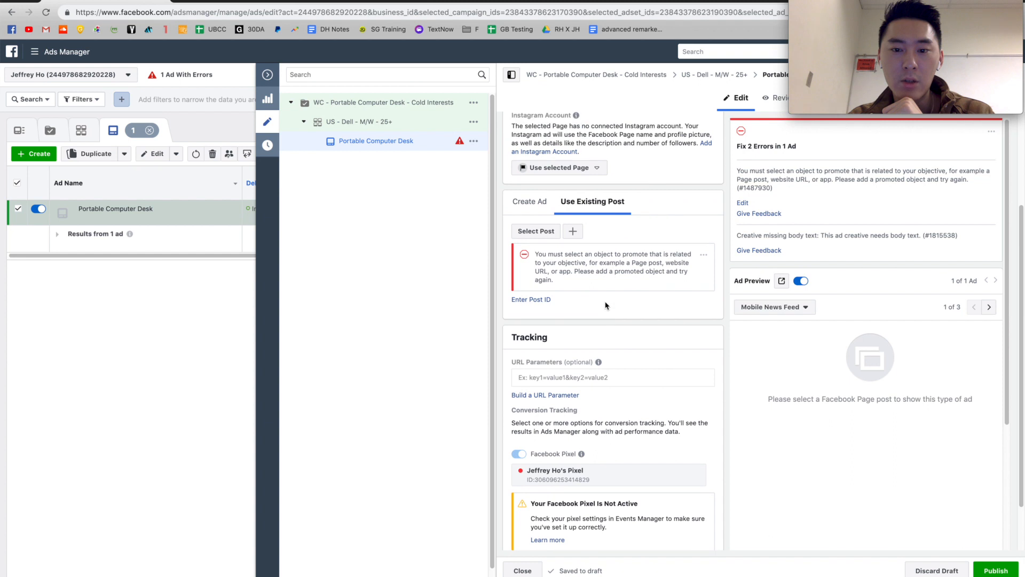
{"action": "left_click", "coordinate": [531, 300]}
{"action": "left_click", "coordinate": [541, 306]}
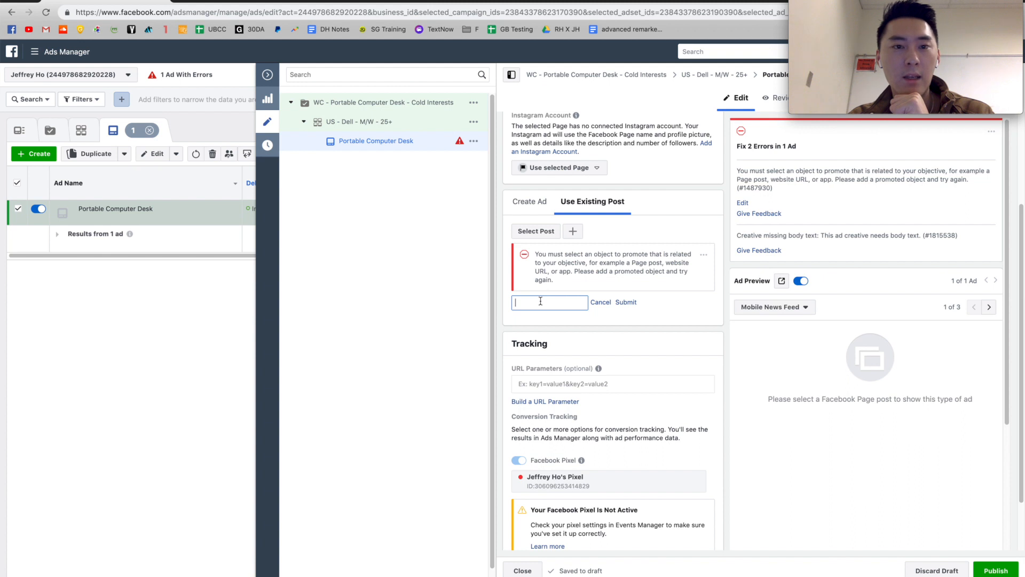
Switch to Page Posts and open the details of the "test here" ads post.
{"action": "left_click", "coordinate": [242, 2]}
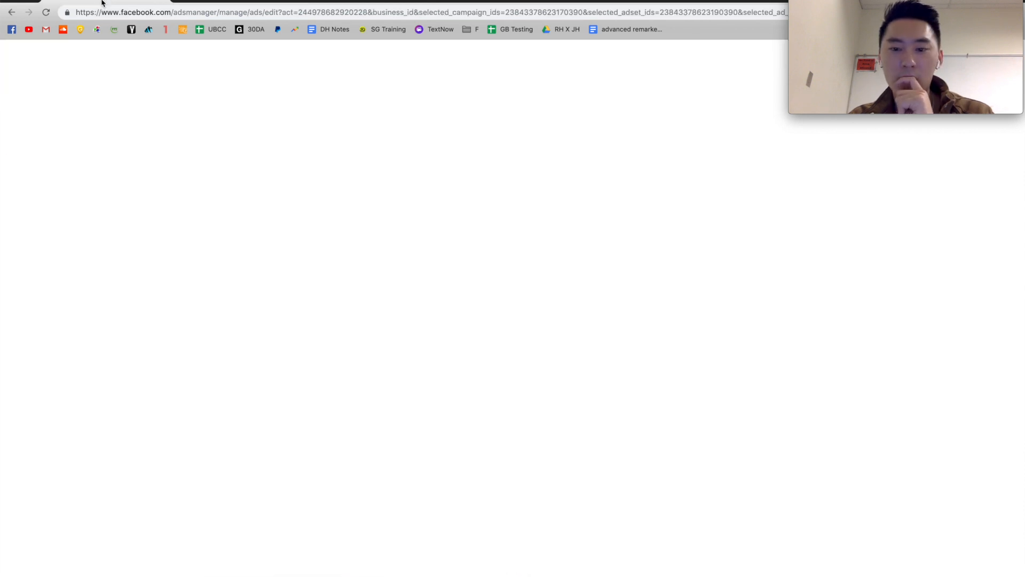
{"action": "scroll", "coordinate": [554, 168], "scroll_direction": "up", "scroll_amount": 3}
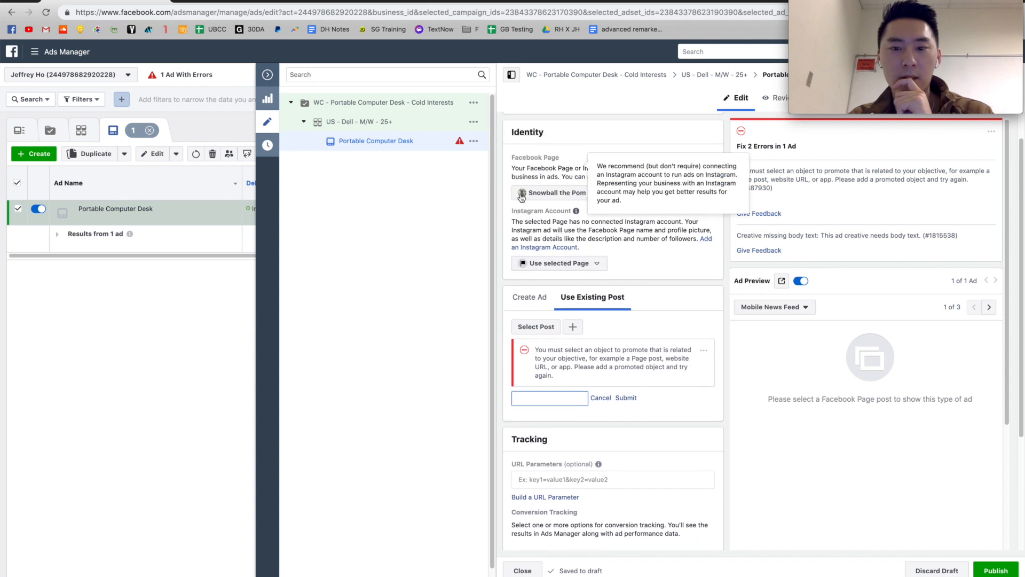
{"action": "left_click", "coordinate": [253, 2]}
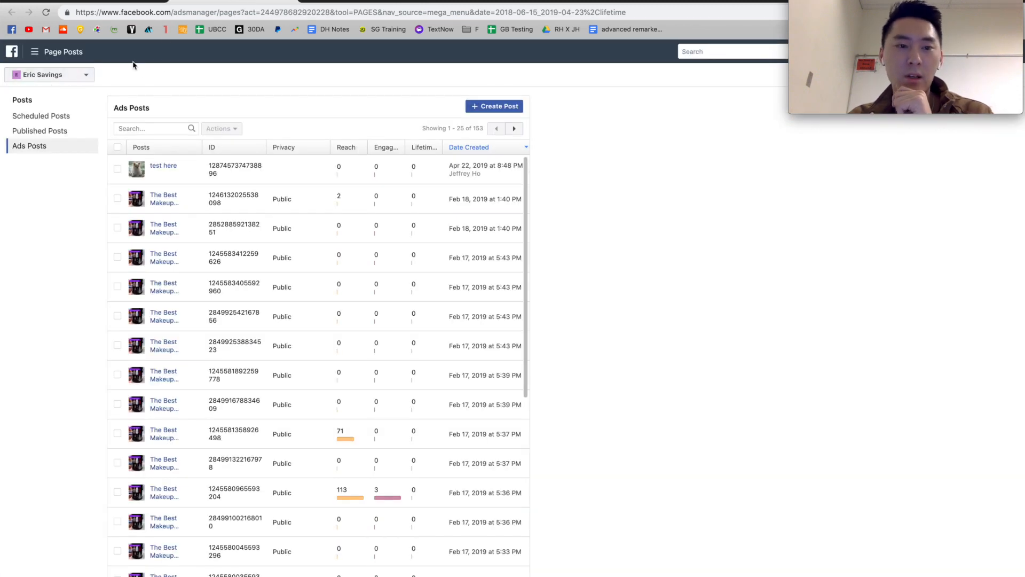
{"action": "left_click", "coordinate": [184, 175]}
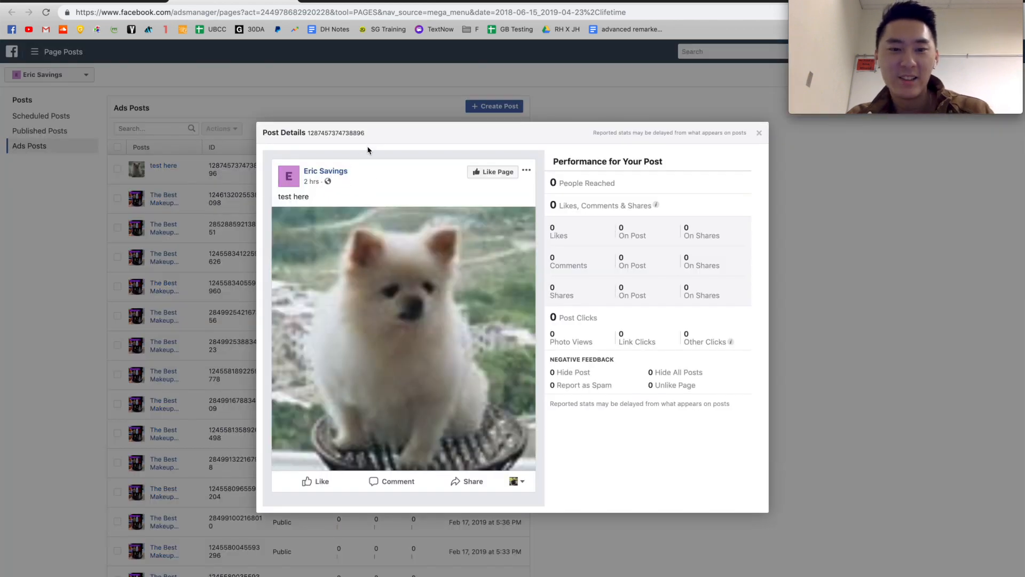
Copy the "test here" post's ID, try submitting it as the Portable Computer Desk ad's existing post, and close the ad editor.
{"action": "left_click_drag", "start_coordinate": [367, 134], "coordinate": [308, 140]}
{"action": "key", "text": "super+c"}
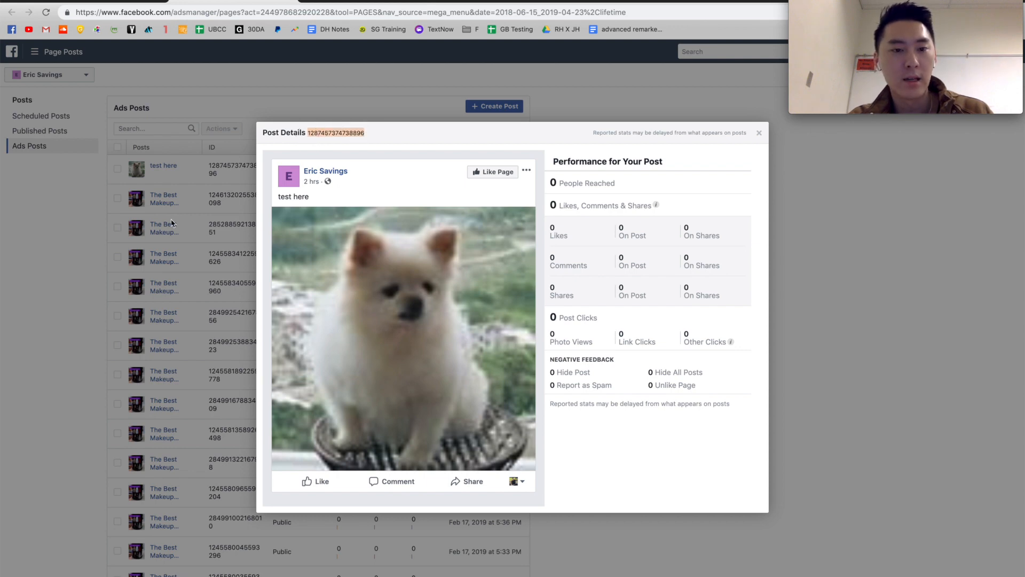
{"action": "left_click", "coordinate": [204, 190]}
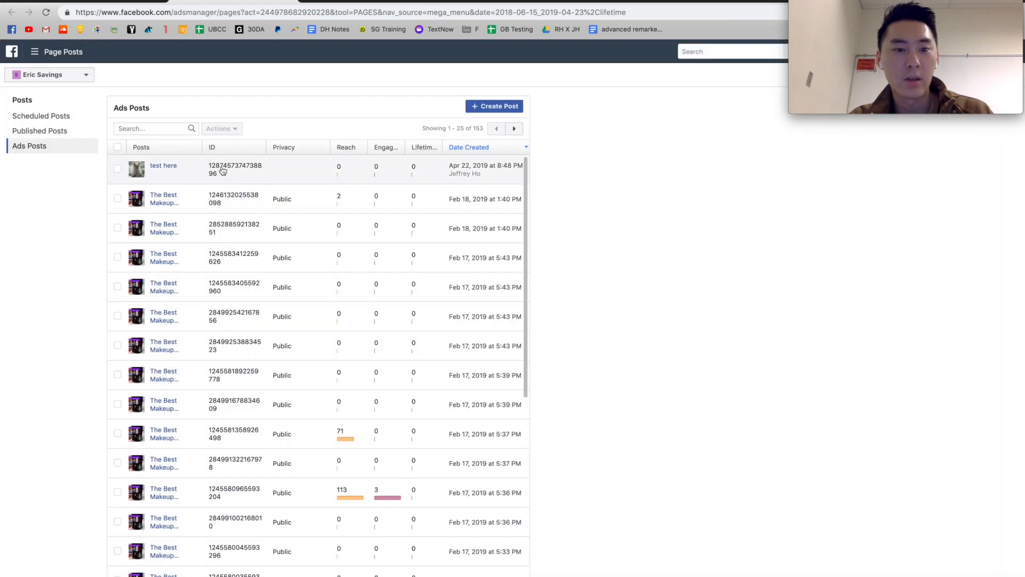
{"action": "left_click", "coordinate": [133, 3]}
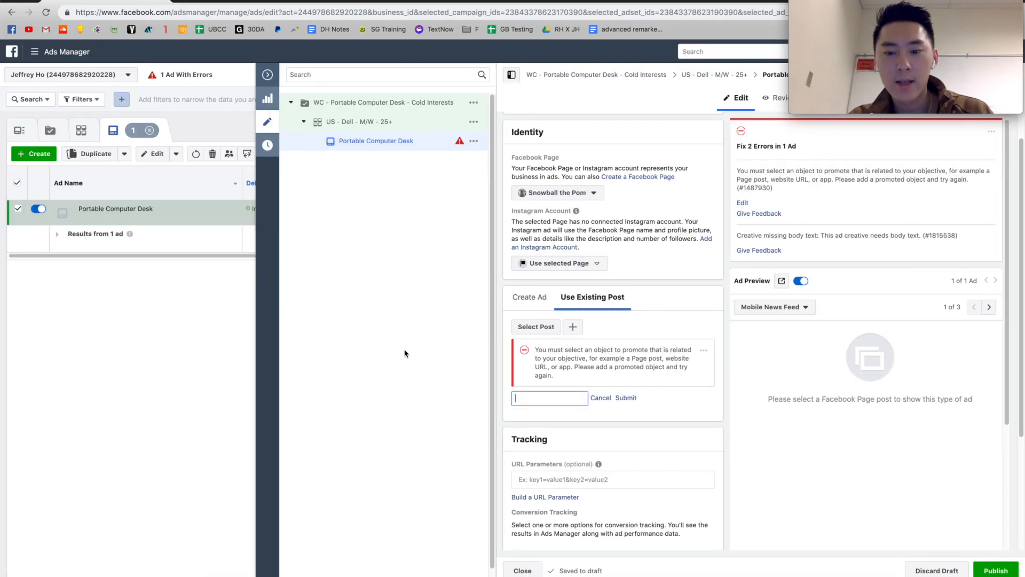
{"action": "key", "text": "super+v"}
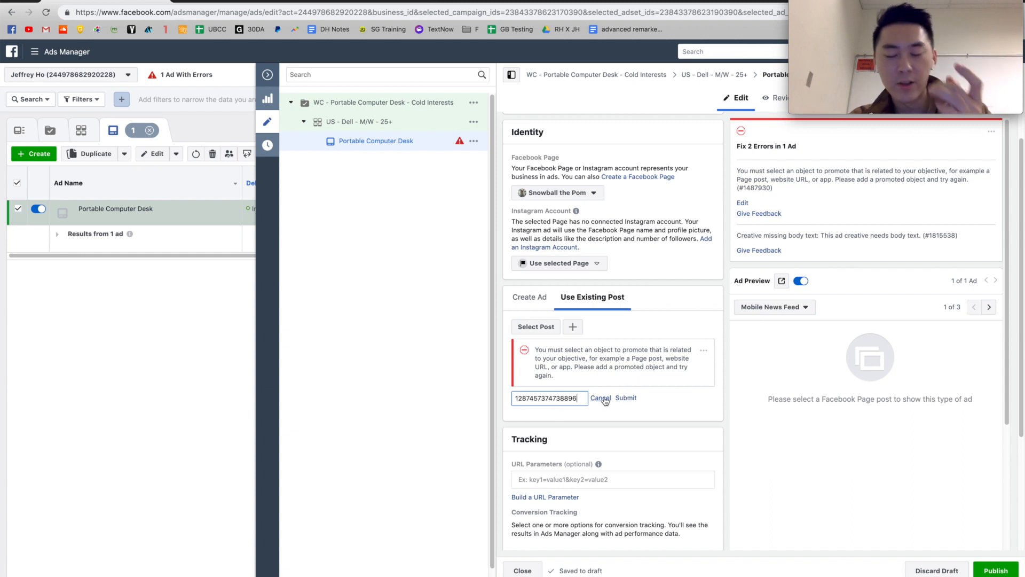
{"action": "left_click", "coordinate": [620, 399]}
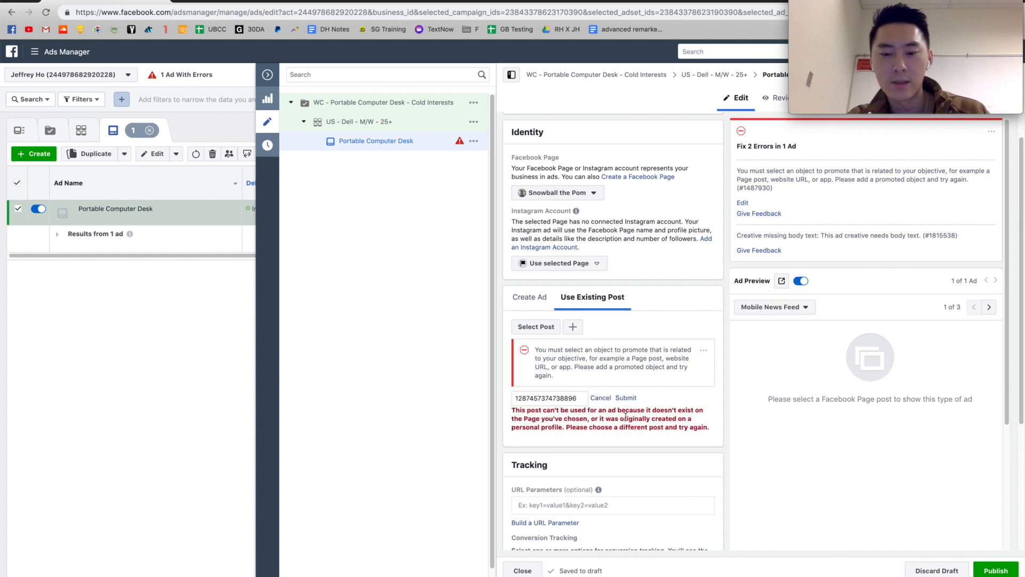
{"action": "left_click", "coordinate": [601, 399]}
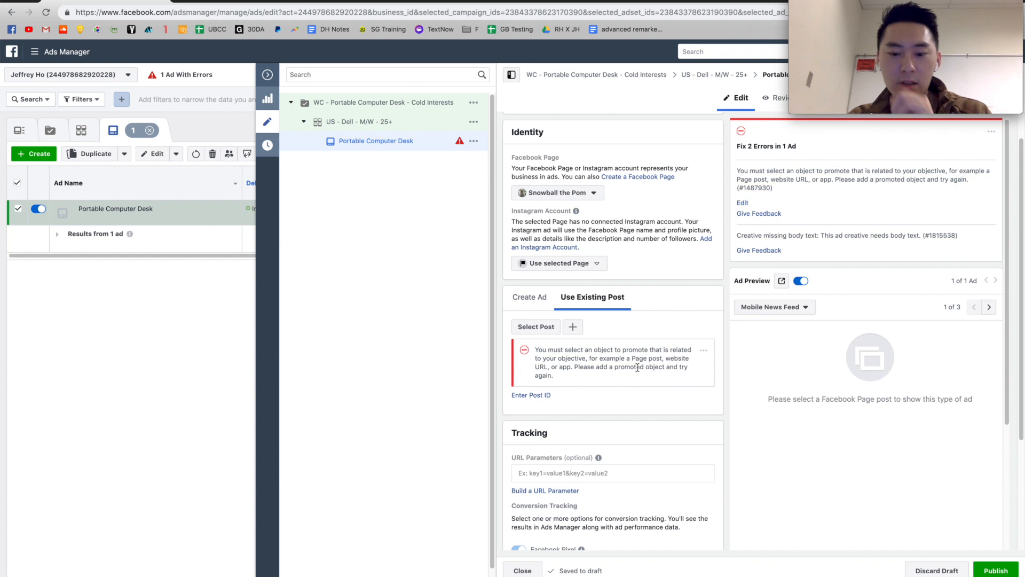
{"action": "scroll", "coordinate": [637, 367], "scroll_direction": "down", "scroll_amount": 3}
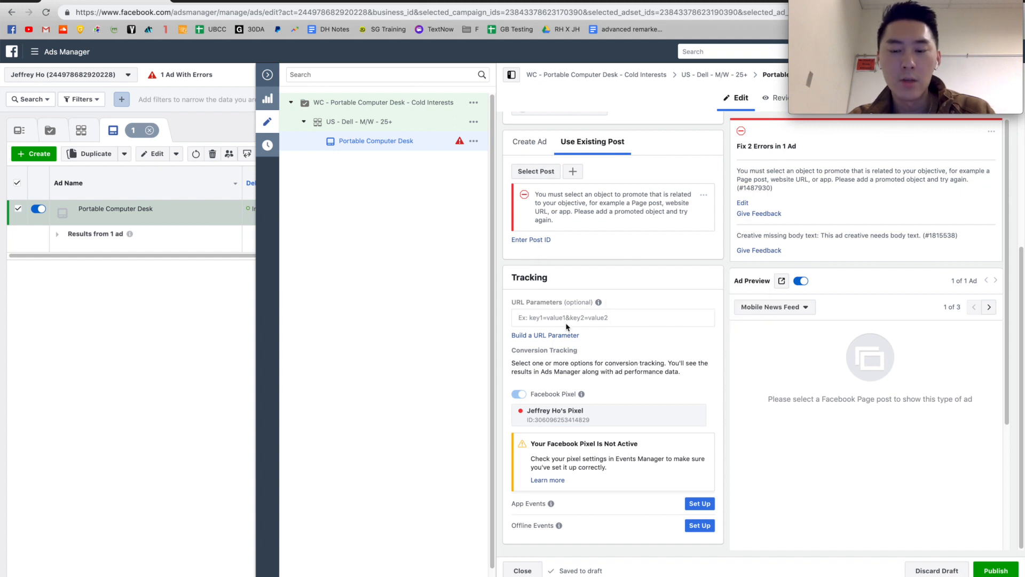
{"action": "scroll", "coordinate": [566, 327], "scroll_direction": "up", "scroll_amount": 3}
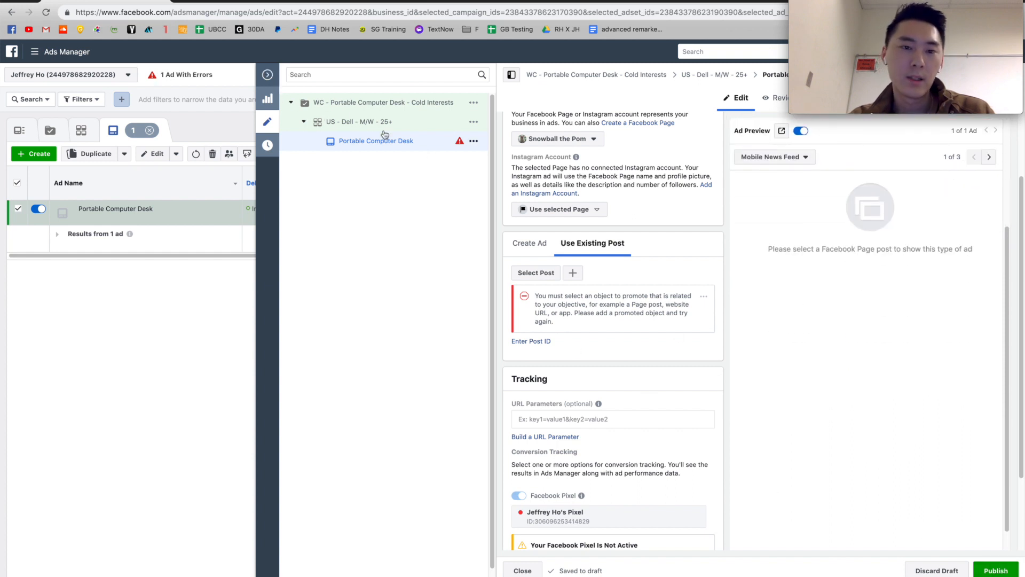
{"action": "left_click", "coordinate": [267, 74]}
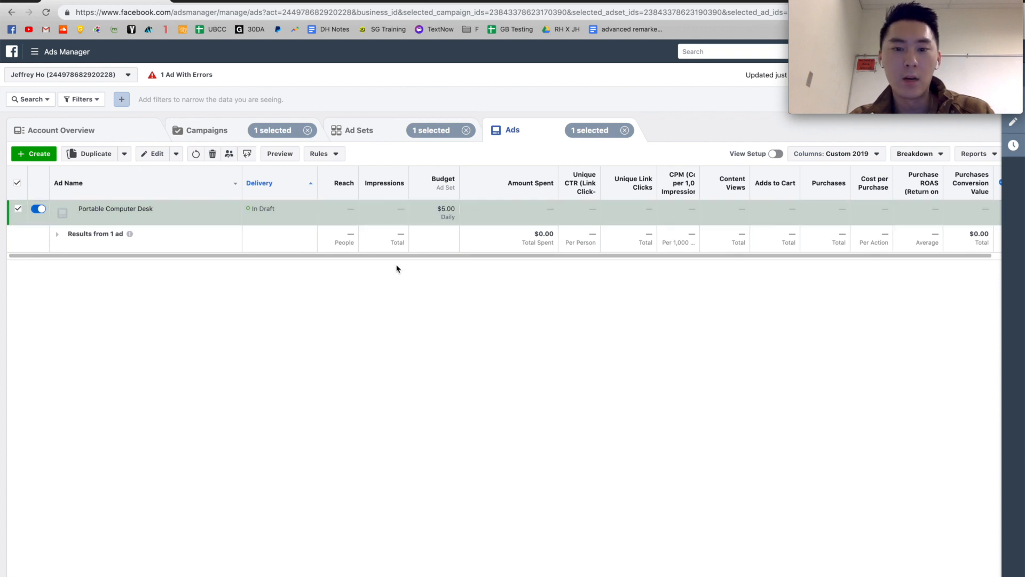
{"action": "mouse_move", "coordinate": [138, 222]}
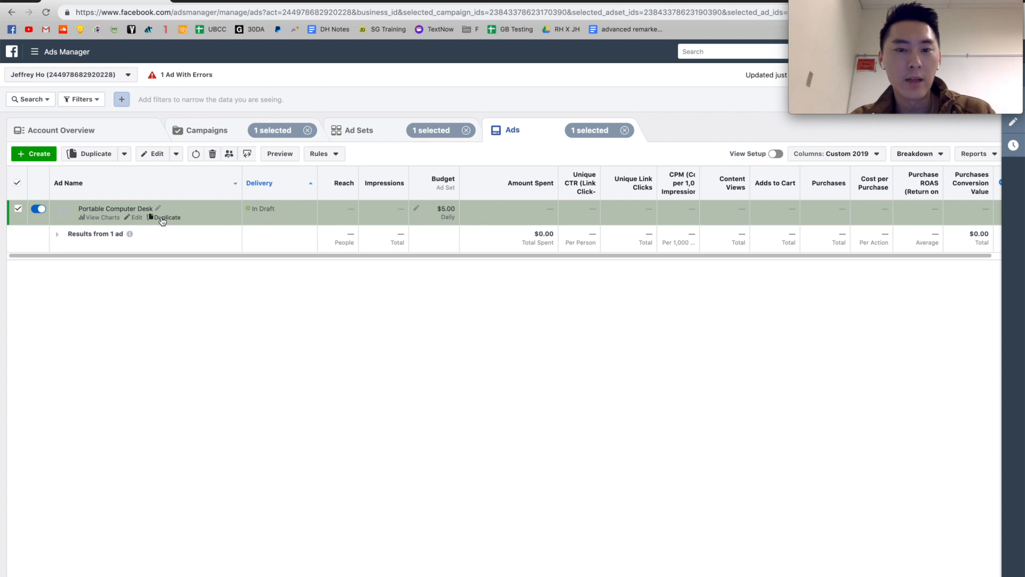
{"action": "left_click", "coordinate": [162, 219]}
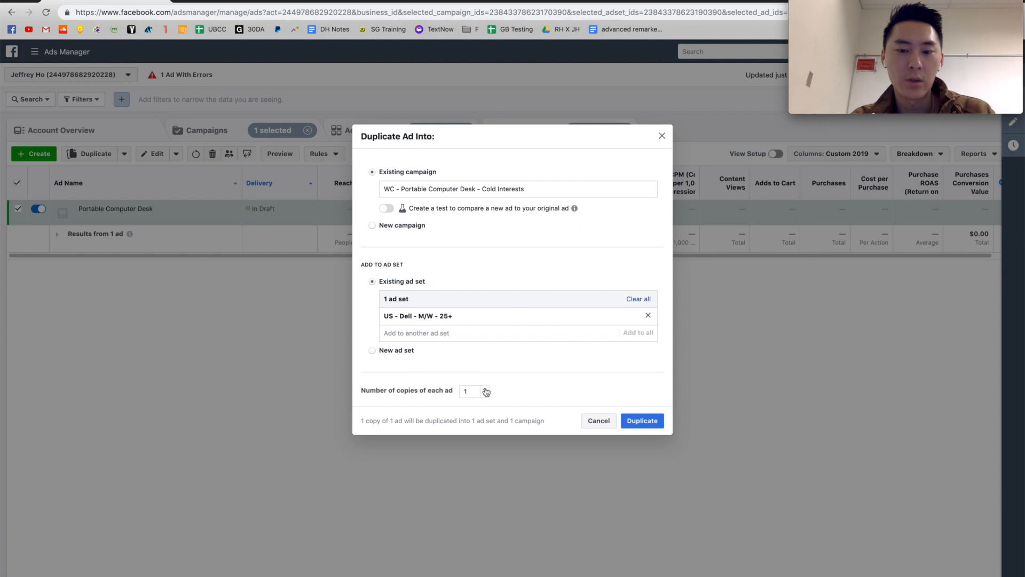
{"action": "left_click", "coordinate": [597, 420]}
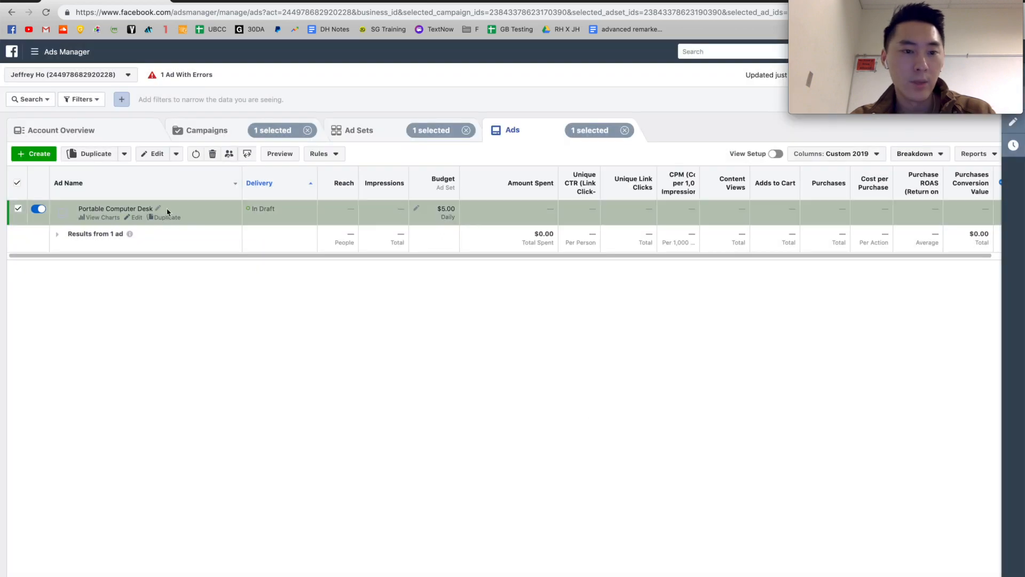
Duplicate the Portable Computer Desk ad into its existing campaign and ad set with 4 copies.
{"action": "left_click", "coordinate": [92, 153]}
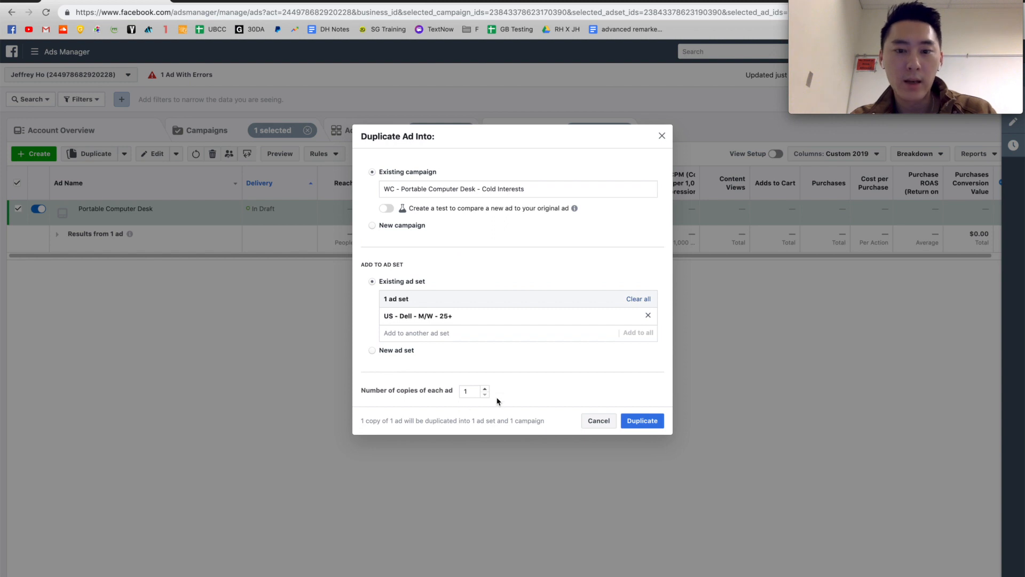
{"action": "left_click", "coordinate": [486, 389]}
{"action": "left_click", "coordinate": [486, 390]}
{"action": "left_click", "coordinate": [485, 390]}
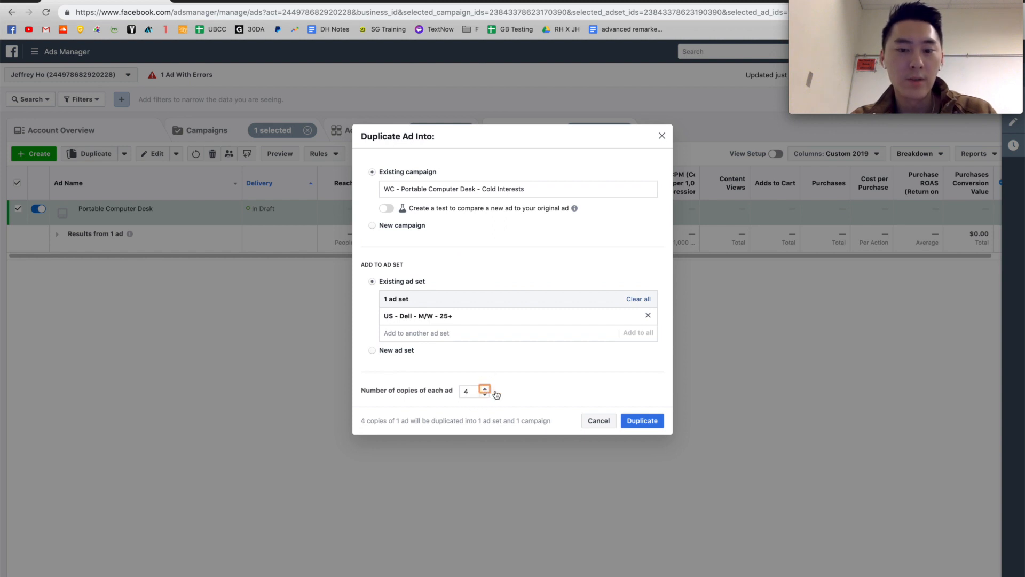
{"action": "left_click", "coordinate": [640, 422]}
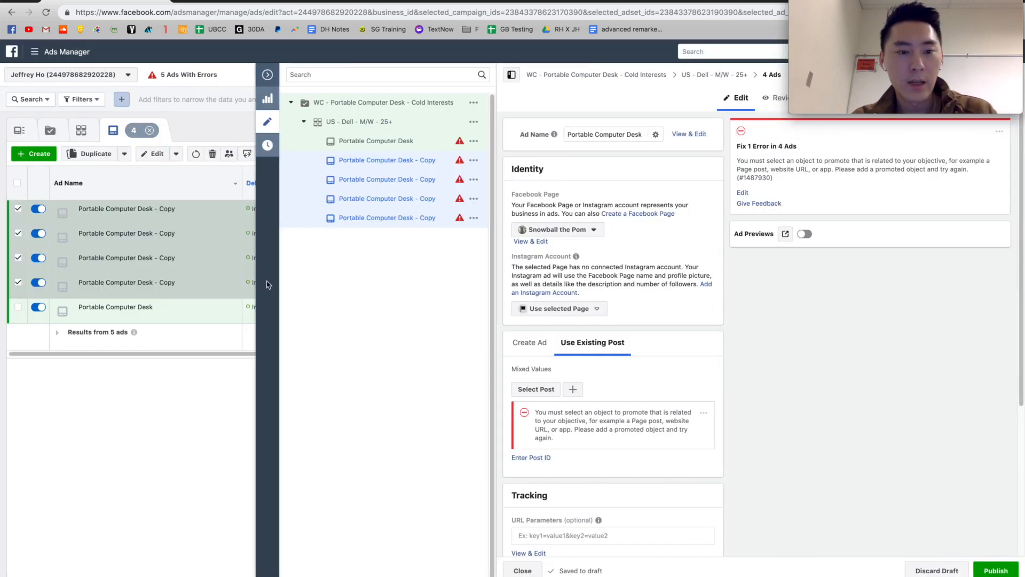
Clear the ad selection and duplicate the "US - Dell - M/W - 25+" ad set into its original campaign with 4 copies.
{"action": "left_click", "coordinate": [267, 75]}
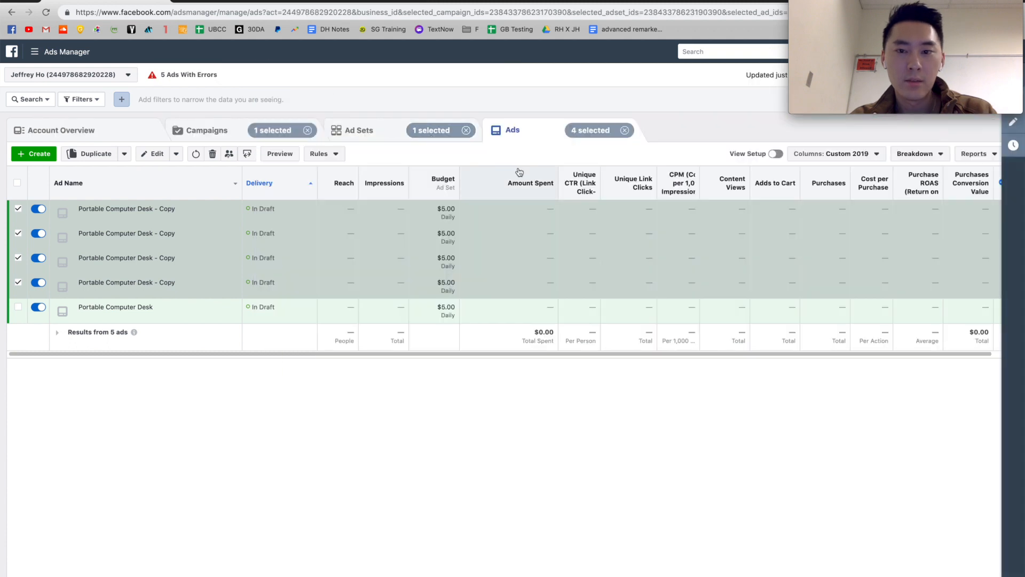
{"action": "left_click", "coordinate": [357, 131]}
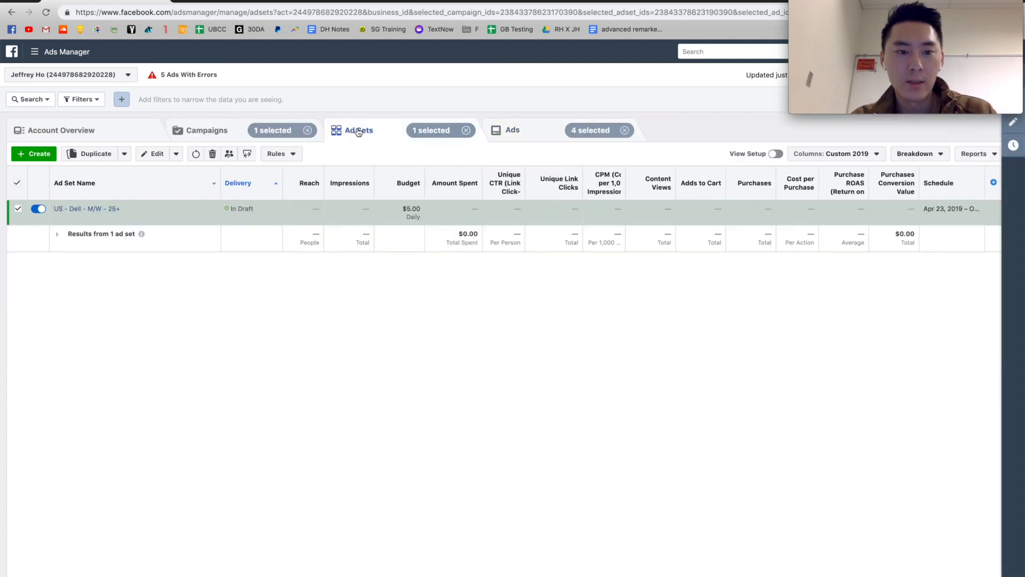
{"action": "left_click", "coordinate": [467, 131]}
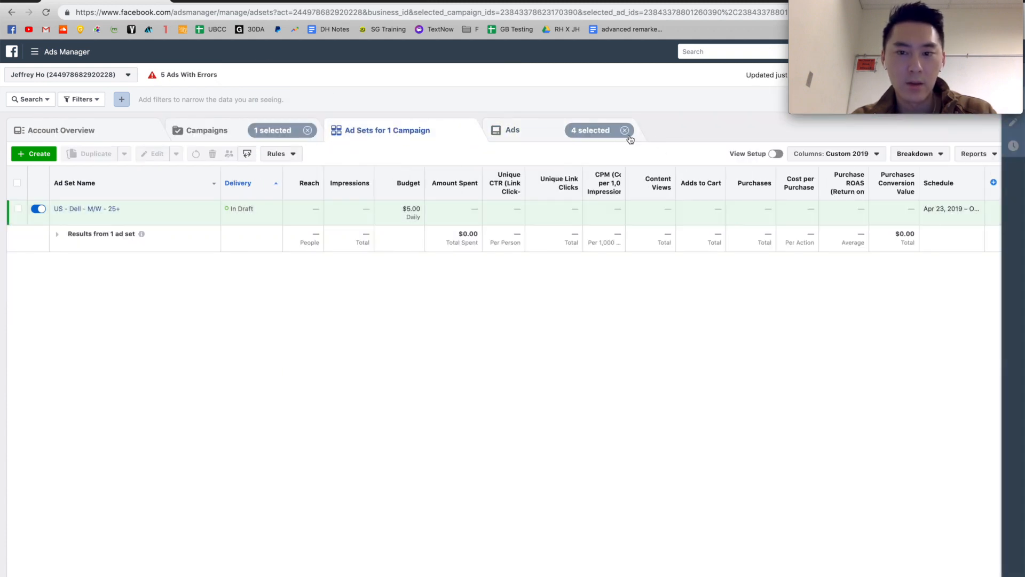
{"action": "left_click", "coordinate": [625, 133]}
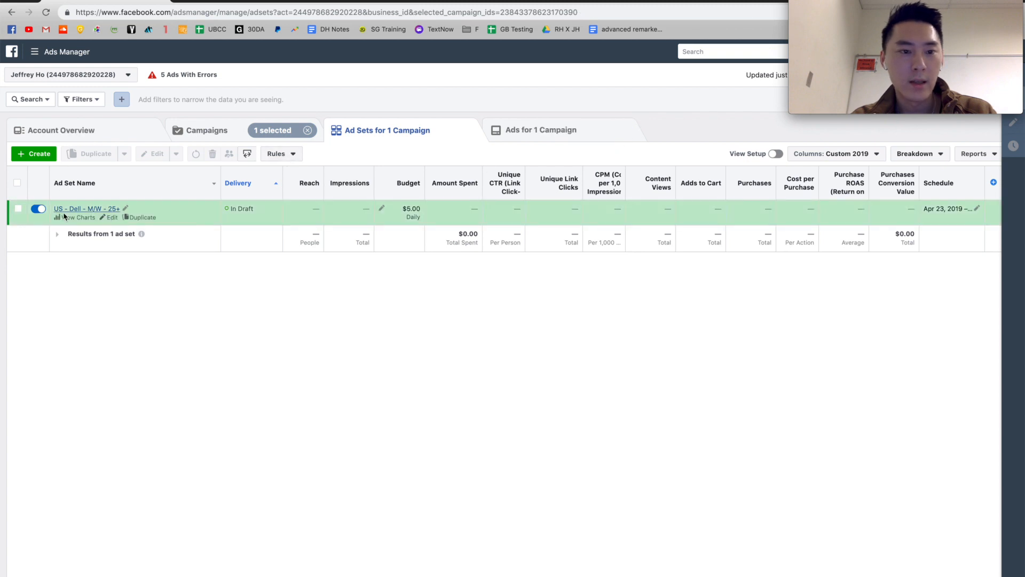
{"action": "left_click", "coordinate": [21, 209]}
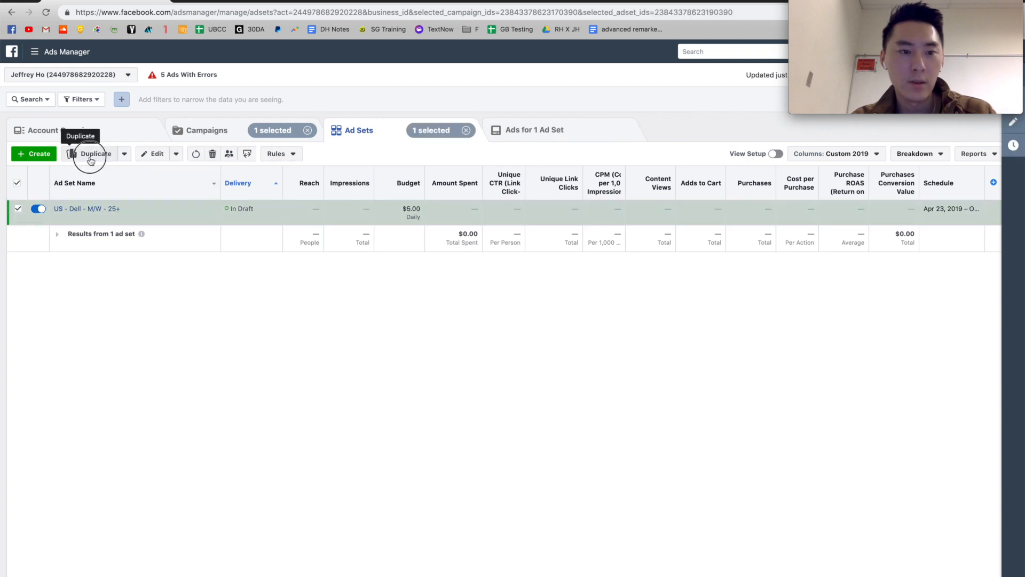
{"action": "left_click", "coordinate": [91, 156]}
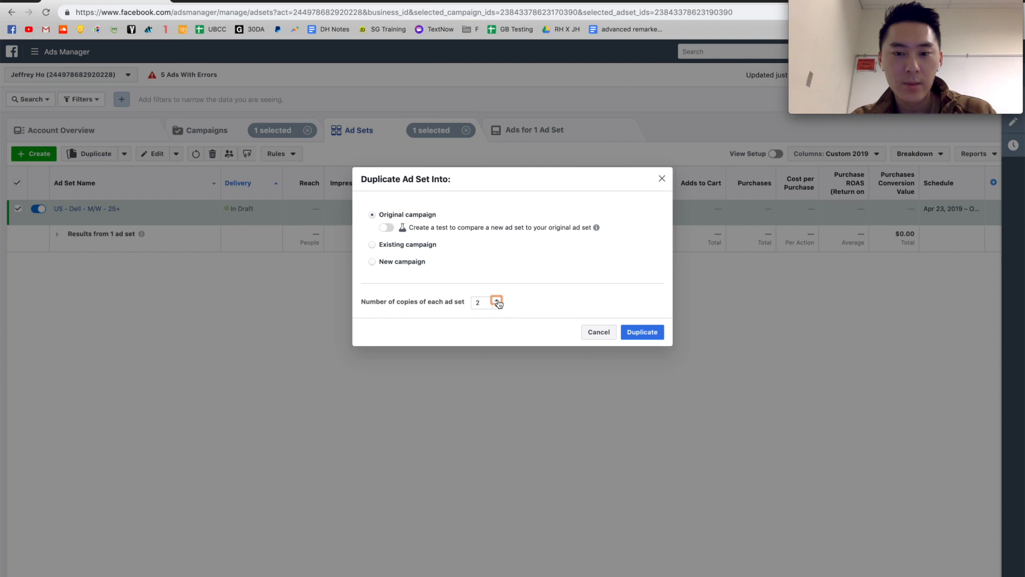
{"action": "left_click", "coordinate": [637, 335]}
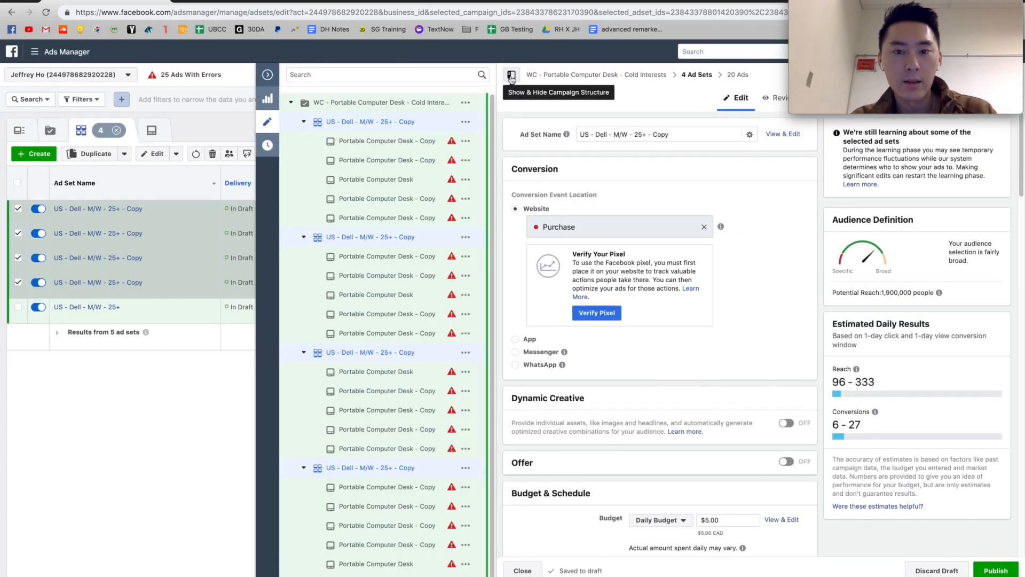
Reopen the four ad set copies for editing with the campaign structure hidden, and review their schedule, audience and detailed targeting.
{"action": "left_click", "coordinate": [506, 79]}
{"action": "left_click", "coordinate": [484, 76]}
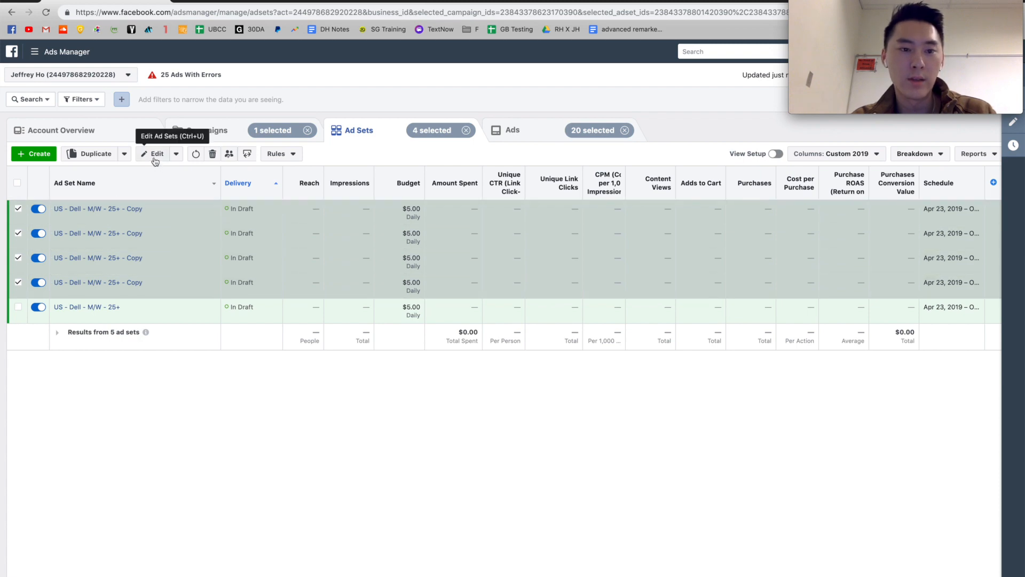
{"action": "left_click", "coordinate": [155, 159]}
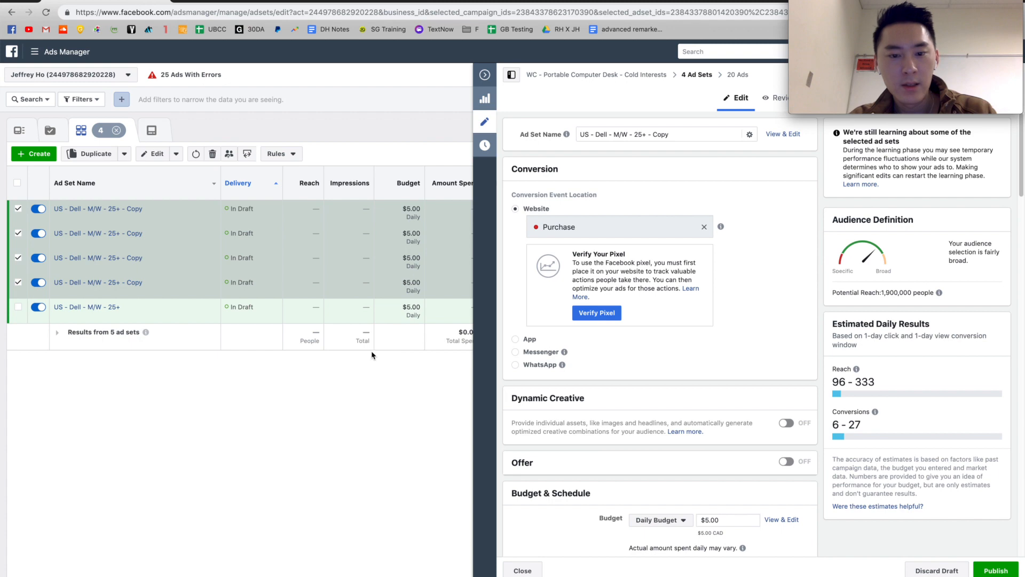
{"action": "scroll", "coordinate": [579, 354], "scroll_direction": "down", "scroll_amount": 5}
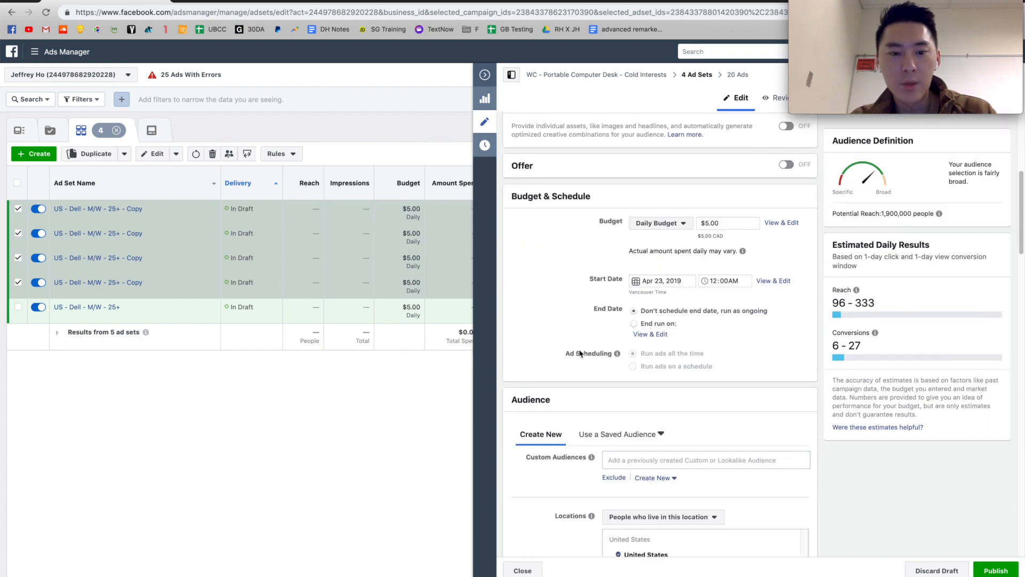
{"action": "scroll", "coordinate": [590, 374], "scroll_direction": "down", "scroll_amount": 6}
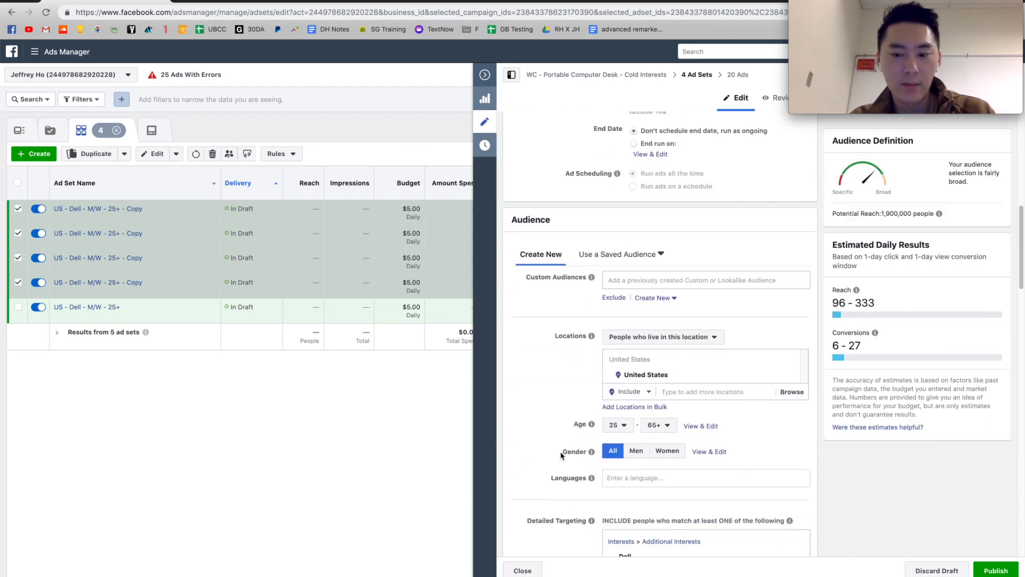
{"action": "scroll", "coordinate": [561, 455], "scroll_direction": "down", "scroll_amount": 3}
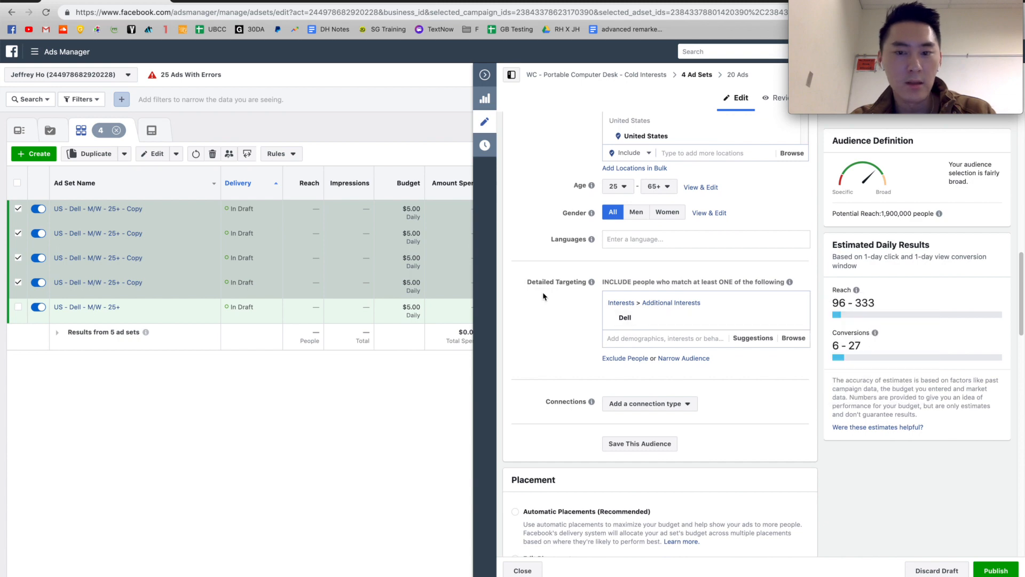
{"action": "scroll", "coordinate": [543, 297], "scroll_direction": "up", "scroll_amount": 2}
{"action": "scroll", "coordinate": [543, 297], "scroll_direction": "up", "scroll_amount": 10}
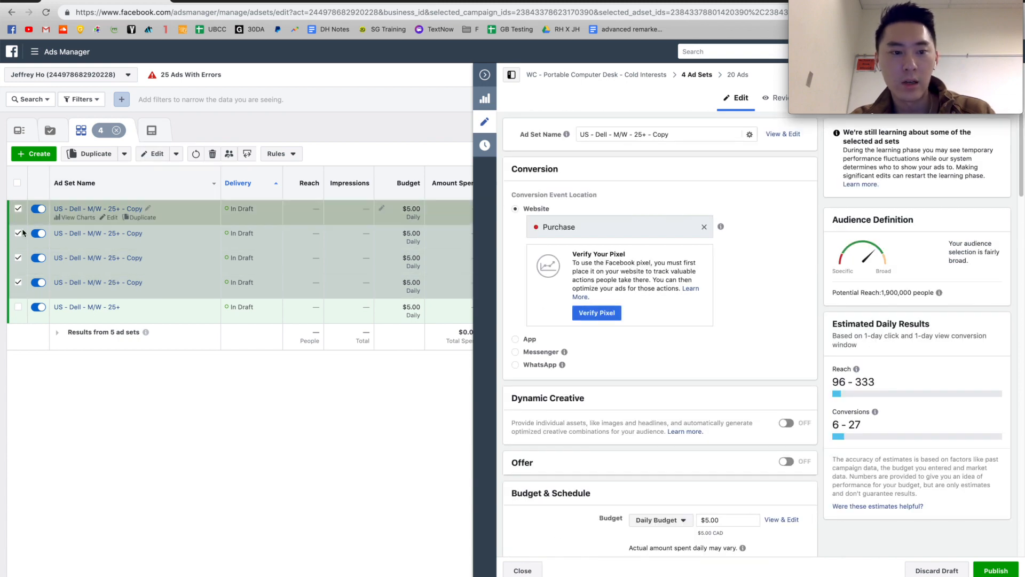
Rename the first two ad set copies "US - Interest 1 - M/W - 25+ - Copy" and "US - Interest 2 - M/W - 25+ - Copy".
{"action": "left_click", "coordinate": [18, 281]}
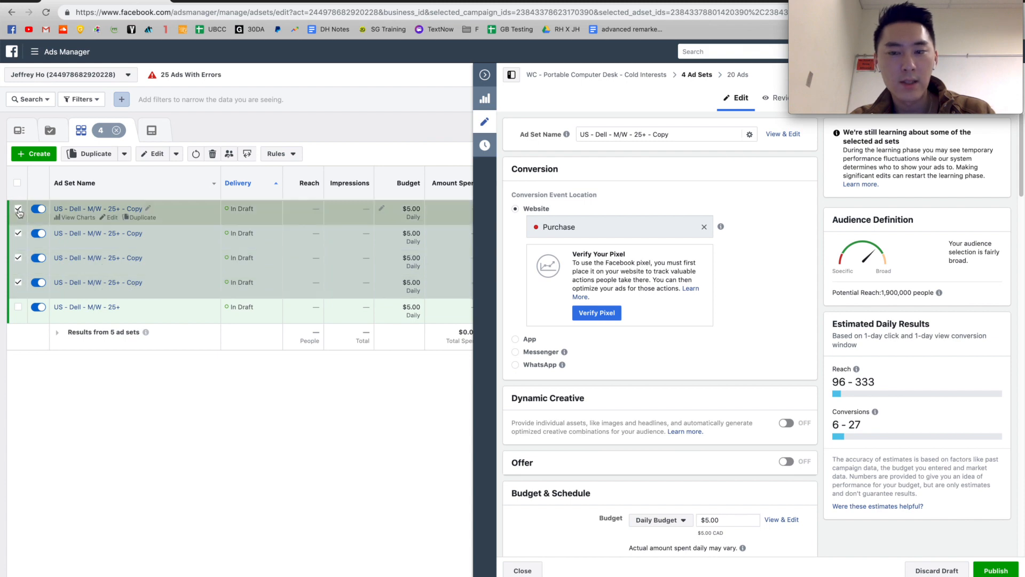
{"action": "left_click", "coordinate": [782, 134]}
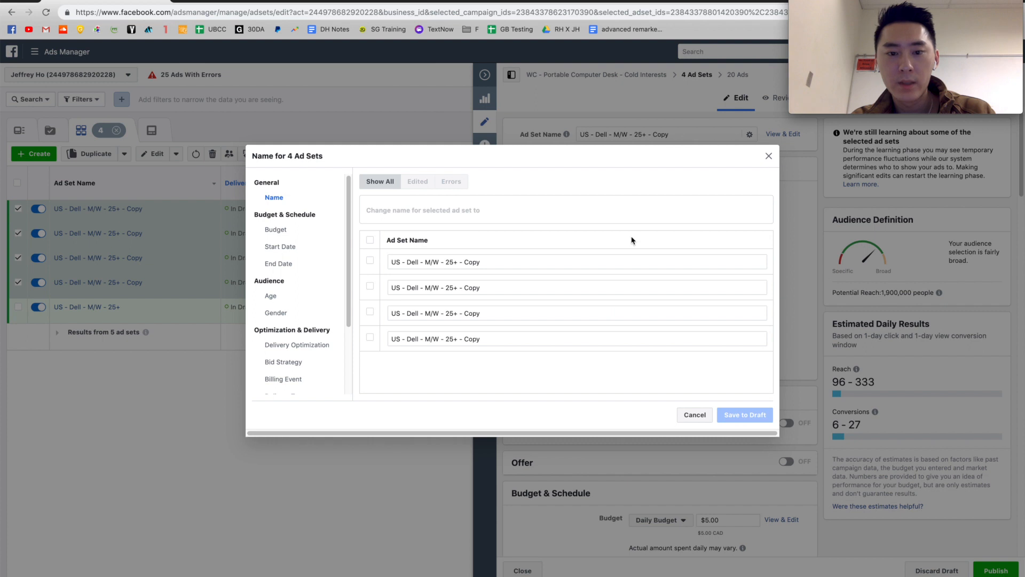
{"action": "double_click", "coordinate": [413, 262]}
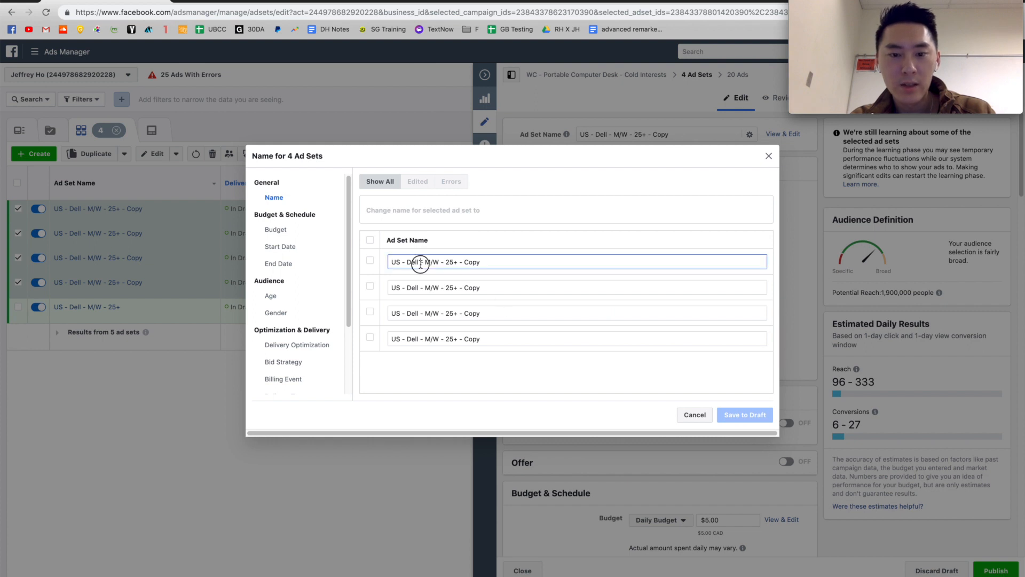
{"action": "key", "text": "BackSpace"}
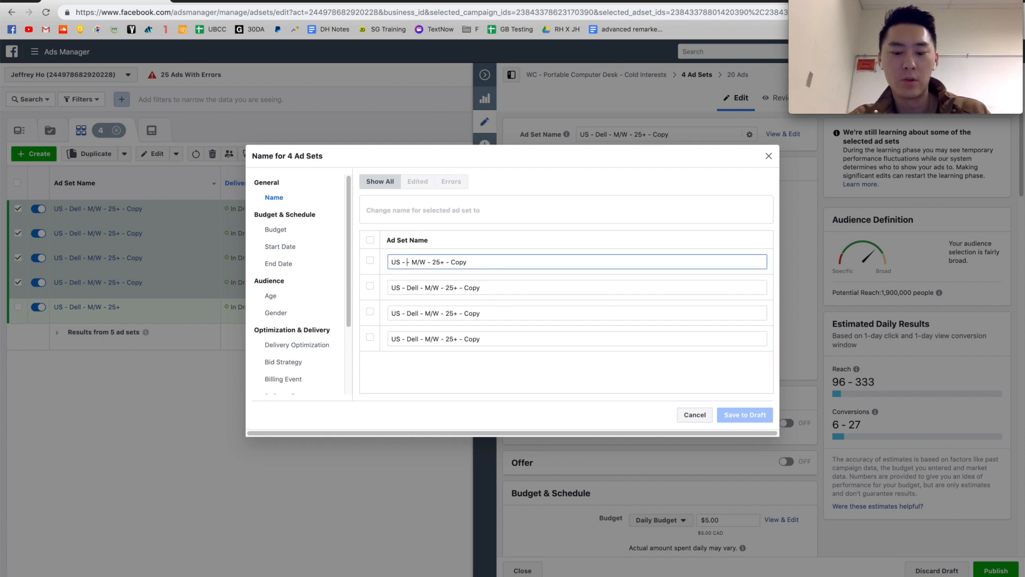
{"action": "type", "text": "Interest 1"}
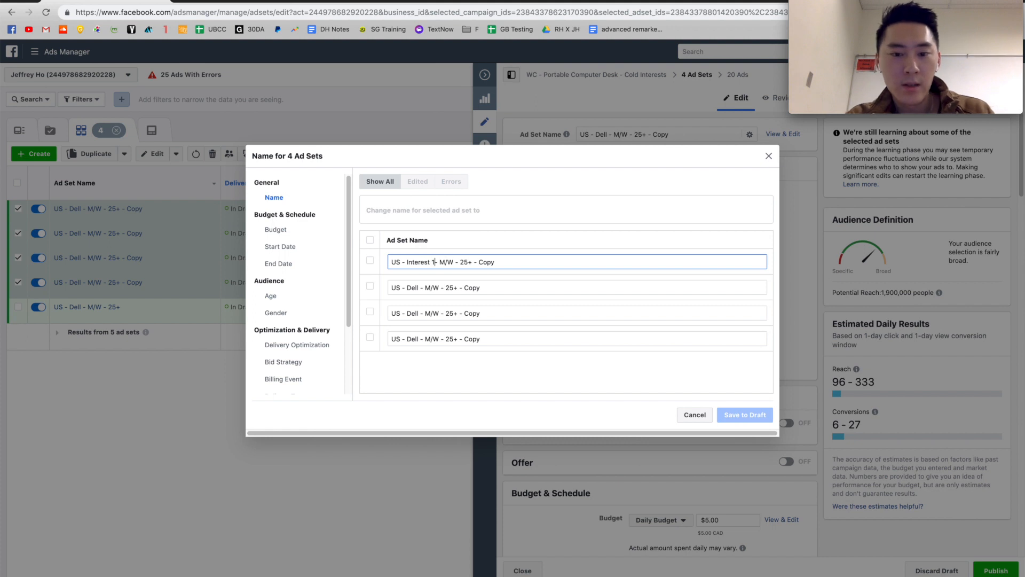
{"action": "double_click", "coordinate": [412, 288]}
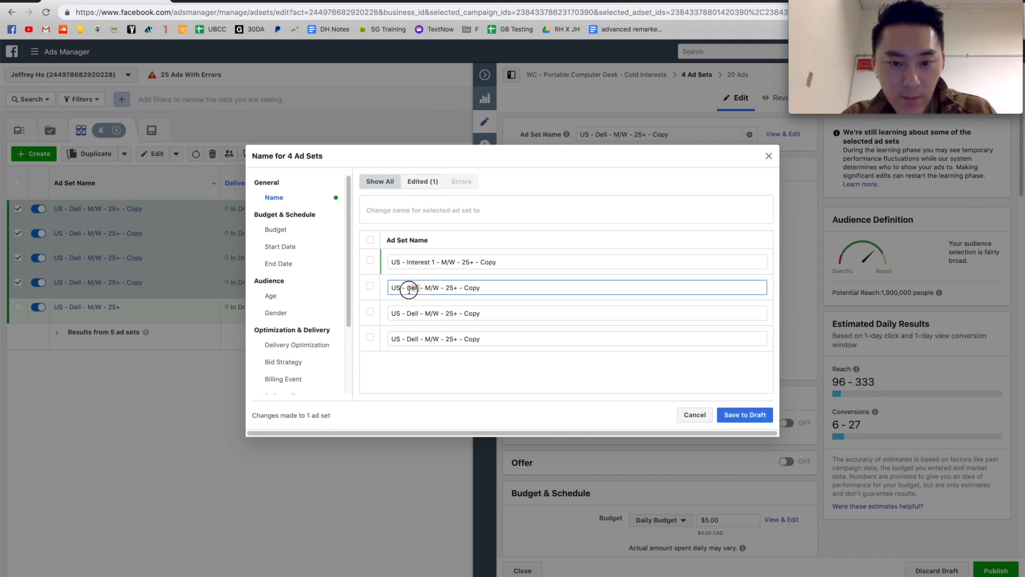
{"action": "key", "text": "BackSpace"}
{"action": "type", "text": "Interest 2"}
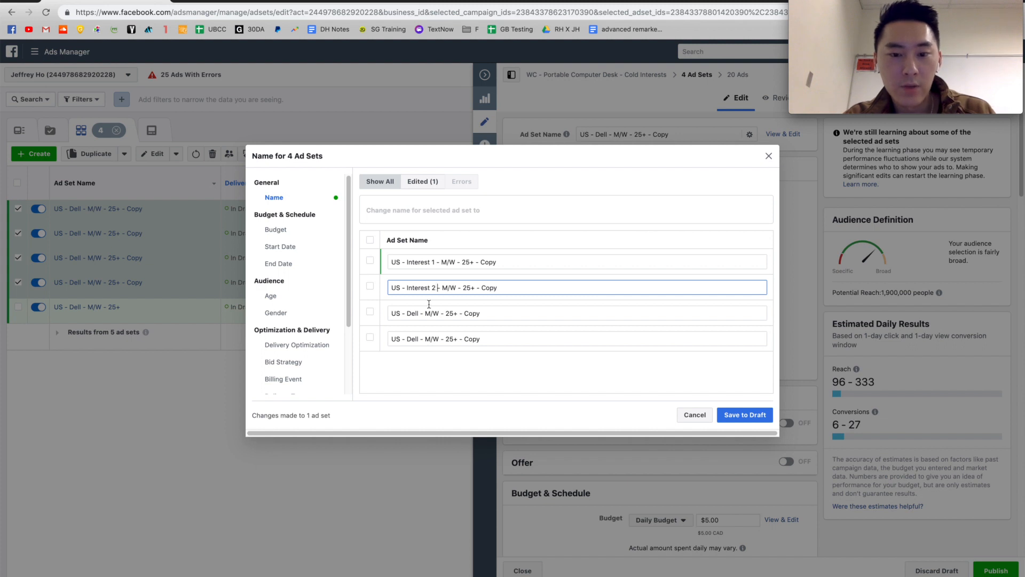
Rename the remaining two ad set copies "US - Interest 3 - M/W - 25+ - Copy" and "US - Interest 4 - M/W - 25+ - Copy", and save the names to draft.
{"action": "double_click", "coordinate": [412, 314]}
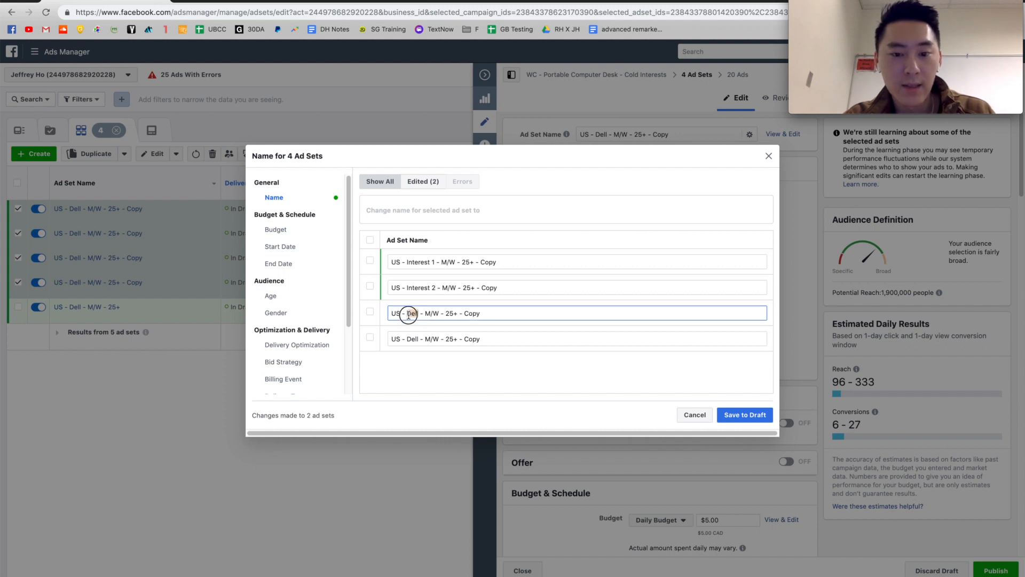
{"action": "key", "text": "super+v"}
{"action": "key", "text": "super+z"}
{"action": "type", "text": "Interest 3"}
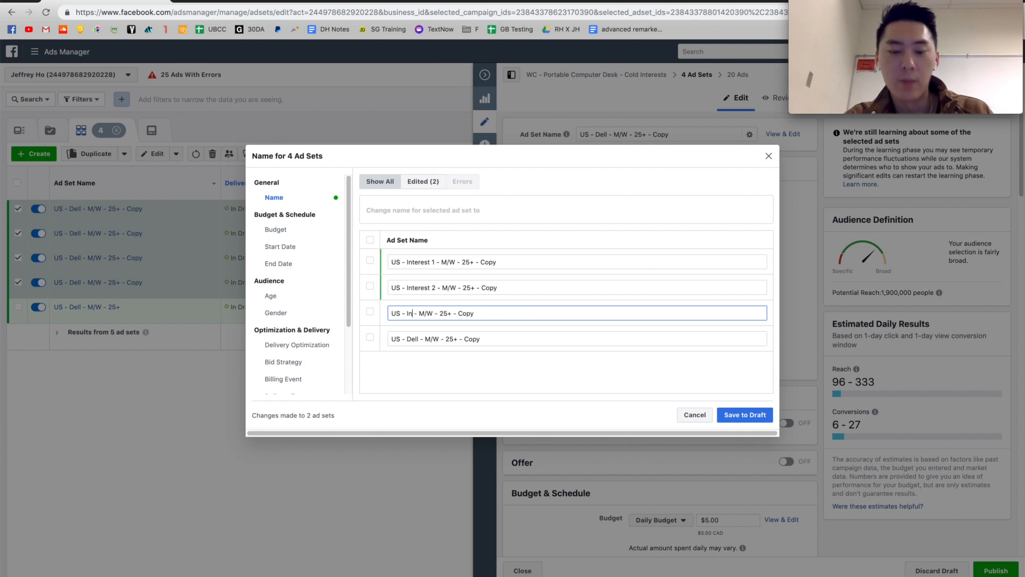
{"action": "double_click", "coordinate": [413, 340]}
{"action": "type", "text": "Interest 4"}
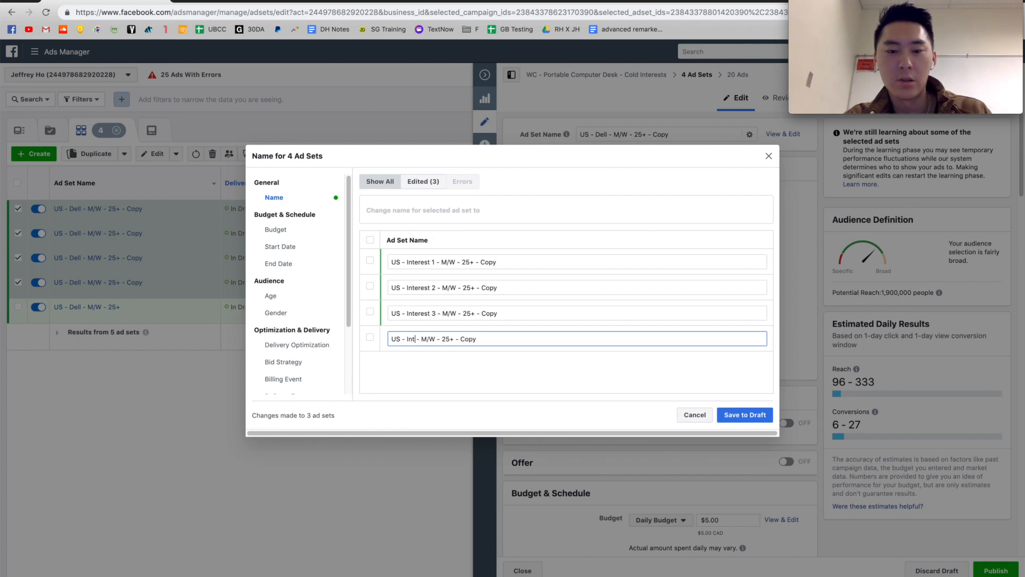
{"action": "left_click", "coordinate": [493, 379]}
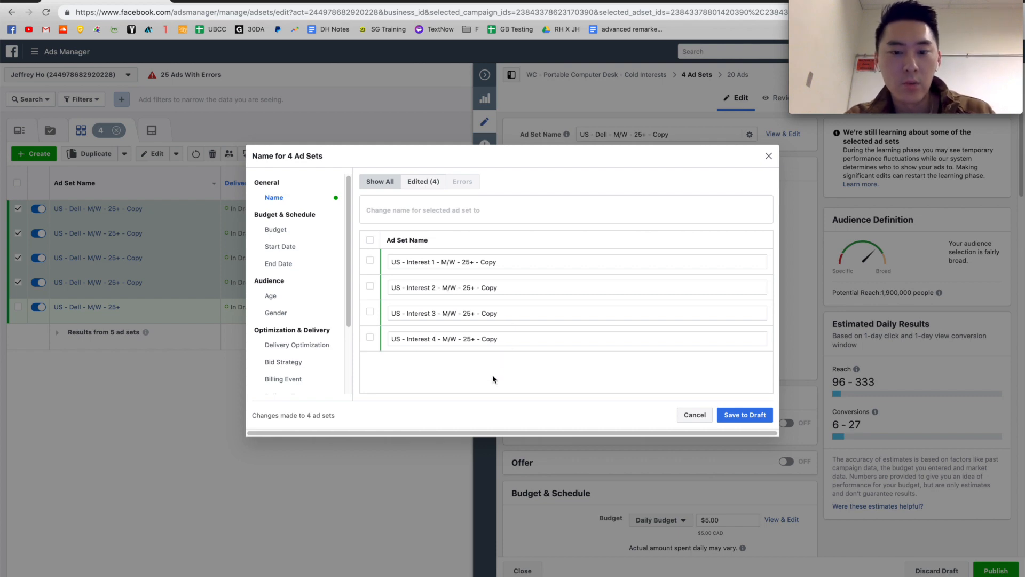
{"action": "left_click", "coordinate": [737, 414]}
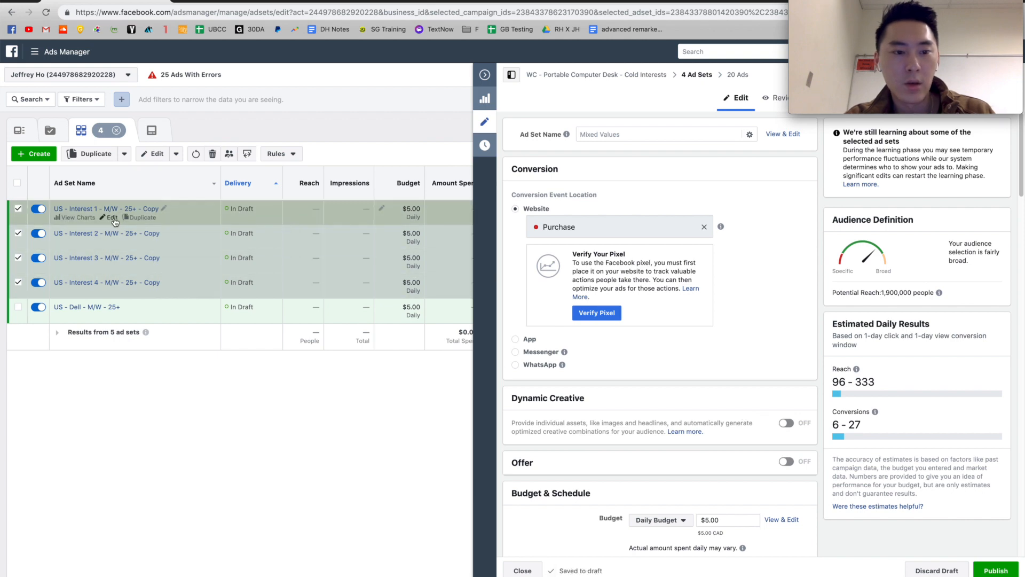
Replace the Dell interest with the suggested Lenovo interest in the detailed targeting of the "US - Interest 1" ad set copy.
{"action": "scroll", "coordinate": [764, 309], "scroll_direction": "down", "scroll_amount": 5}
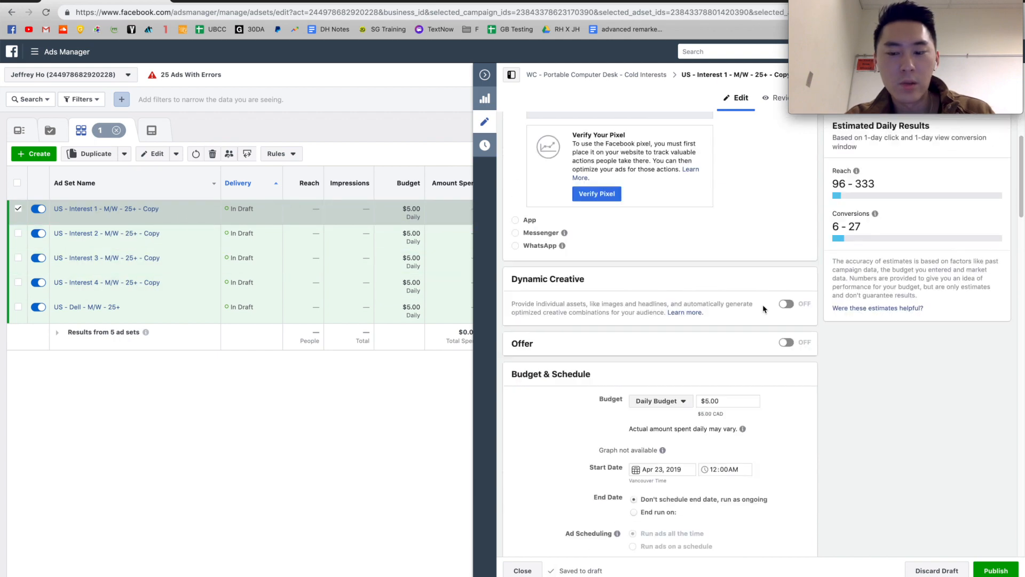
{"action": "scroll", "coordinate": [763, 310], "scroll_direction": "up", "scroll_amount": 5}
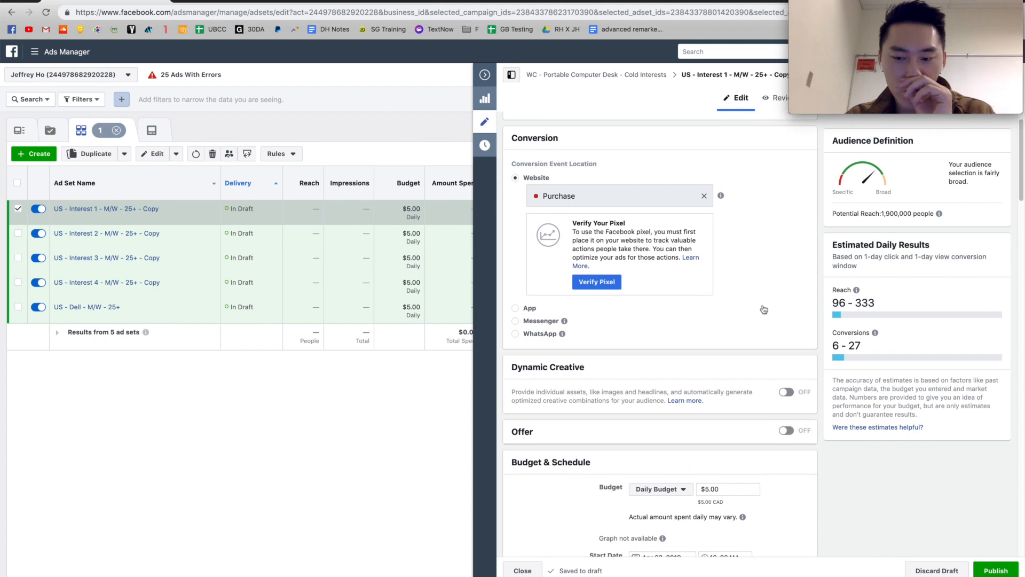
{"action": "scroll", "coordinate": [763, 310], "scroll_direction": "down", "scroll_amount": 10}
{"action": "scroll", "coordinate": [763, 309], "scroll_direction": "down", "scroll_amount": 2}
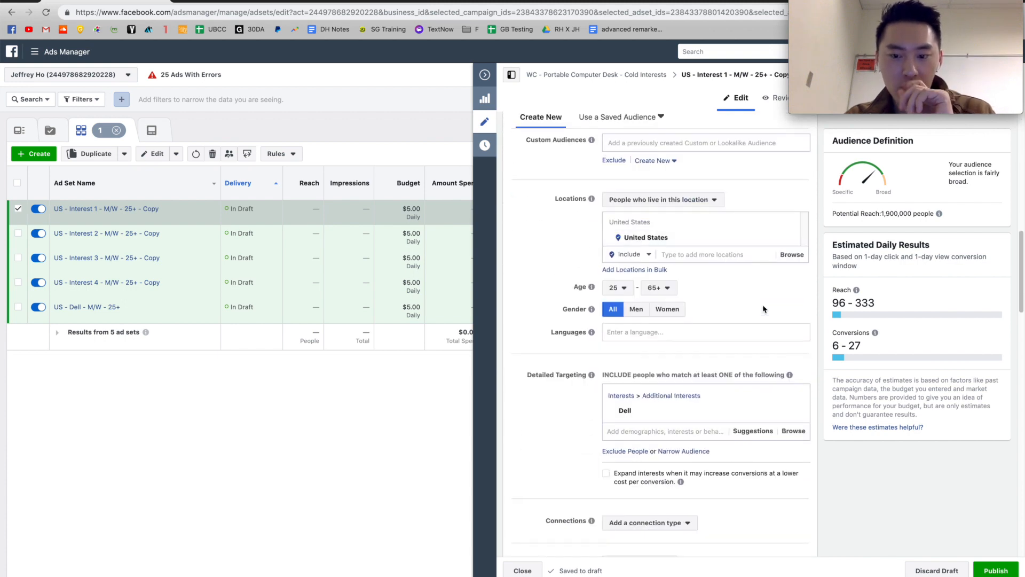
{"action": "scroll", "coordinate": [634, 419], "scroll_direction": "down", "scroll_amount": 1}
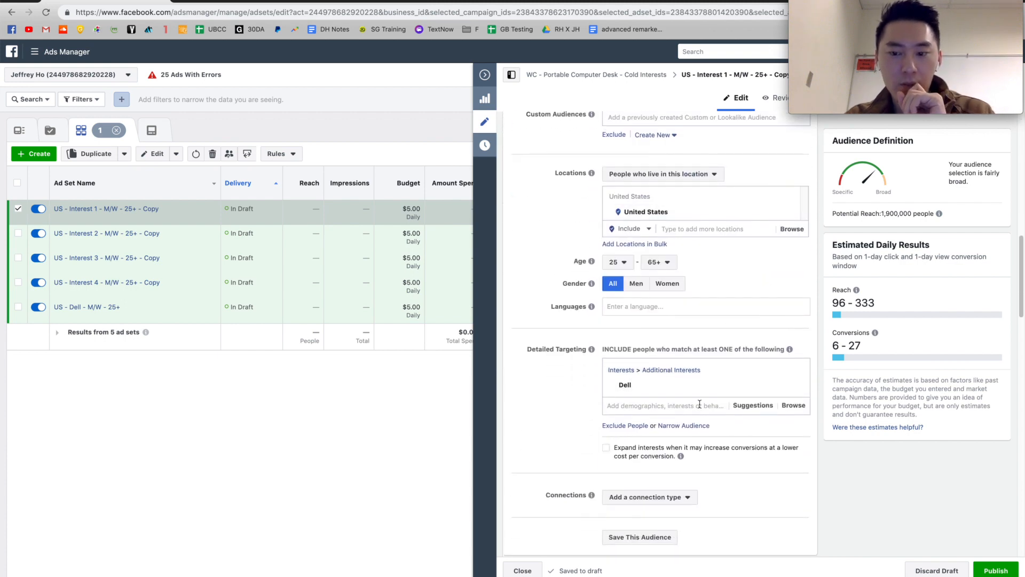
{"action": "left_click", "coordinate": [746, 409]}
{"action": "scroll", "coordinate": [559, 419], "scroll_direction": "down", "scroll_amount": 1}
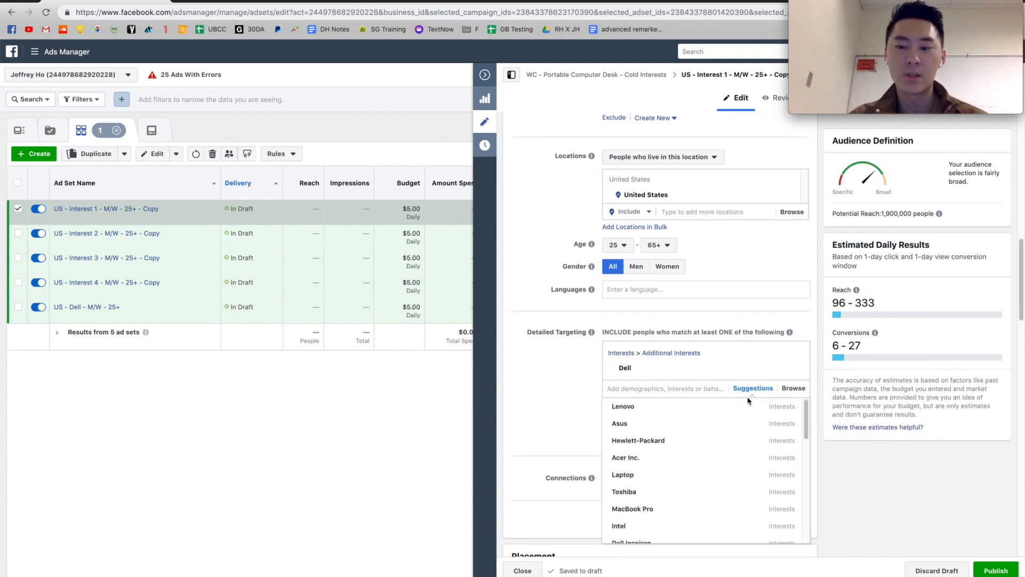
{"action": "scroll", "coordinate": [751, 398], "scroll_direction": "down", "scroll_amount": 1}
{"action": "mouse_move", "coordinate": [709, 438]}
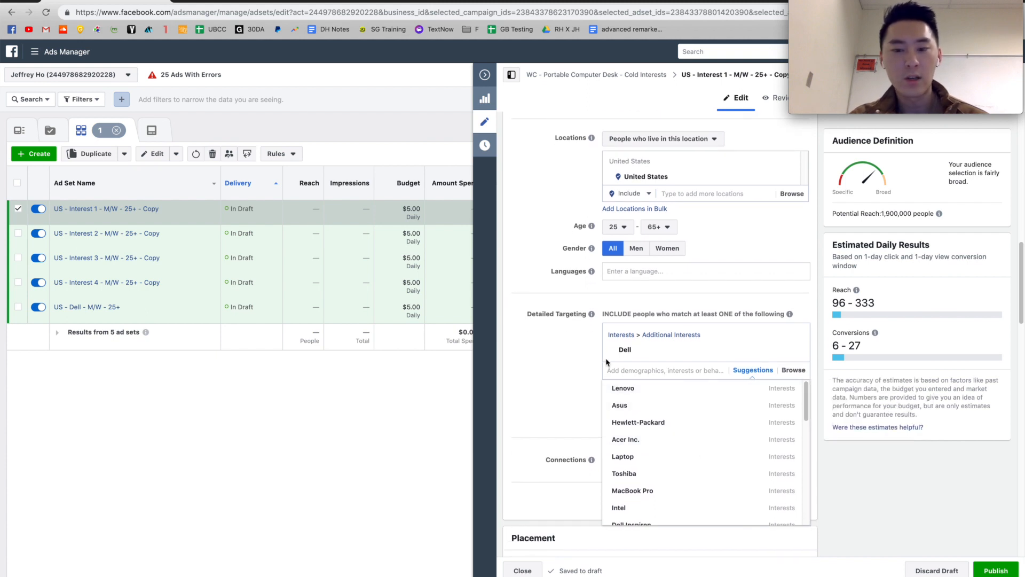
{"action": "left_click", "coordinate": [642, 394]}
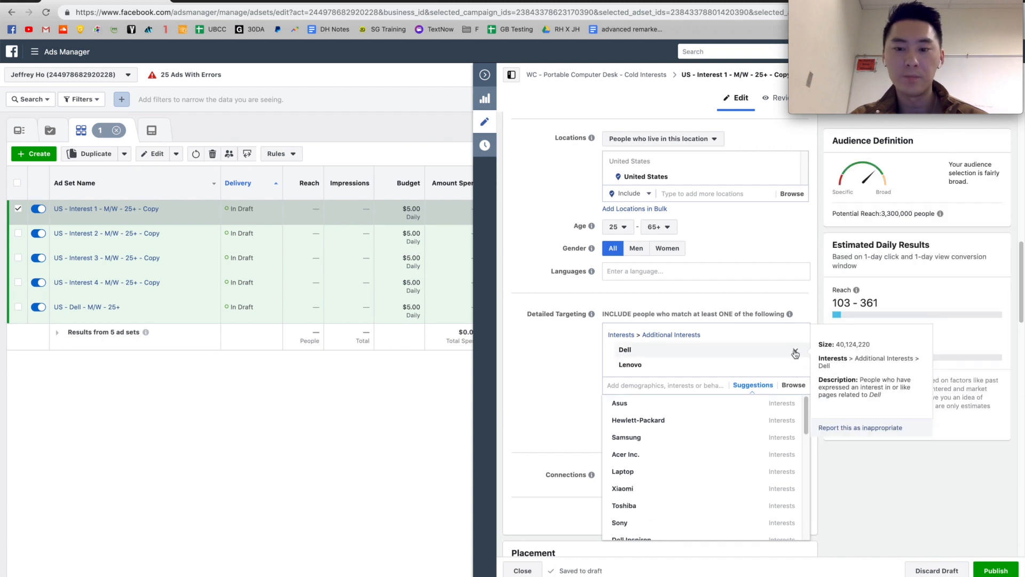
{"action": "left_click", "coordinate": [795, 353]}
{"action": "left_click", "coordinate": [551, 357]}
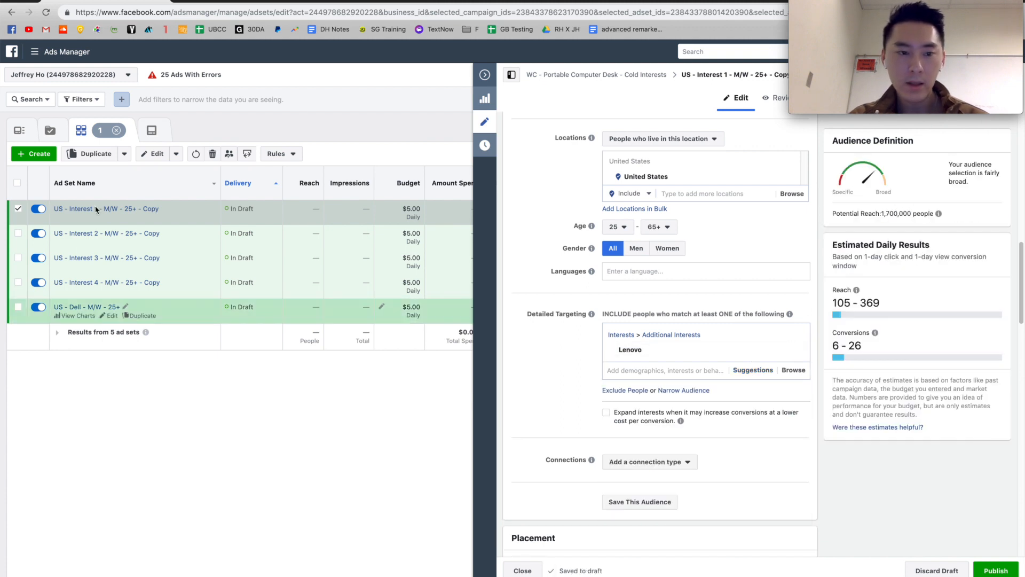
Replace the Dell interest with the suggested MacBook Pro interest in the detailed targeting of the "US - Interest 2" ad set copy.
{"action": "left_click", "coordinate": [113, 243]}
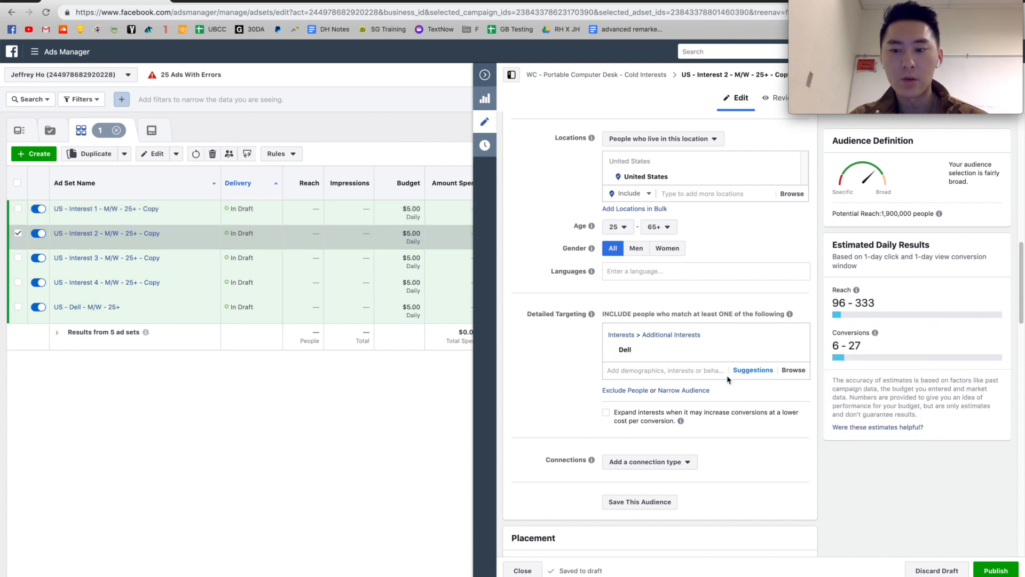
{"action": "left_click", "coordinate": [746, 375]}
{"action": "scroll", "coordinate": [714, 411], "scroll_direction": "down", "scroll_amount": 1}
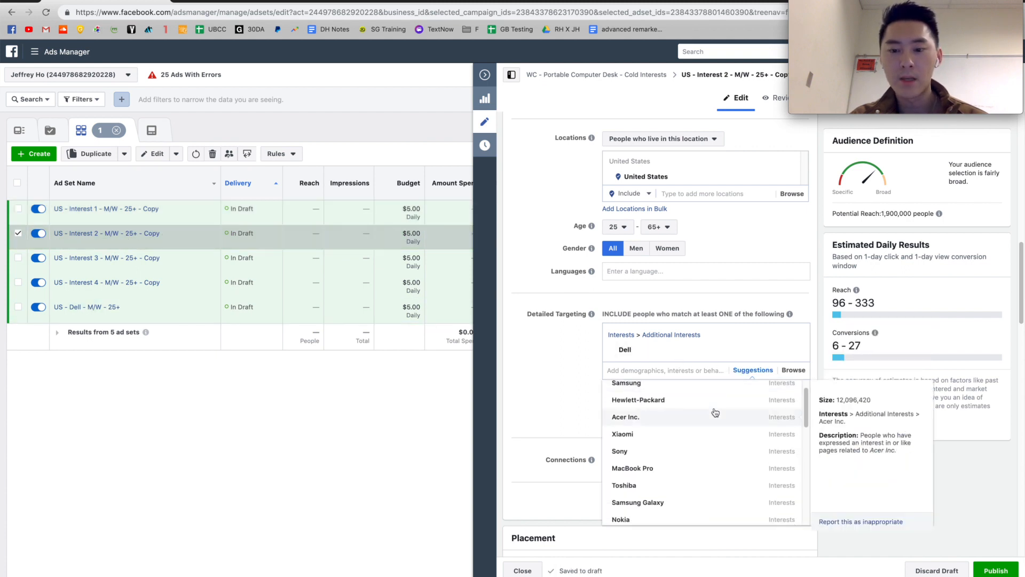
{"action": "scroll", "coordinate": [676, 467], "scroll_direction": "down", "scroll_amount": 1}
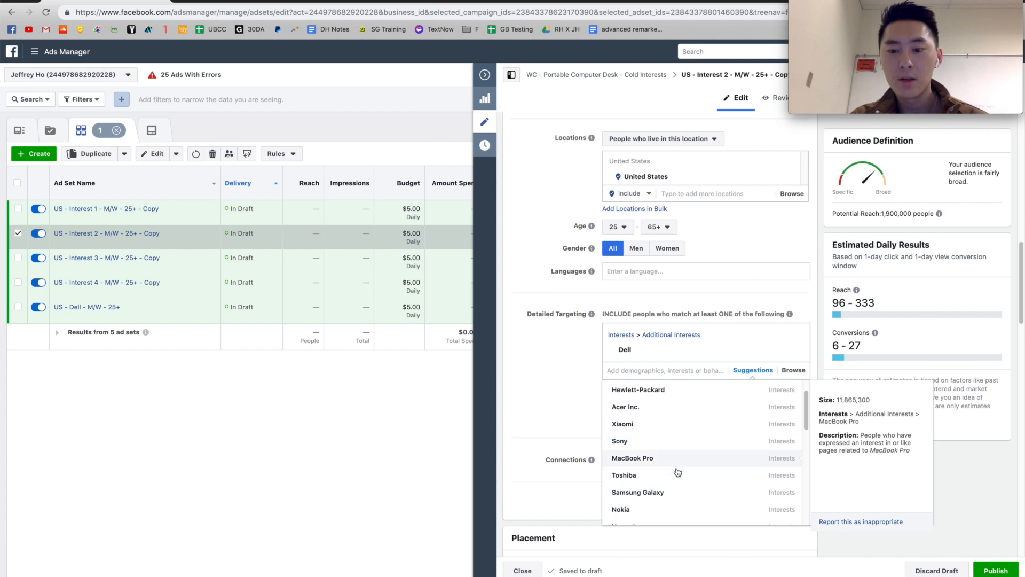
{"action": "left_click", "coordinate": [672, 464]}
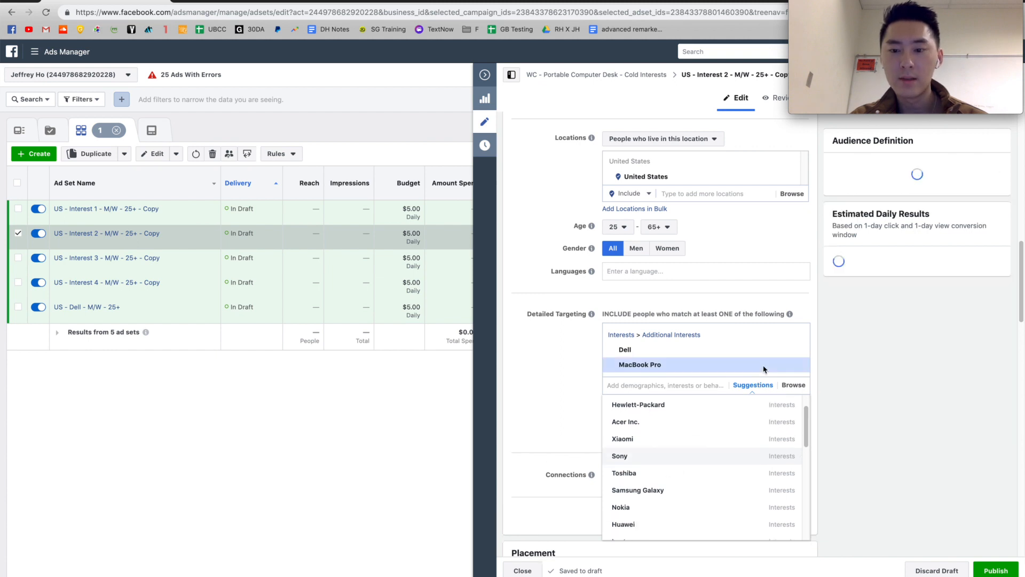
{"action": "left_click", "coordinate": [795, 351]}
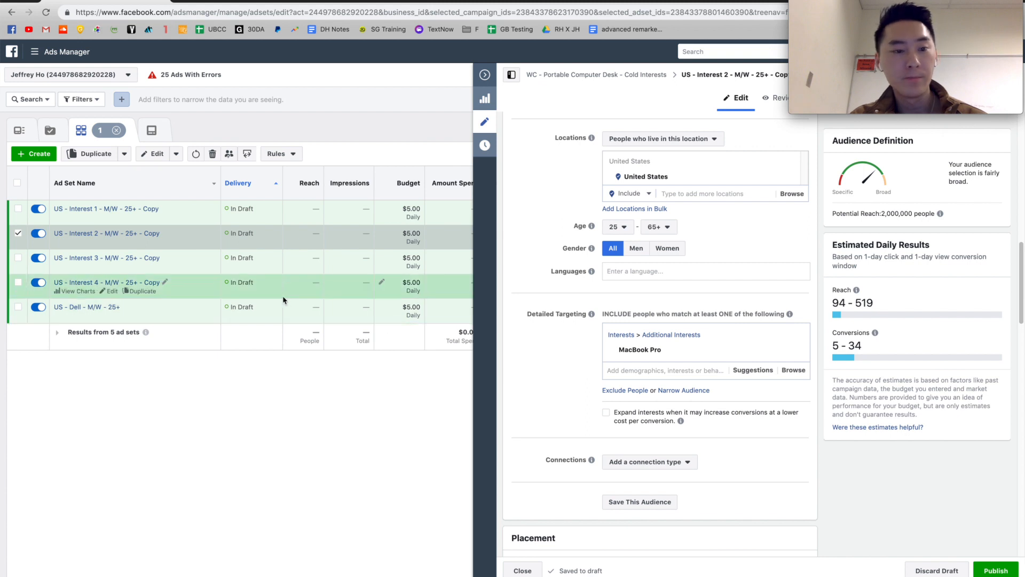
Browse the suggested interests for the "US - Interest 3" ad set copy and remove Dell from its detailed targeting.
{"action": "left_click", "coordinate": [112, 271]}
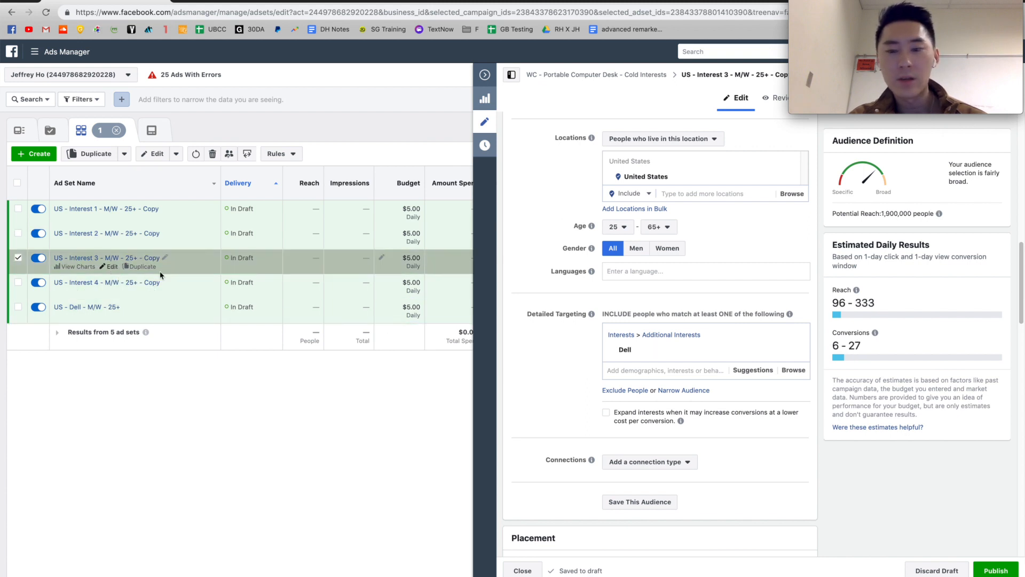
{"action": "left_click", "coordinate": [753, 371]}
{"action": "scroll", "coordinate": [678, 459], "scroll_direction": "down", "scroll_amount": 3}
{"action": "scroll", "coordinate": [683, 475], "scroll_direction": "down", "scroll_amount": 6}
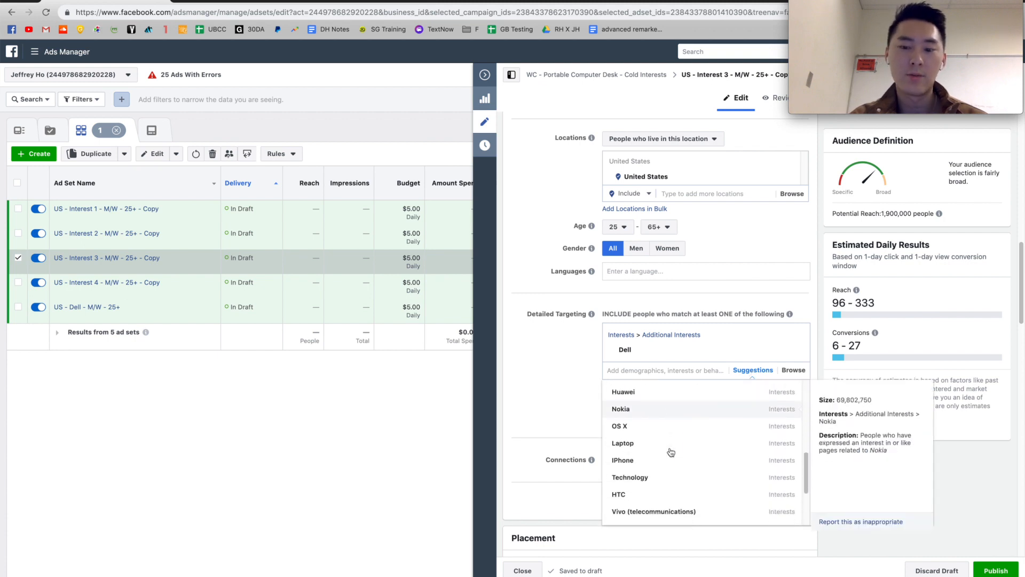
{"action": "scroll", "coordinate": [672, 453], "scroll_direction": "down", "scroll_amount": 4}
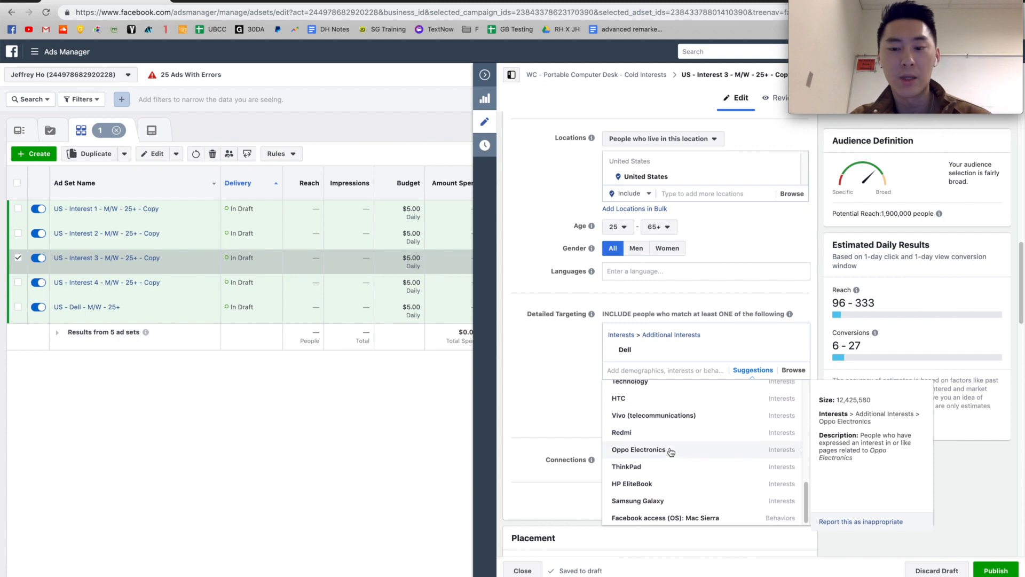
{"action": "scroll", "coordinate": [671, 451], "scroll_direction": "up", "scroll_amount": 10}
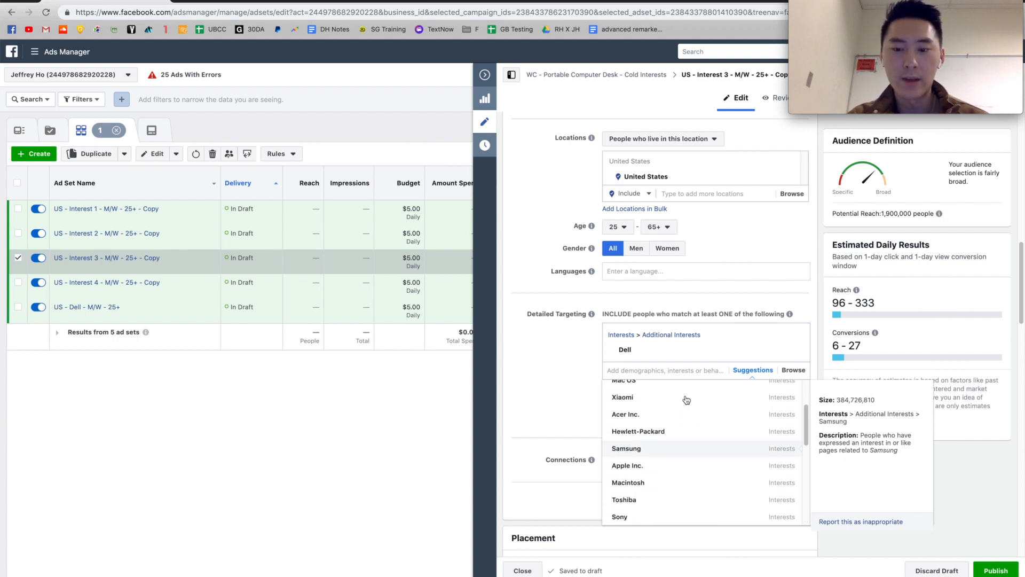
{"action": "left_click", "coordinate": [795, 351]}
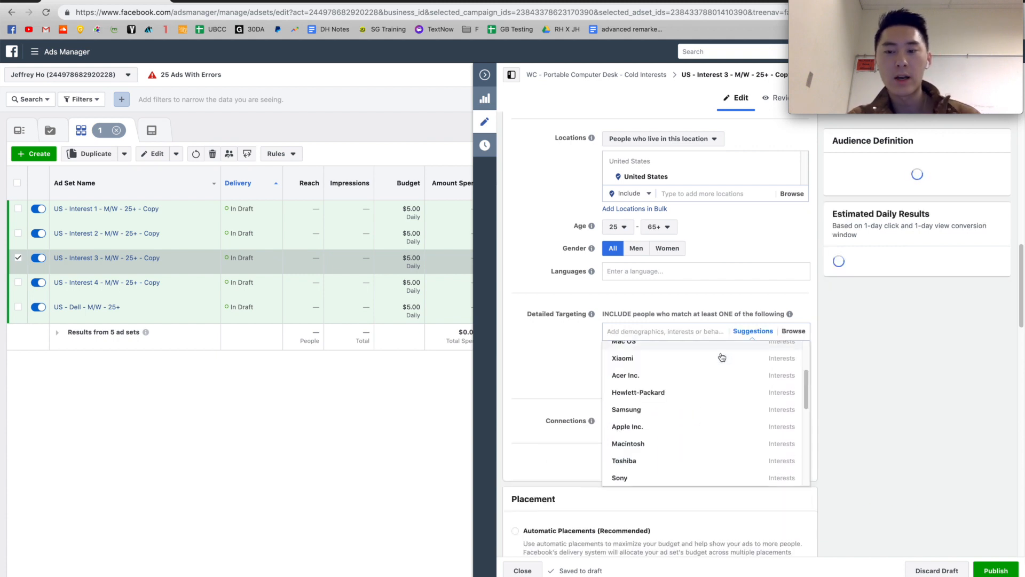
Search the detailed targeting for "netflix" and "amazon", and add the Amazon.com interest to the "US - Interest 3" ad set copy.
{"action": "left_click", "coordinate": [707, 331]}
{"action": "type", "text": "netflix"}
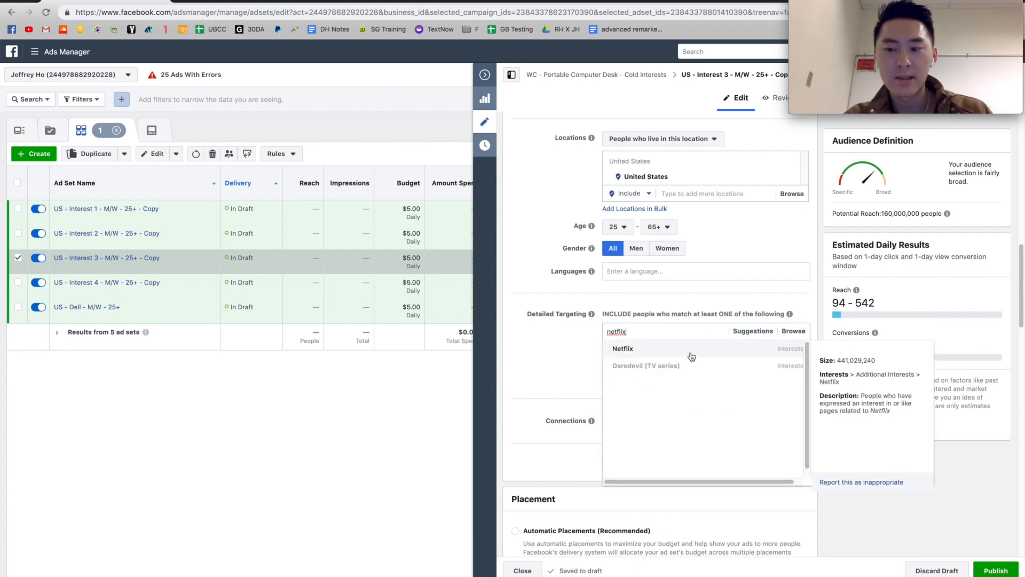
{"action": "double_click", "coordinate": [709, 331]}
{"action": "type", "text": "amazon"}
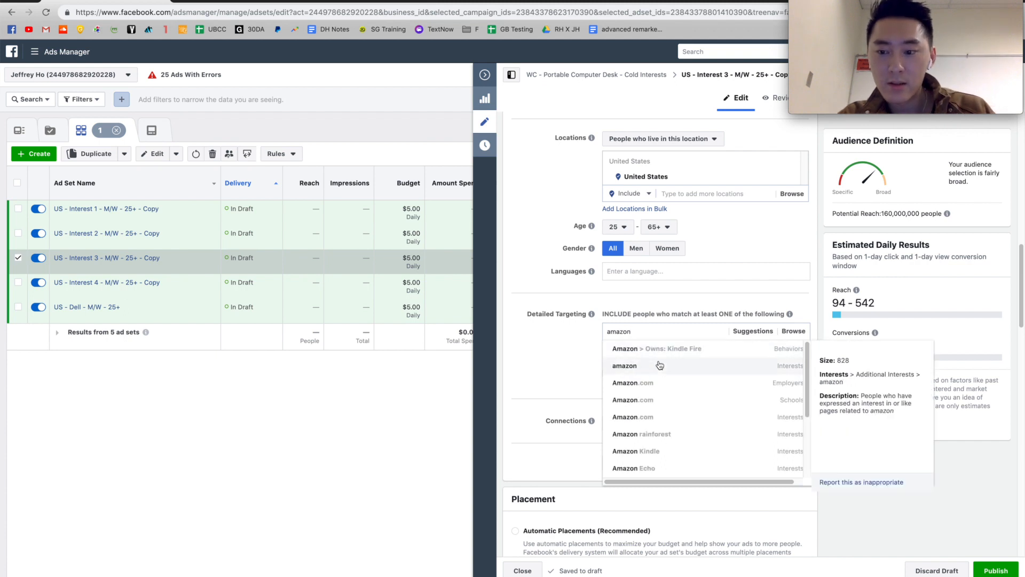
{"action": "left_click", "coordinate": [660, 422]}
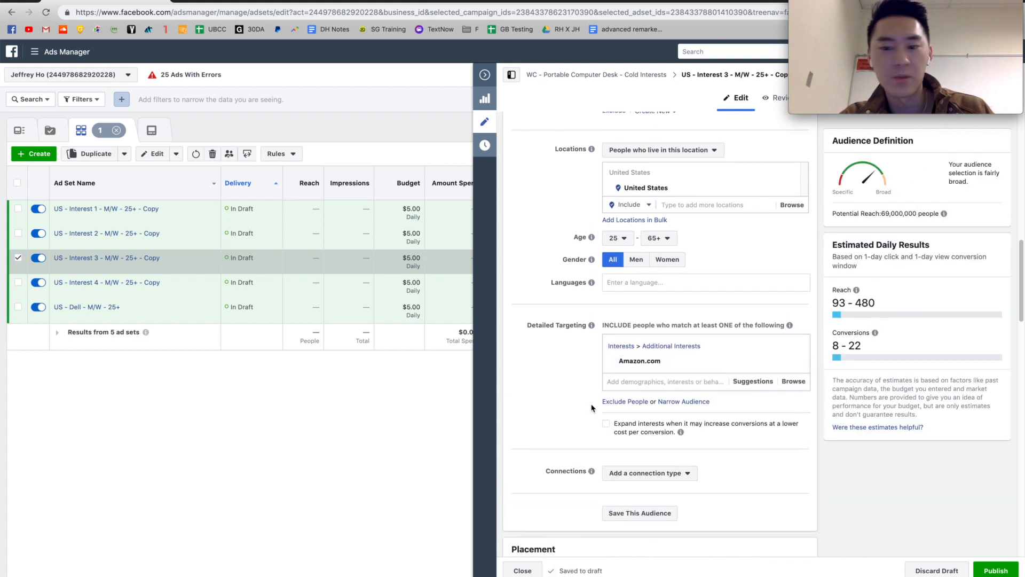
{"action": "scroll", "coordinate": [592, 408], "scroll_direction": "down", "scroll_amount": 1}
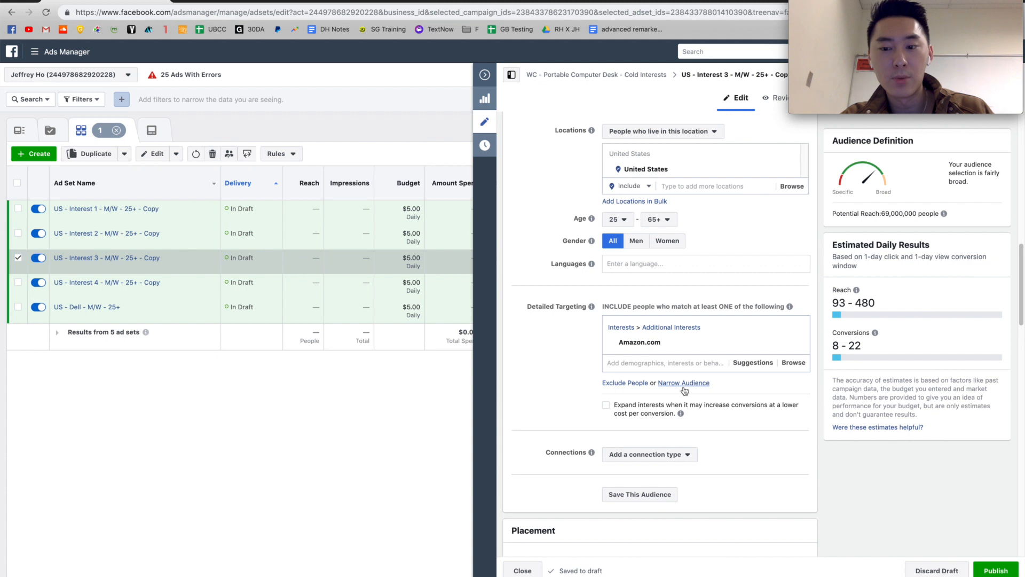
Replace the Dell interest with Acer Inc. in the "US - Interest 4" ad set copy's detailed targeting and close the editing pane.
{"action": "left_click", "coordinate": [114, 292]}
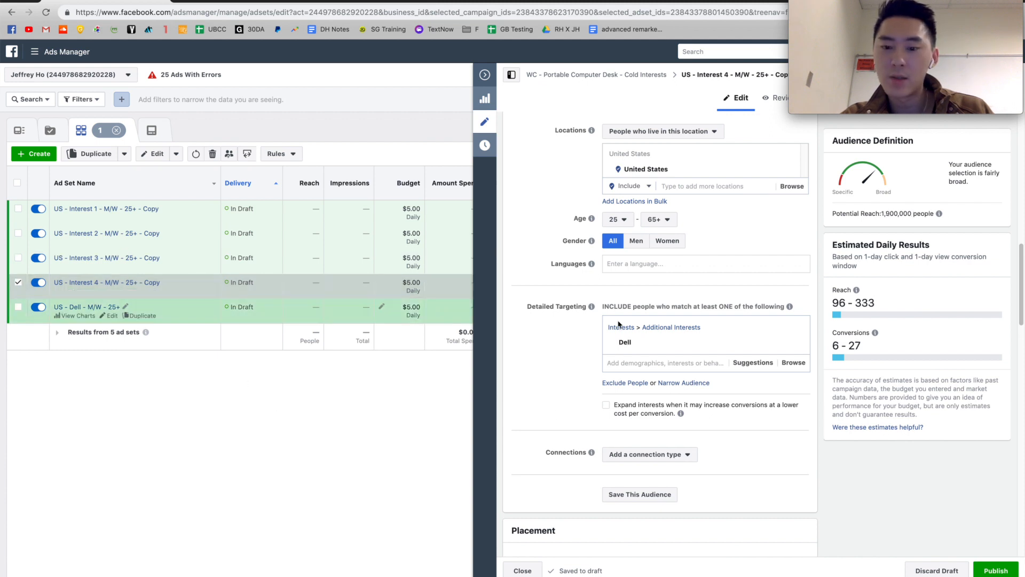
{"action": "left_click", "coordinate": [736, 363]}
{"action": "scroll", "coordinate": [705, 442], "scroll_direction": "down", "scroll_amount": 2}
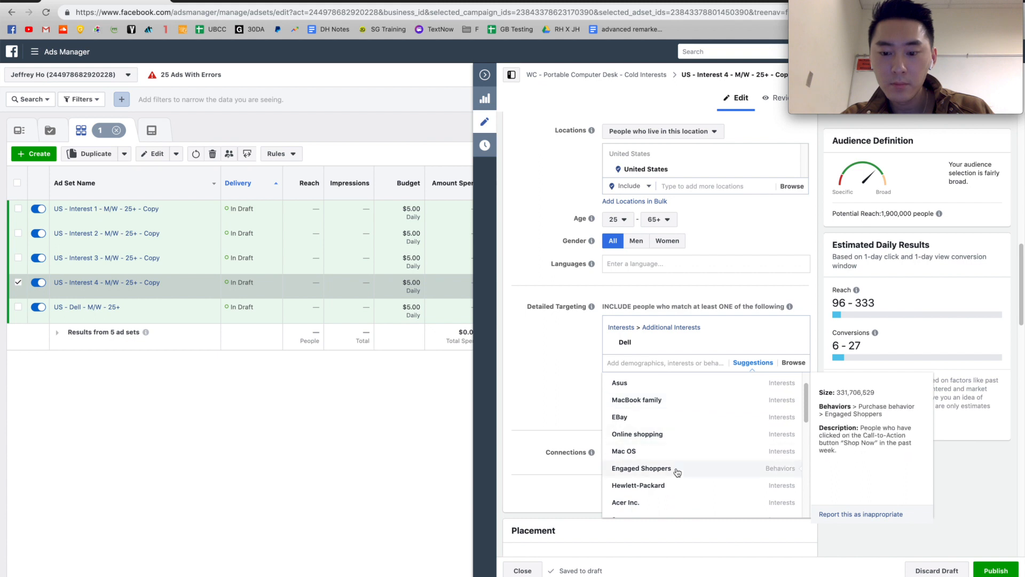
{"action": "scroll", "coordinate": [670, 481], "scroll_direction": "down", "scroll_amount": 1}
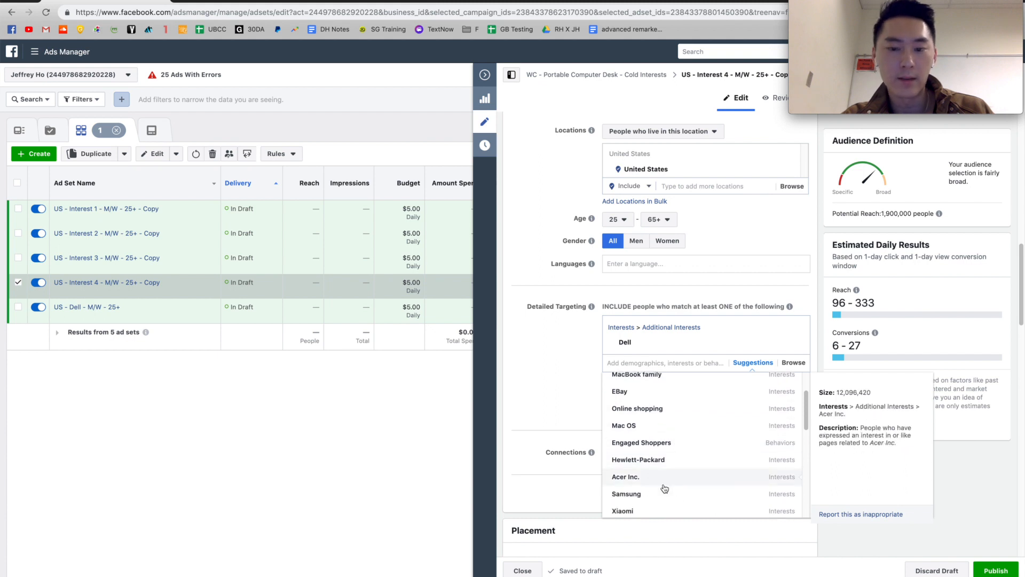
{"action": "left_click", "coordinate": [664, 481]}
{"action": "left_click", "coordinate": [577, 424]}
{"action": "left_click", "coordinate": [796, 358]}
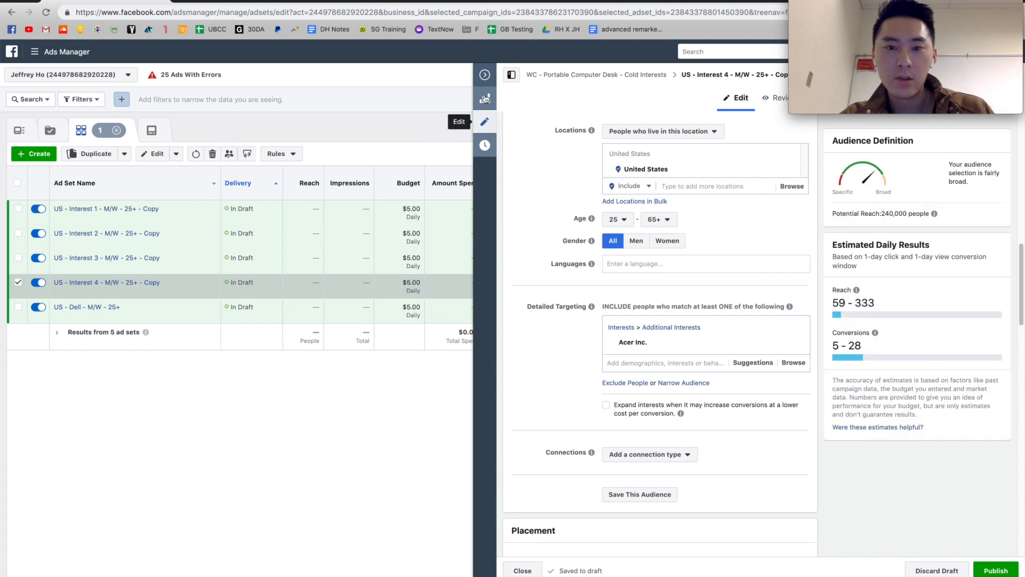
{"action": "left_click", "coordinate": [485, 75]}
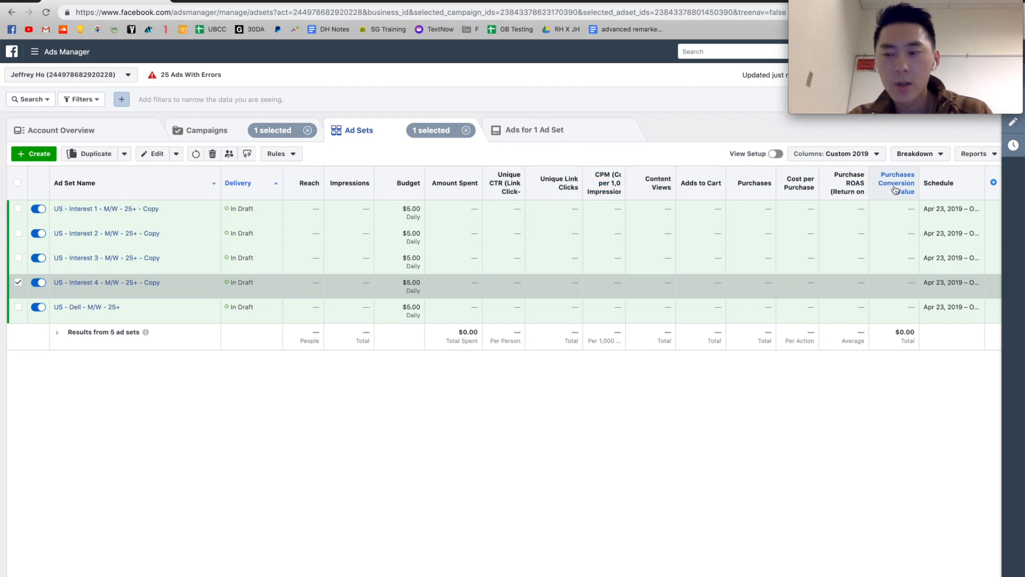
Open the column customization for the Custom 2019 preset and review its list of selected reporting columns.
{"action": "mouse_move", "coordinate": [898, 189]}
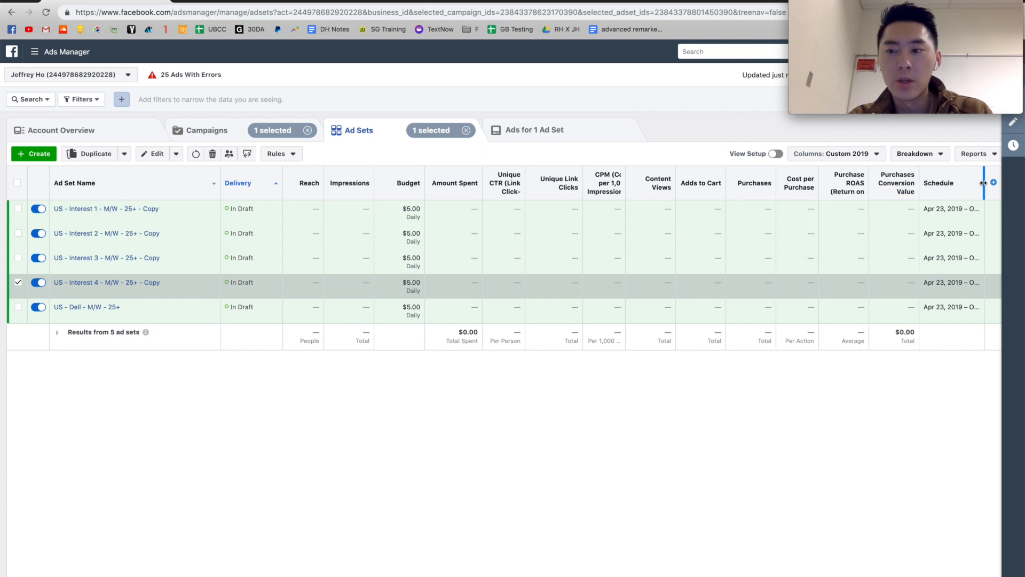
{"action": "left_click_drag", "start_coordinate": [987, 183], "coordinate": [988, 182]}
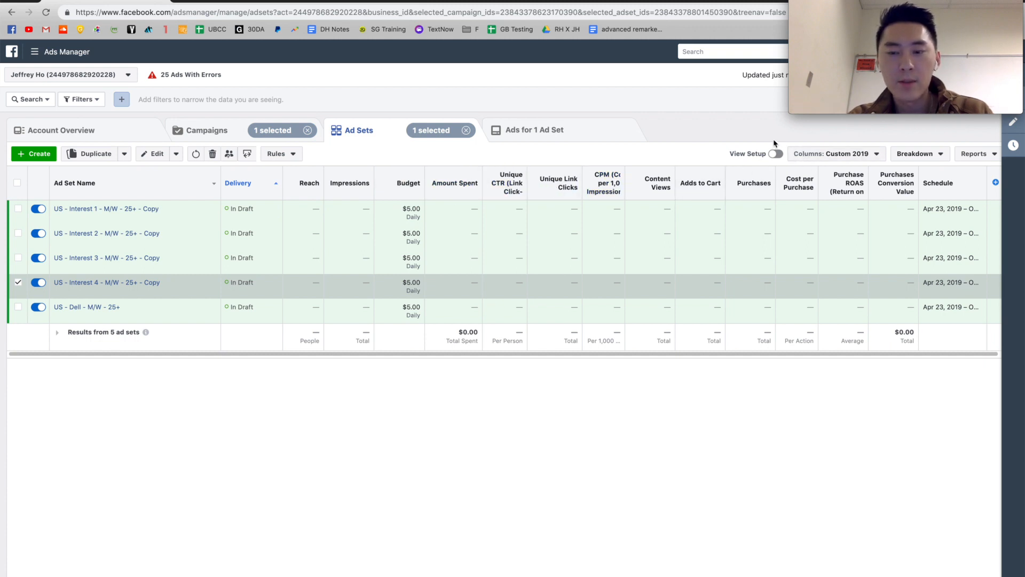
{"action": "left_click", "coordinate": [806, 156]}
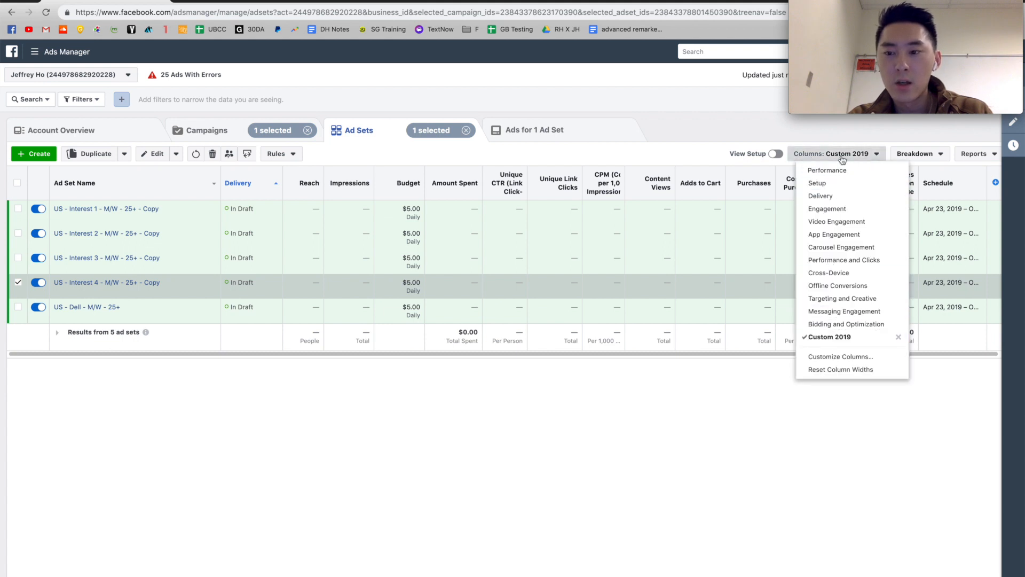
{"action": "left_click", "coordinate": [836, 357]}
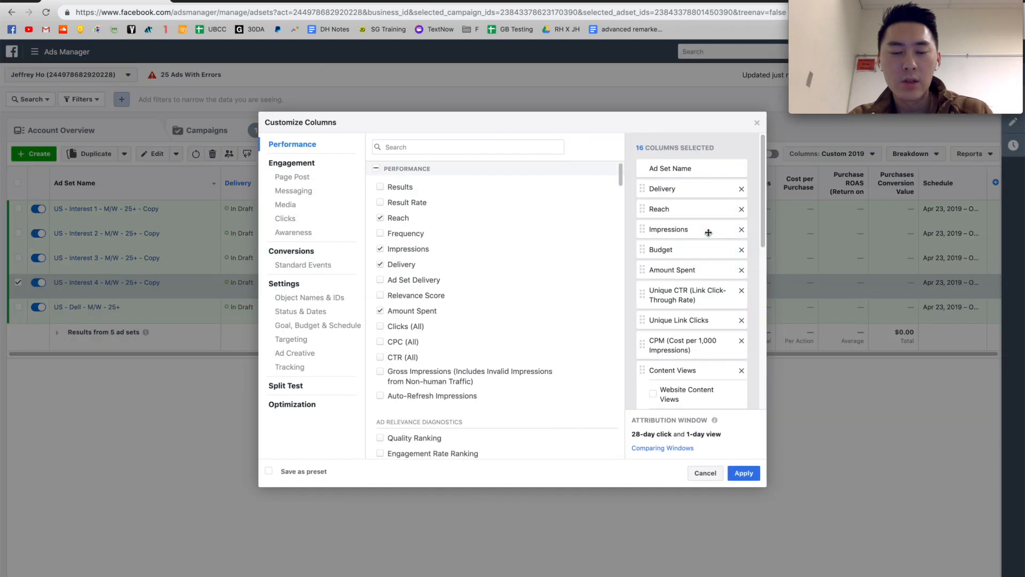
{"action": "scroll", "coordinate": [704, 229], "scroll_direction": "down", "scroll_amount": 2}
{"action": "scroll", "coordinate": [699, 226], "scroll_direction": "down", "scroll_amount": 5}
{"action": "scroll", "coordinate": [699, 227], "scroll_direction": "up", "scroll_amount": 8}
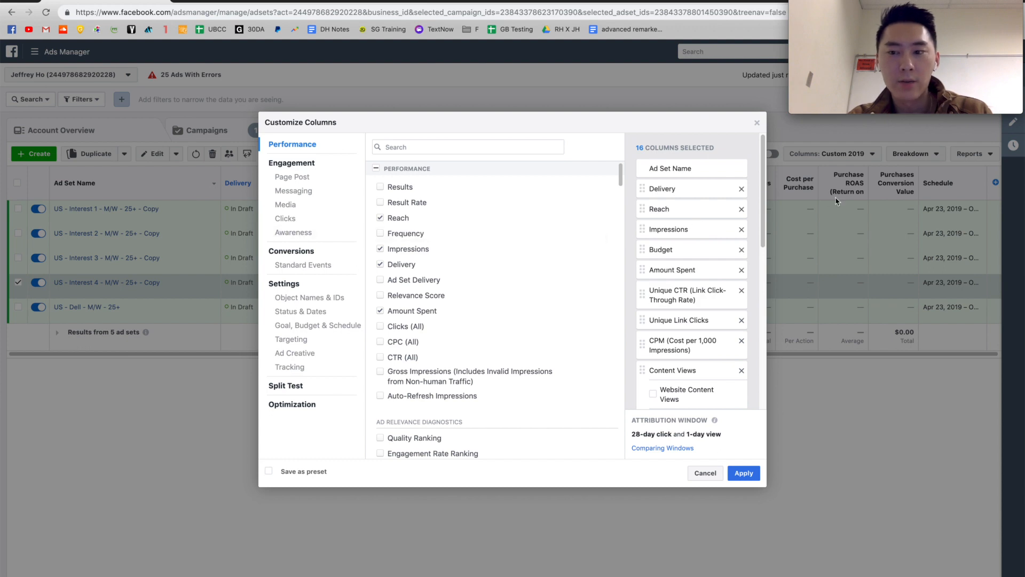
Search the available reporting columns for "impressions" and leave the column customization without applying changes.
{"action": "scroll", "coordinate": [679, 258], "scroll_direction": "down", "scroll_amount": 1}
{"action": "scroll", "coordinate": [679, 258], "scroll_direction": "up", "scroll_amount": 1}
{"action": "left_click", "coordinate": [468, 149]}
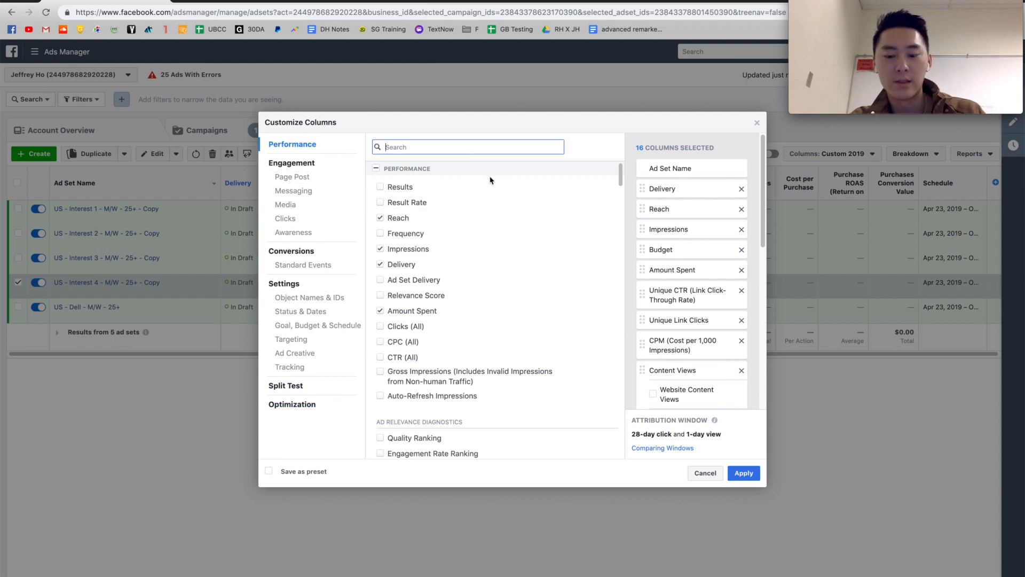
{"action": "type", "text": "impressions"}
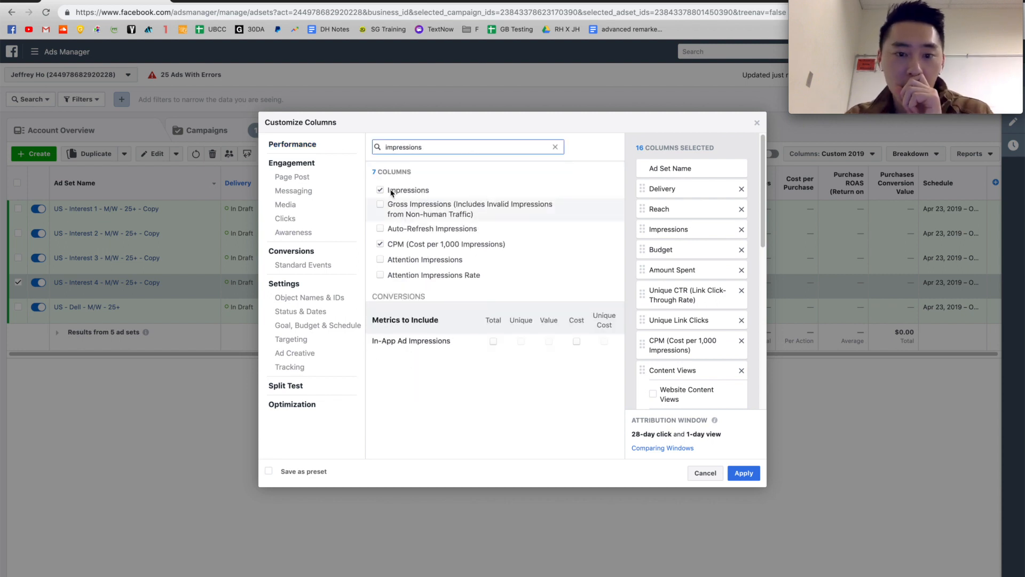
{"action": "left_click", "coordinate": [704, 473]}
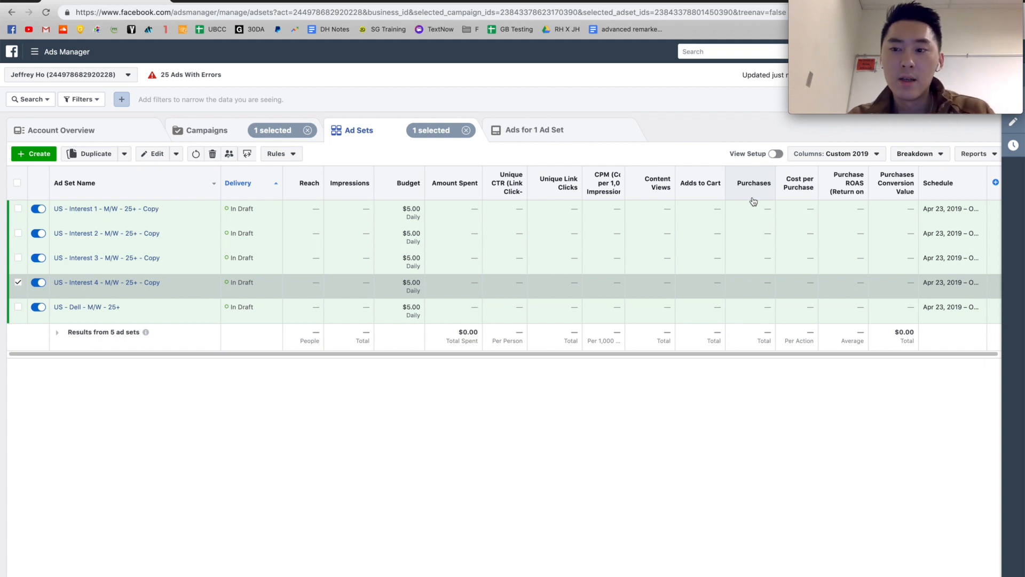
Deselect the "US - Interest 4 - M/W - 25+ - Copy" ad set.
{"action": "mouse_move", "coordinate": [824, 170]}
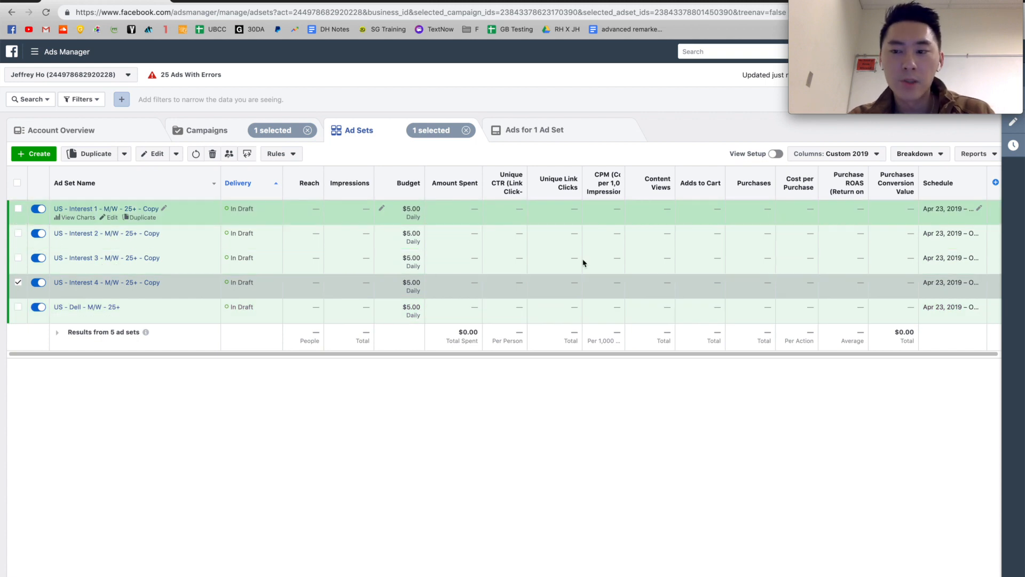
{"action": "left_click", "coordinate": [18, 284]}
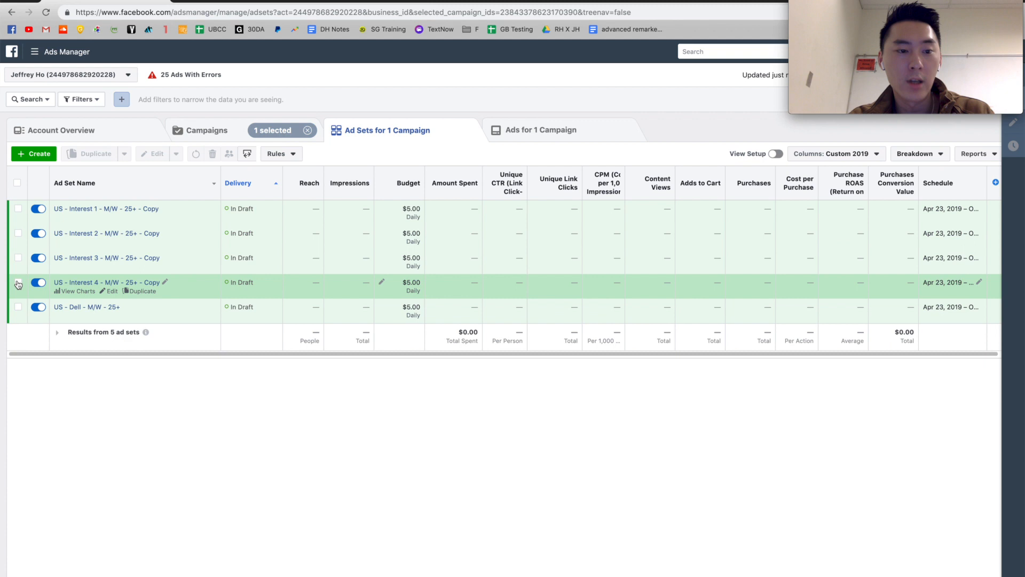